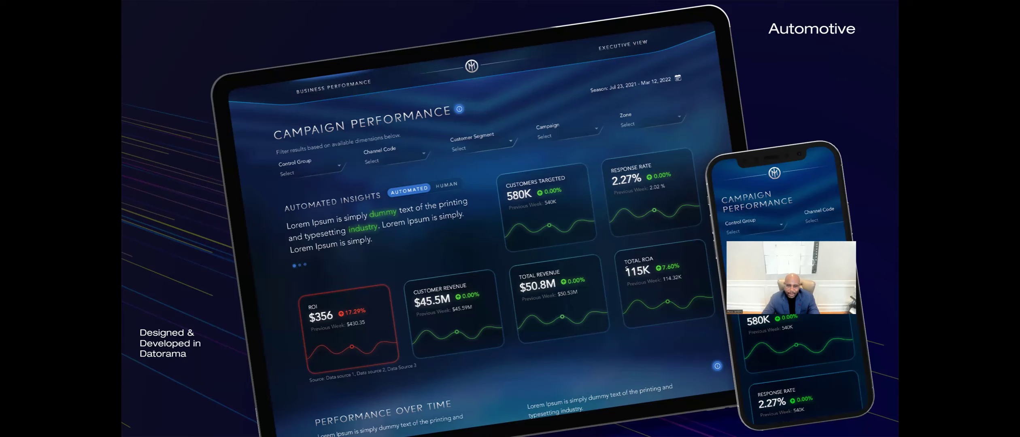
# Present the slides from the Automotive dashboard example through "Seeing is Believing", and end the slide show
pyautogui.press('Right')
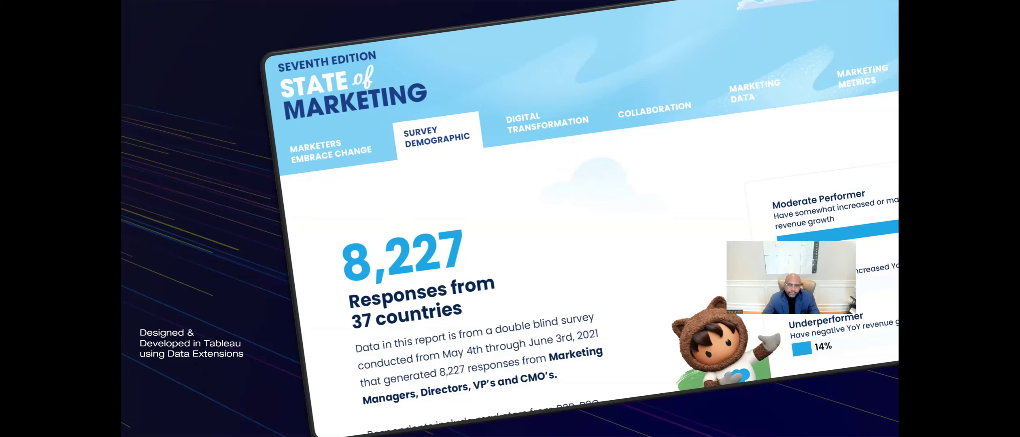
pyautogui.press('Right')
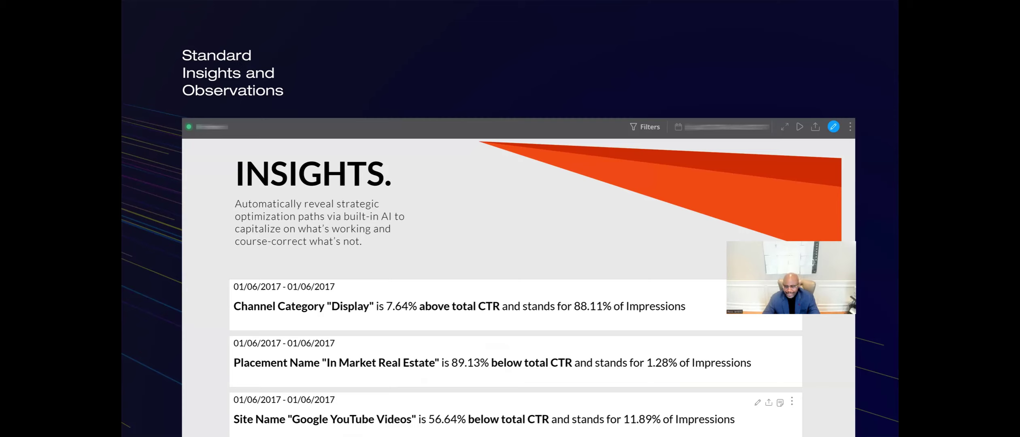
pyautogui.press('Right')
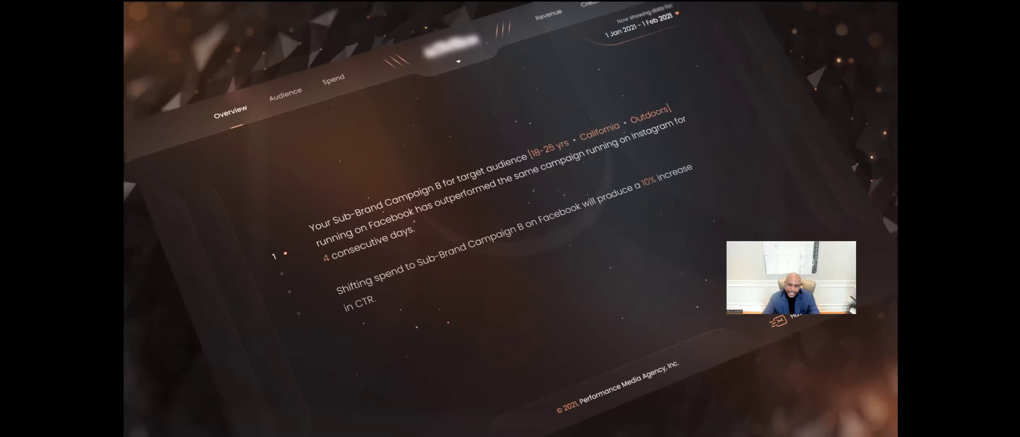
pyautogui.press('Right')
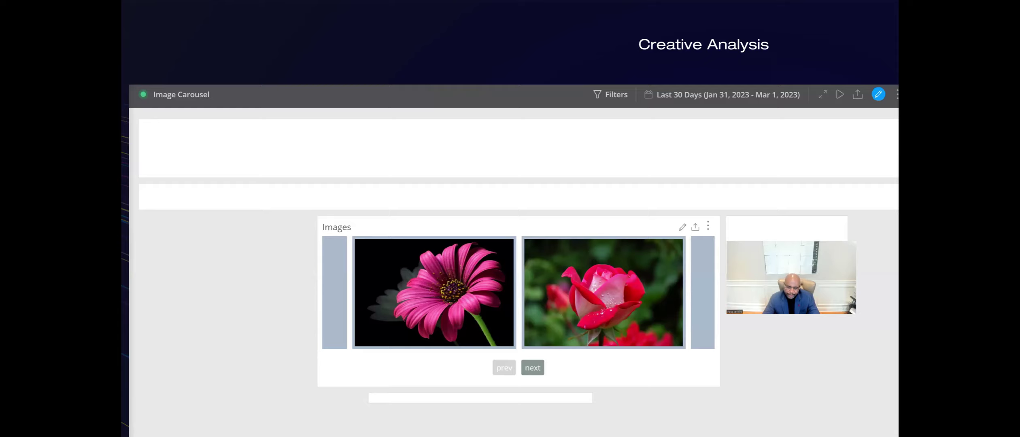
pyautogui.press('Right')
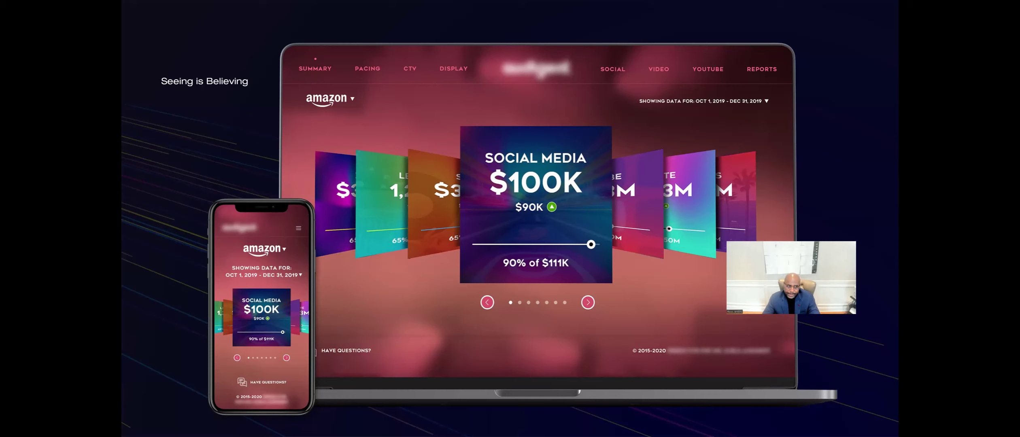
pyautogui.press('Escape')
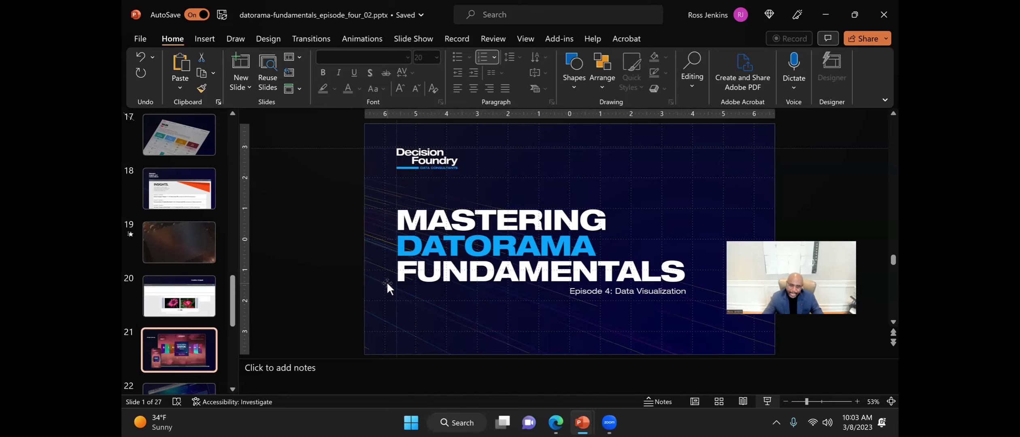
# Switch to Datorama in Edge, view the Channel filter's options on Client Custom Blocks, and open the Client Header & Footer page
pyautogui.click(556, 423)
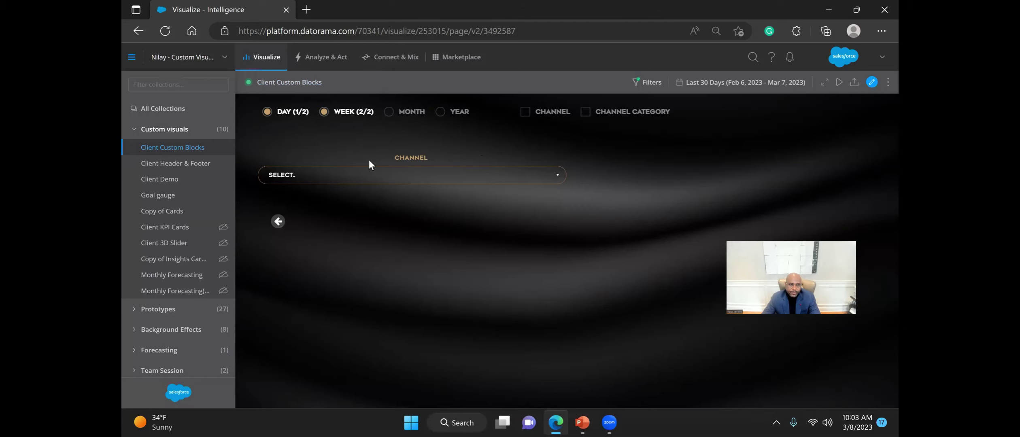
pyautogui.click(361, 175)
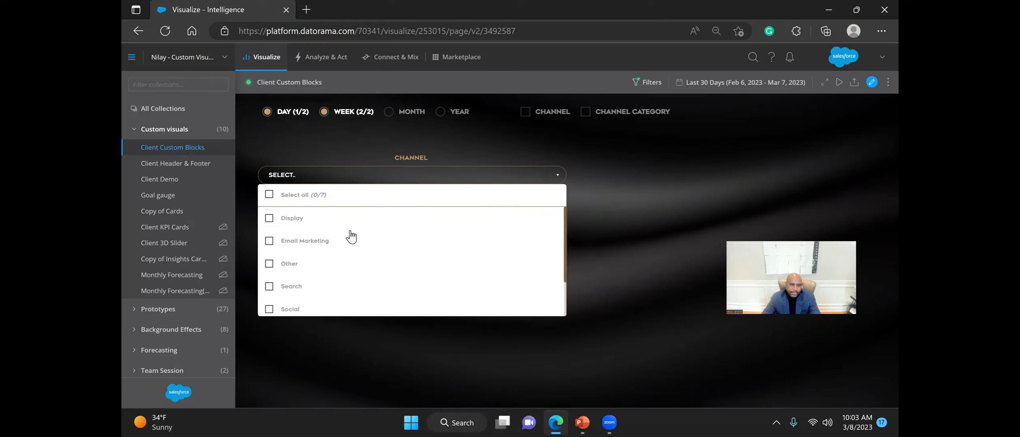
pyautogui.click(609, 210)
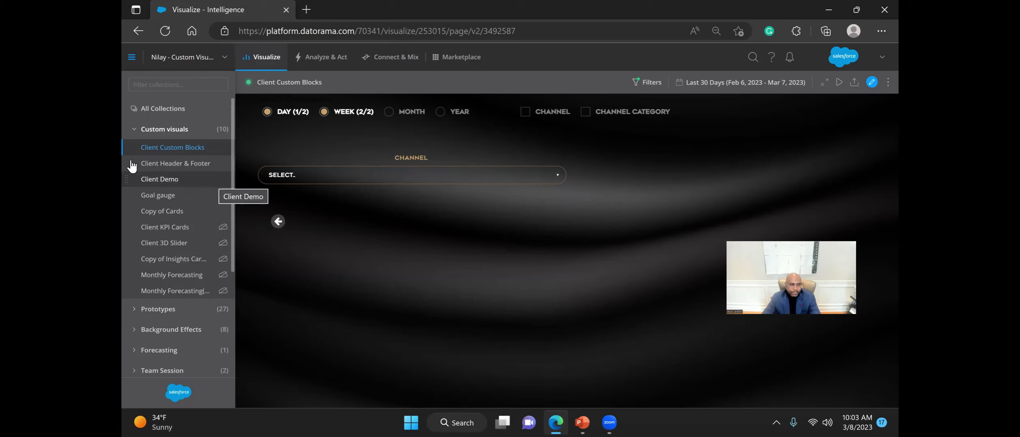
pyautogui.click(174, 164)
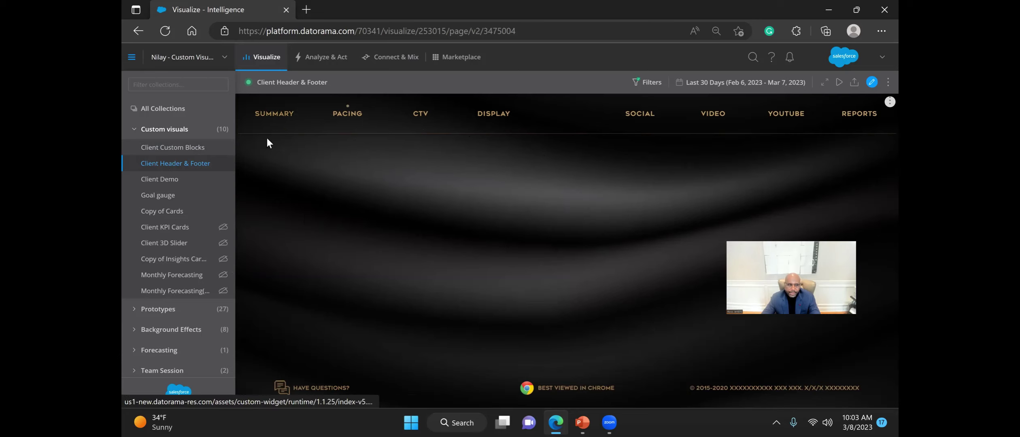
# Open the Client Demo page and rotate through the cards of the 3D Social Media carousel
pyautogui.click(190, 184)
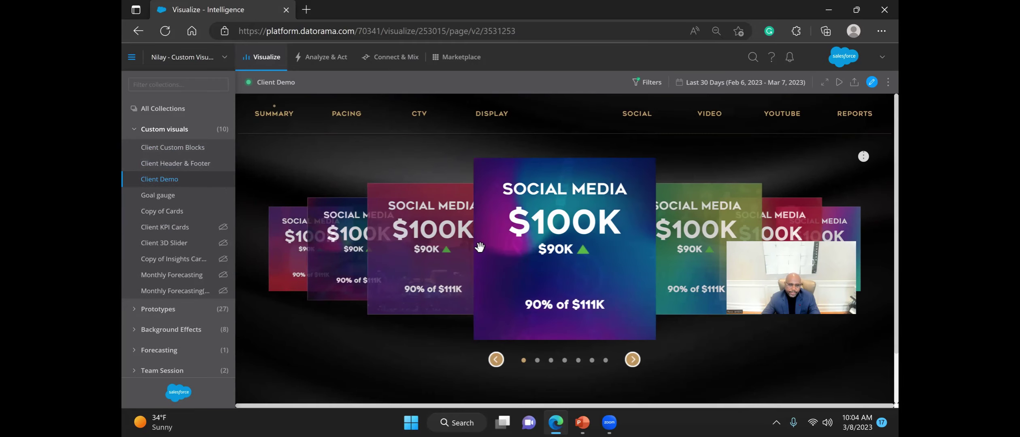
pyautogui.moveTo(480, 247); pyautogui.dragTo(399, 246)
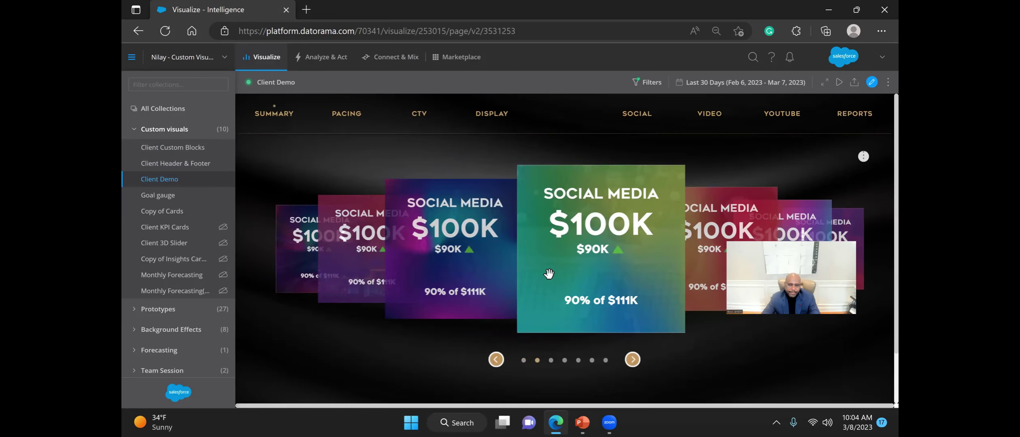
pyautogui.moveTo(552, 273); pyautogui.dragTo(437, 263)
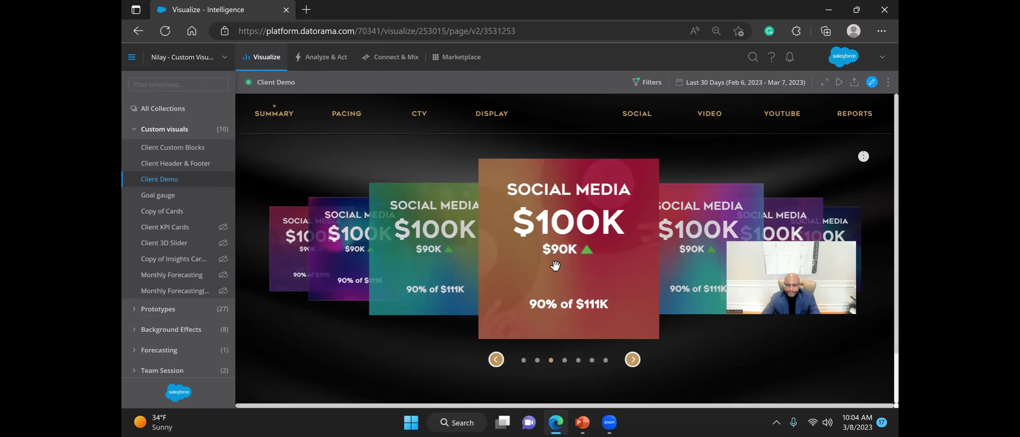
pyautogui.moveTo(556, 267); pyautogui.dragTo(446, 264)
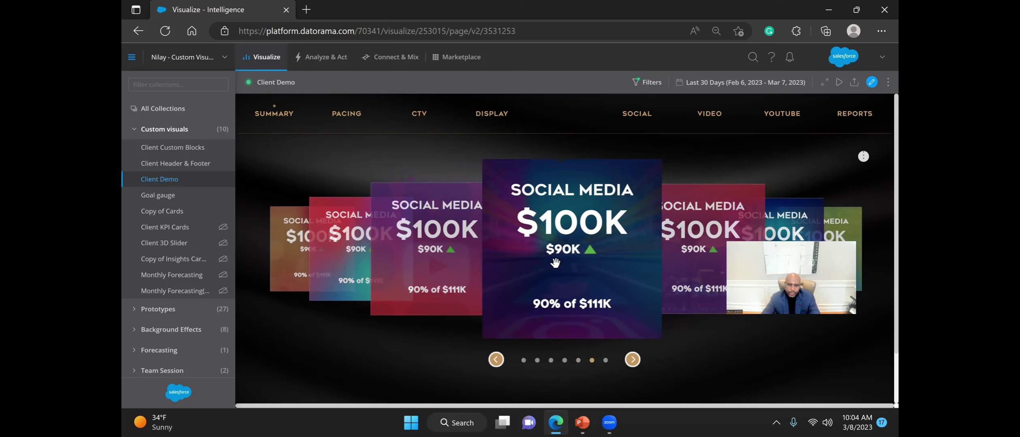
pyautogui.moveTo(541, 264); pyautogui.dragTo(472, 251)
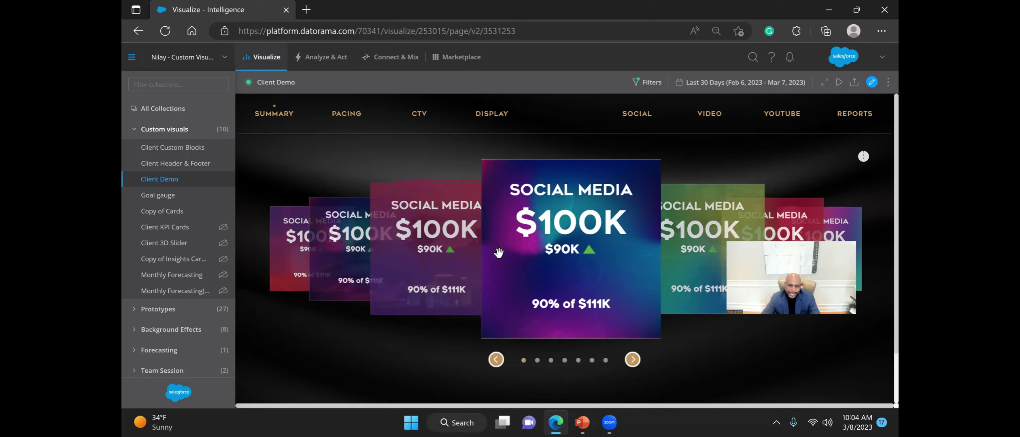
# Open the Goal gauge page and view the Spend gauge's trend pop-up, closing it again
pyautogui.click(199, 196)
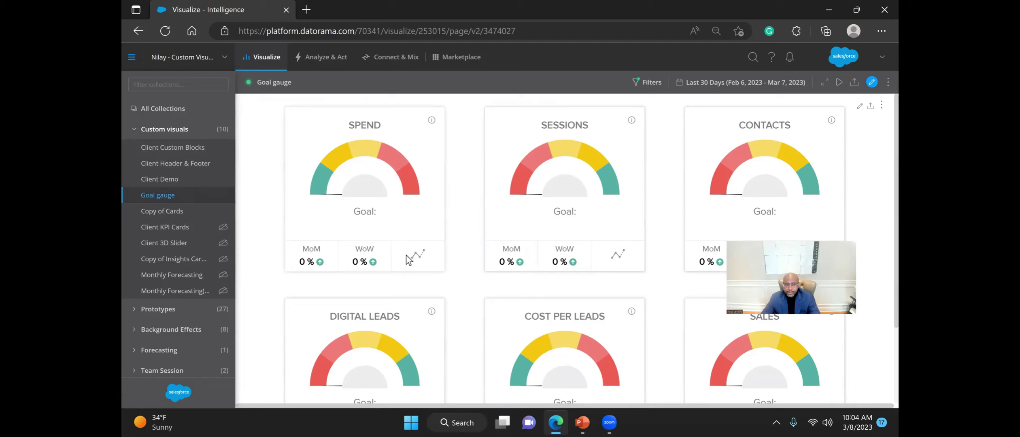
pyautogui.click(418, 259)
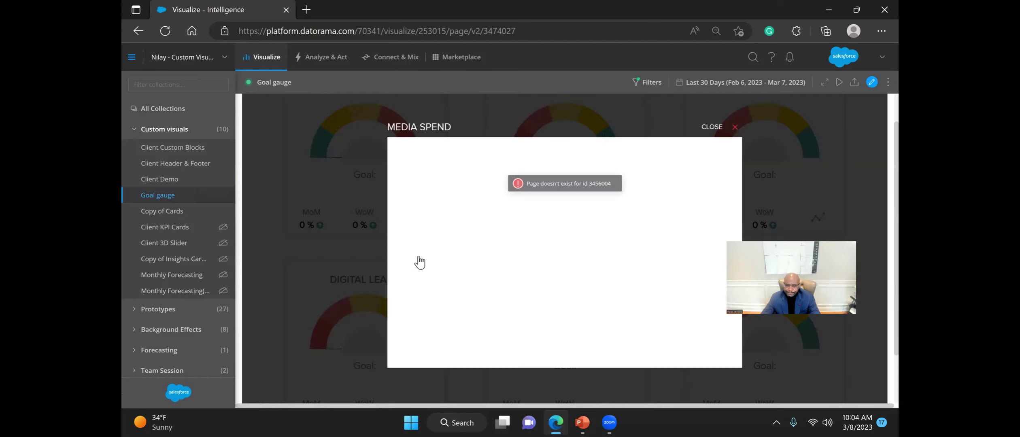
pyautogui.click(717, 128)
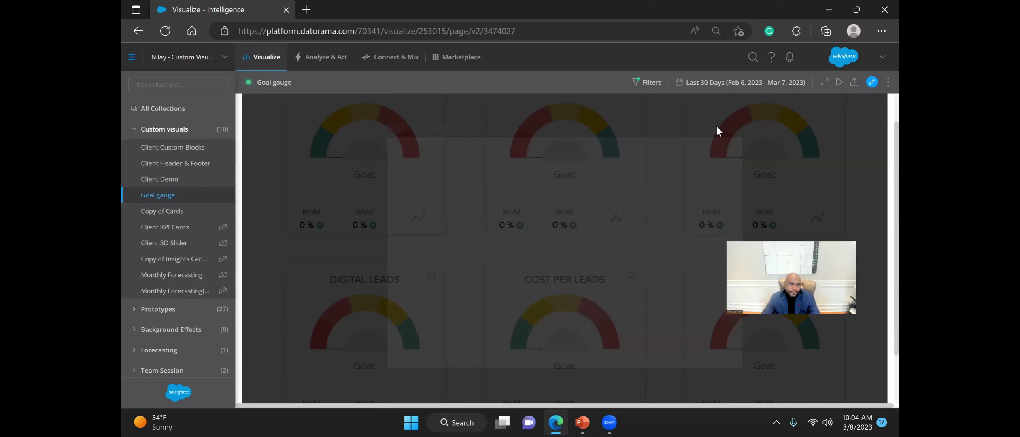
# Open the Copy of Cards page and reveal the title and description overlays on the KPI cards
pyautogui.click(180, 212)
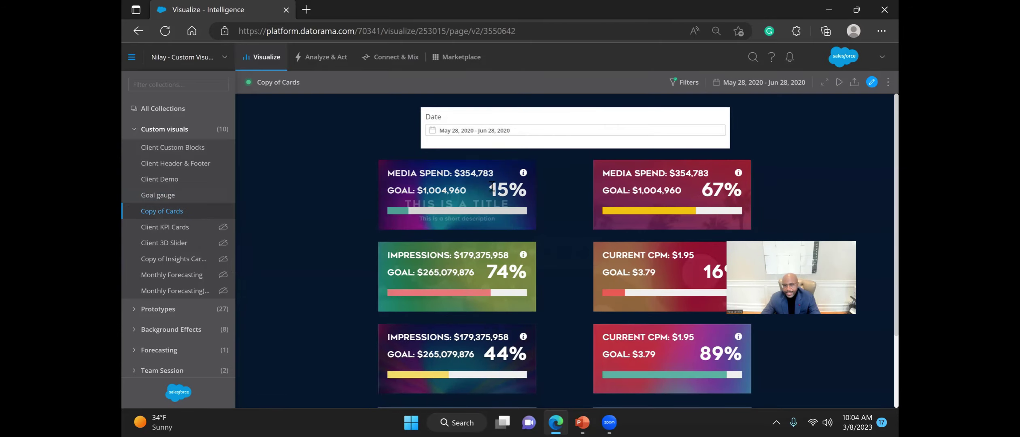
pyautogui.moveTo(522, 178)
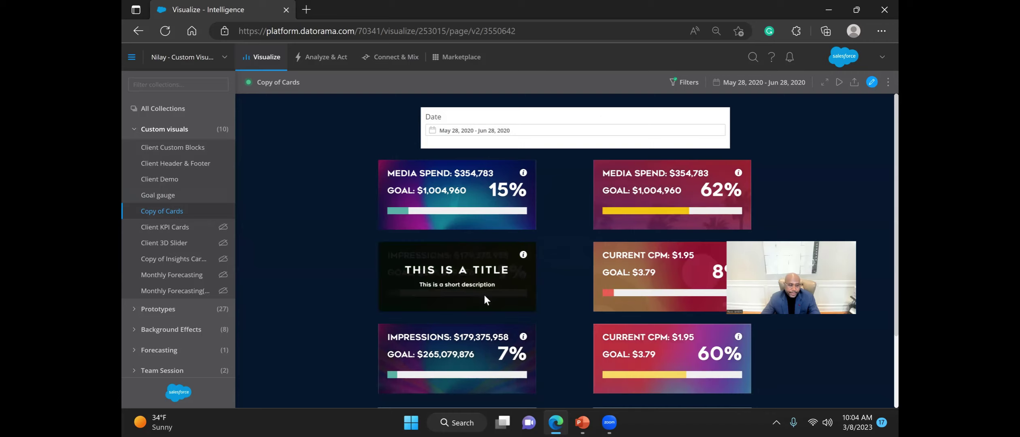
# Expand the Prototypes collection and examine its Highcharts Annotations and Waterfall Chart pages
pyautogui.click(170, 309)
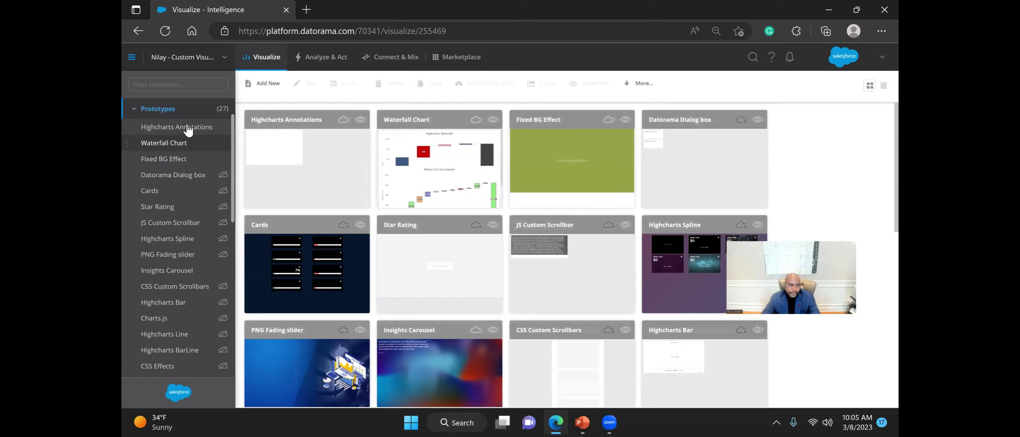
pyautogui.click(188, 128)
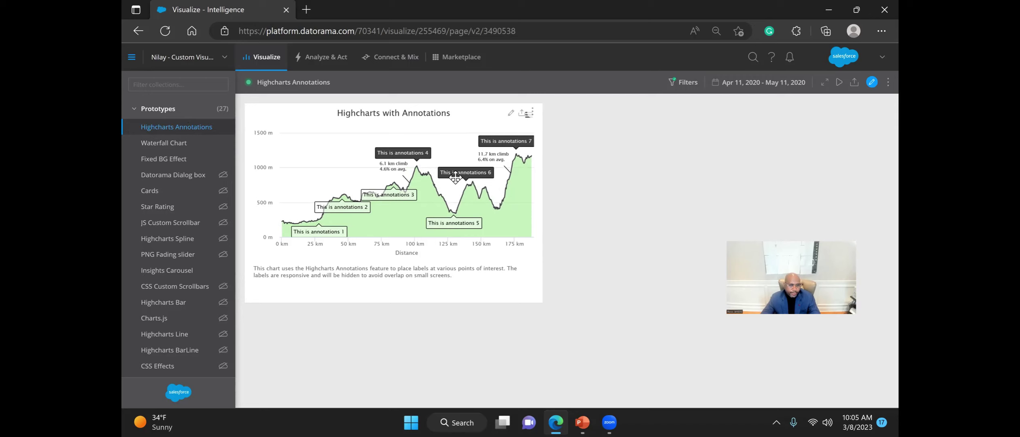
pyautogui.click(180, 144)
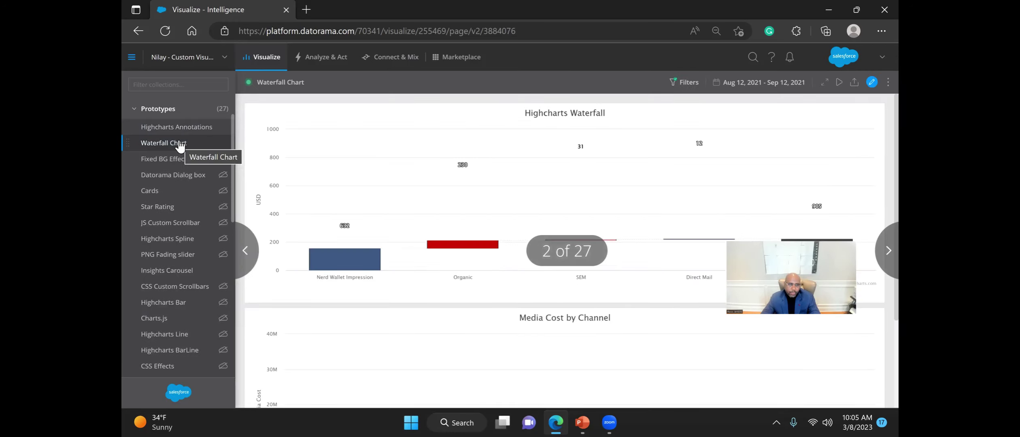
pyautogui.moveTo(459, 174)
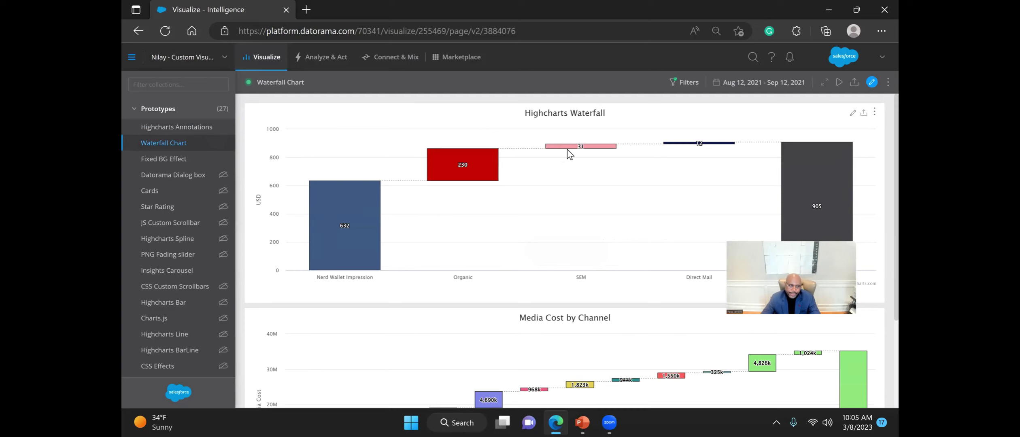
pyautogui.scroll(-2, 584, 295)
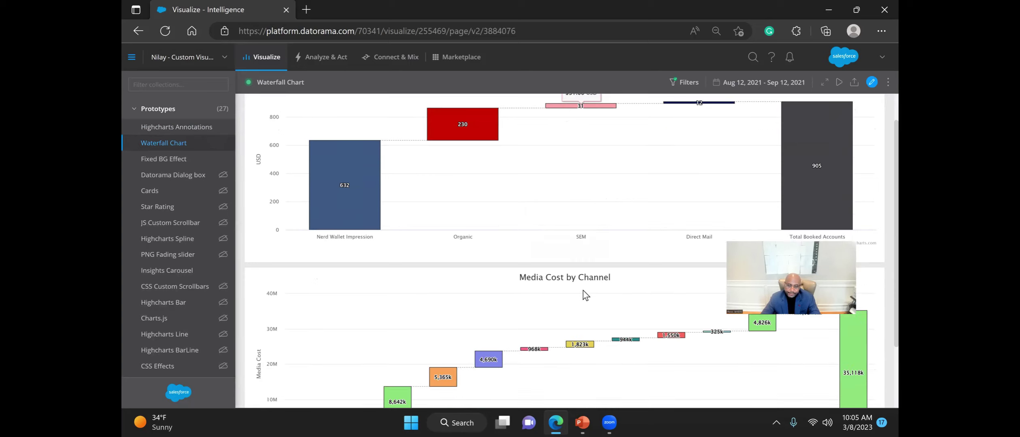
# Open the Fixed BG Effect page and examine the fixed background effect across its numbered sections
pyautogui.click(188, 163)
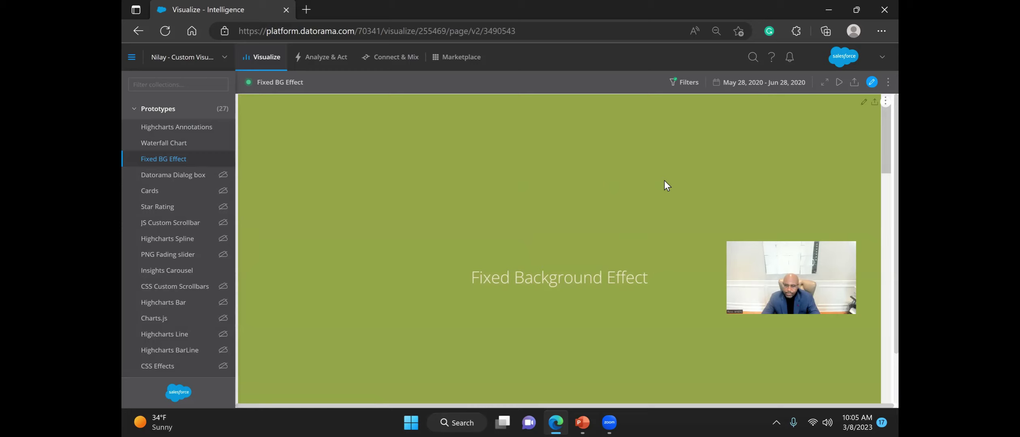
pyautogui.scroll(-5, 665, 181)
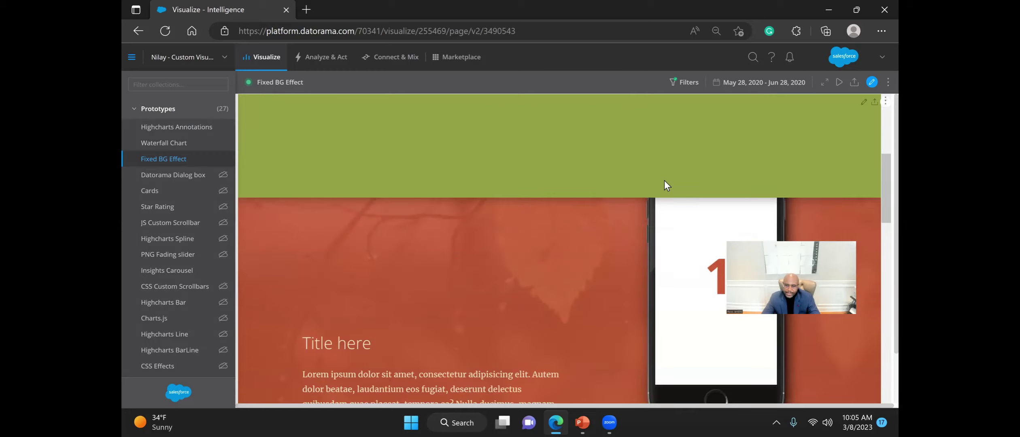
pyautogui.scroll(-6, 665, 181)
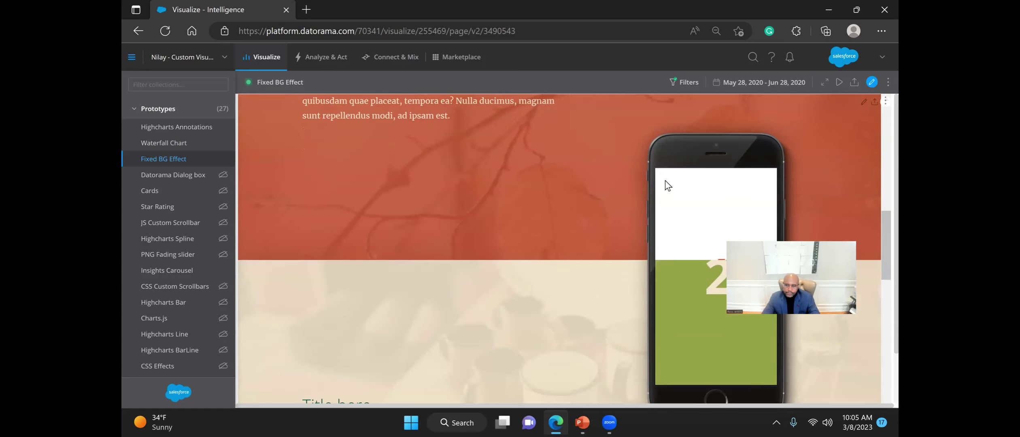
pyautogui.scroll(-5, 666, 181)
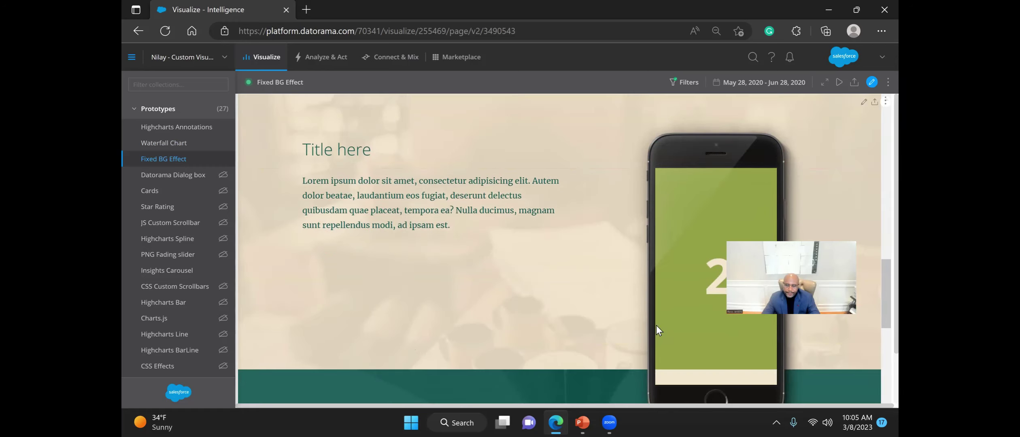
# Switch back to PowerPoint, start the slide show from slide 22, and advance past the "...and you're starting with this" slide
pyautogui.click(579, 423)
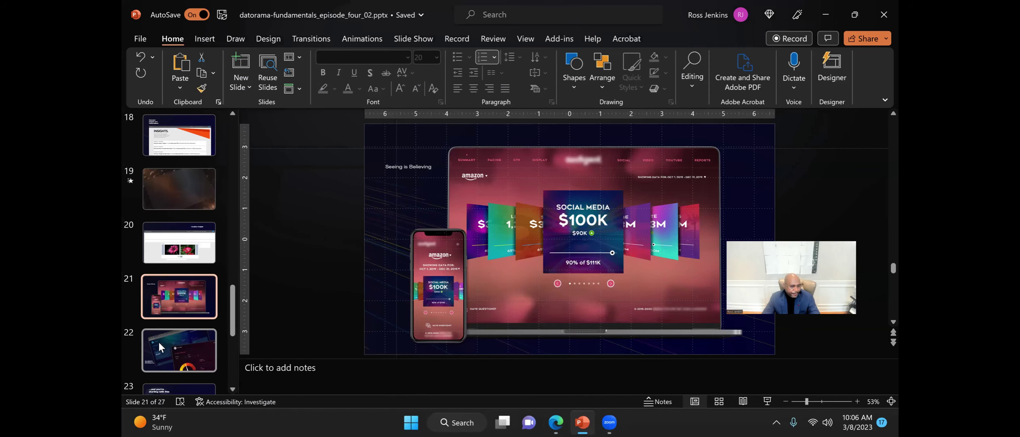
pyautogui.click(172, 348)
pyautogui.click(767, 401)
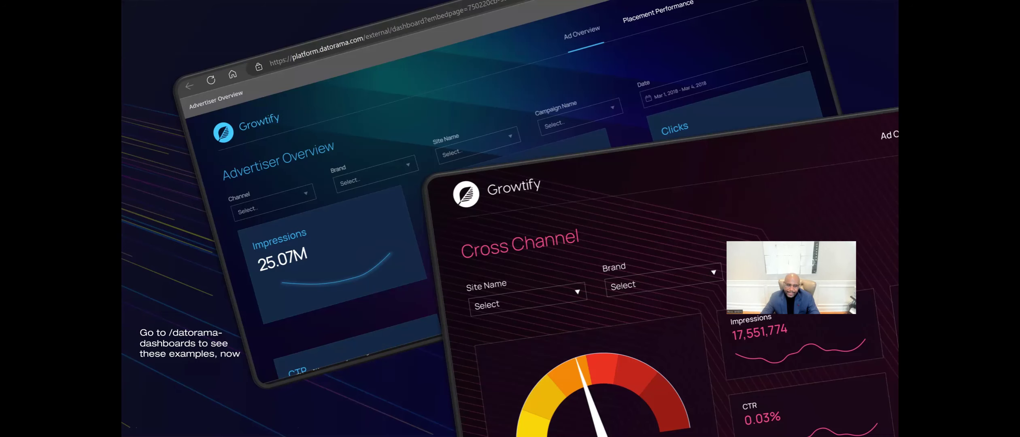
pyautogui.press('Right')
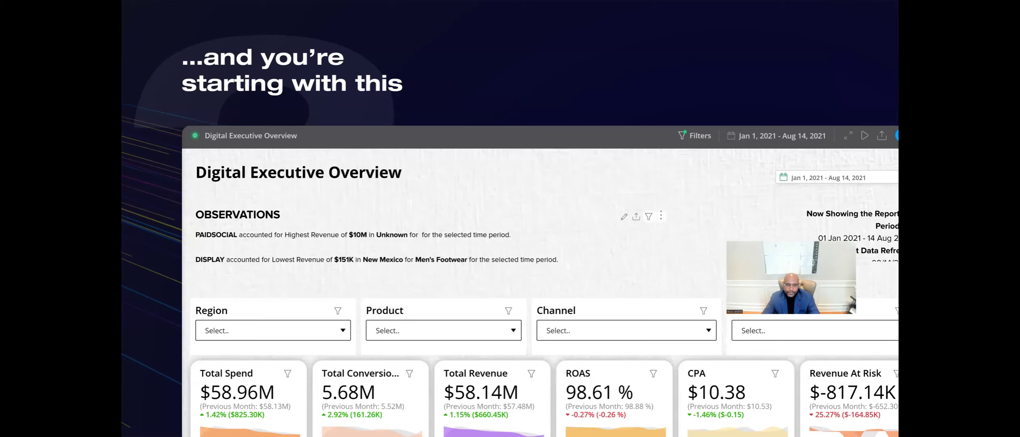
pyautogui.press('Right')
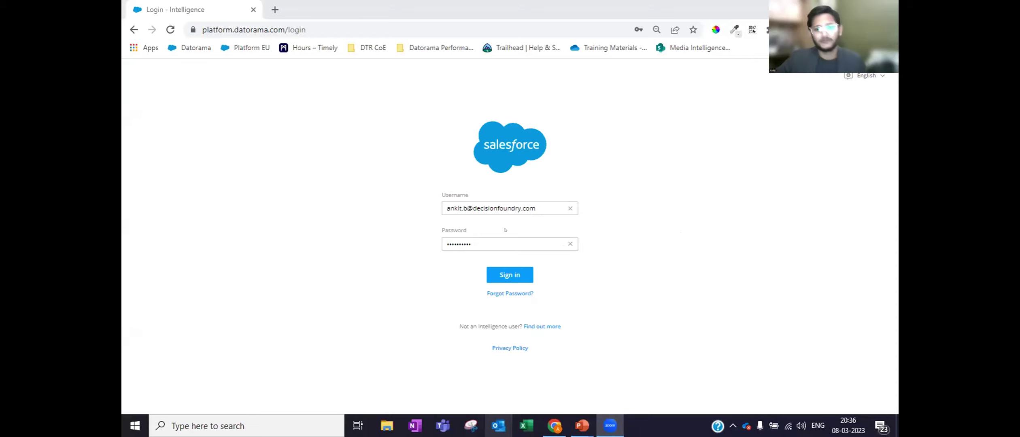
# Sign in to the Datorama platform with the filled-in credentials and open the DTR Fundamentals collection
pyautogui.click(497, 269)
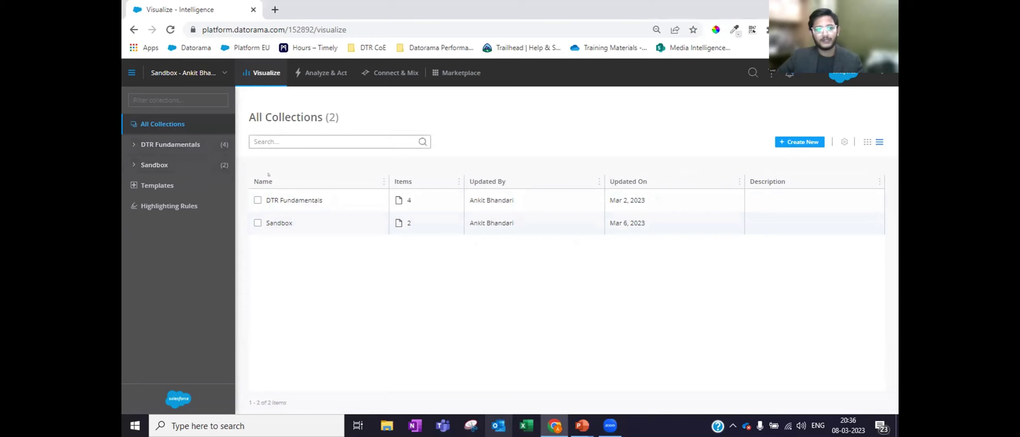
pyautogui.click(159, 150)
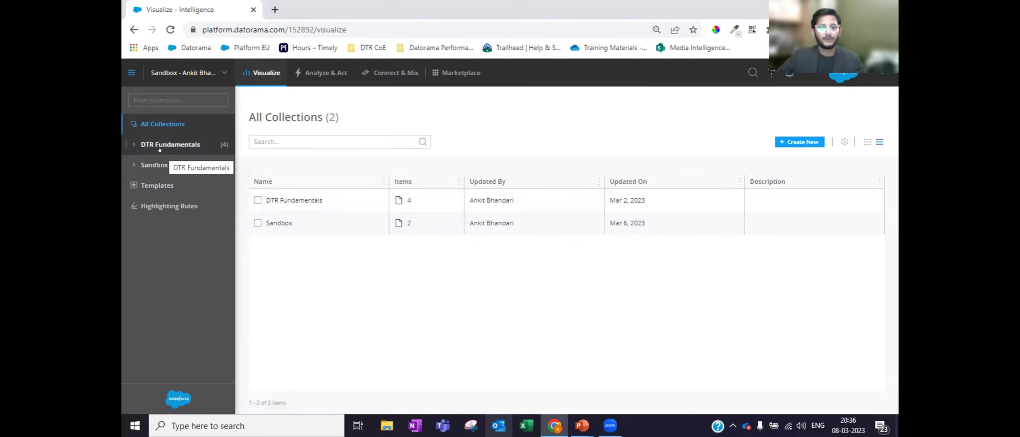
pyautogui.click(160, 150)
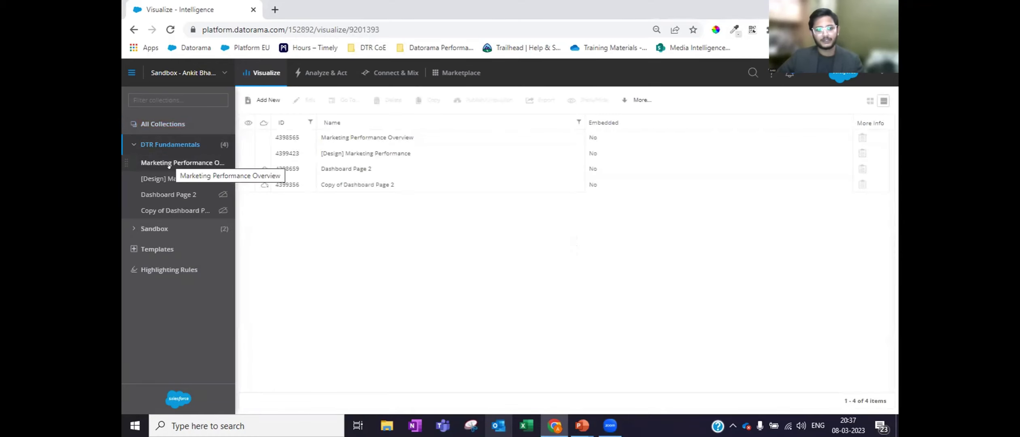
# Open the Marketing Performance Overview page and examine its KPI, pacing, spend goal and trend line widgets
pyautogui.click(169, 164)
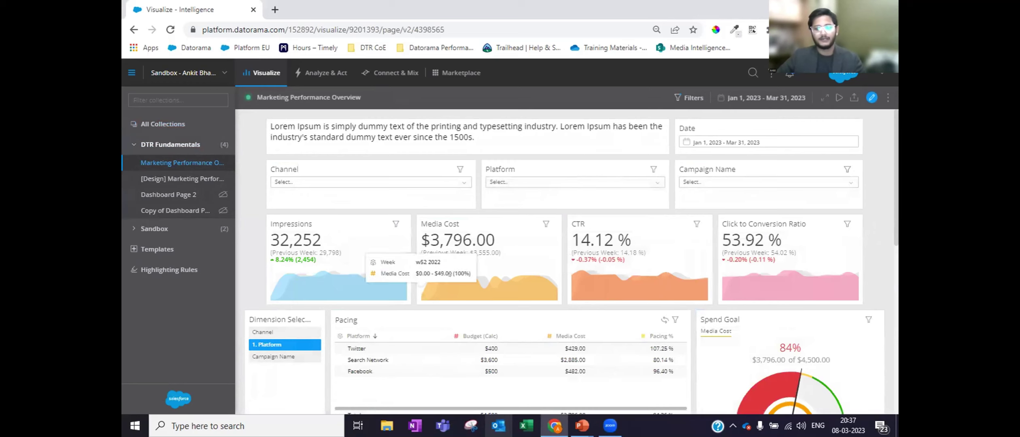
pyautogui.moveTo(452, 268)
pyautogui.scroll(-4, 580, 267)
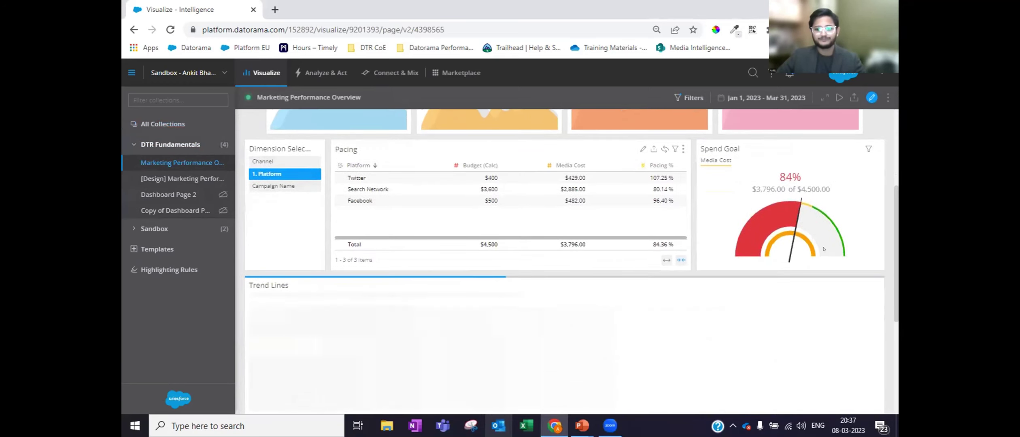
pyautogui.scroll(-5, 580, 267)
pyautogui.moveTo(879, 243)
pyautogui.scroll(10, 883, 246)
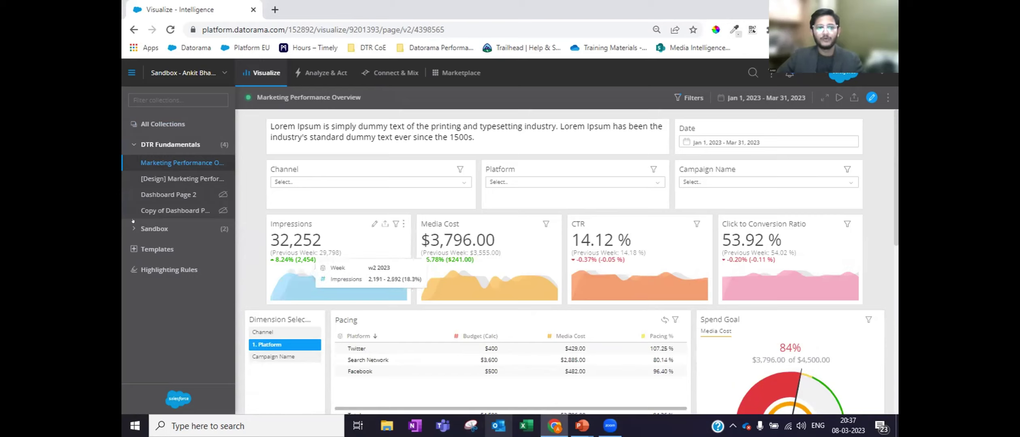
# Open the [Design] Marketing Performance page and examine its overview, pacing, temporal performance and performance summary sections
pyautogui.click(160, 184)
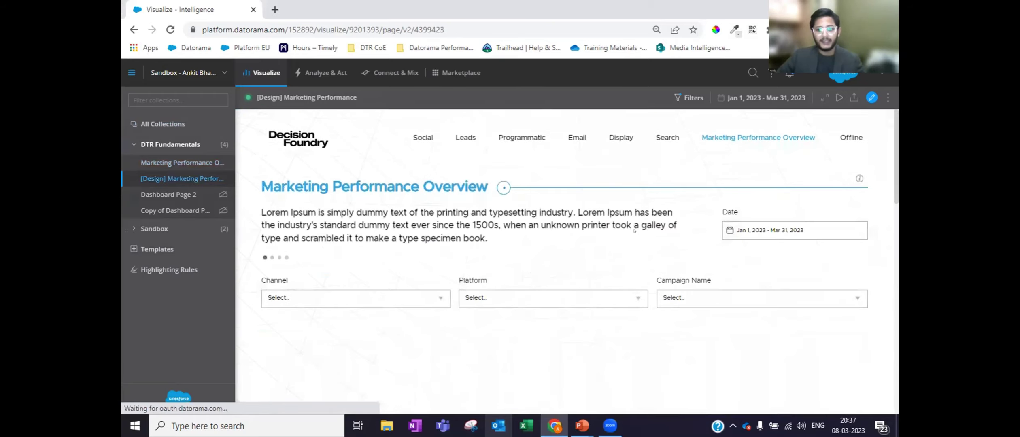
pyautogui.scroll(-4, 725, 203)
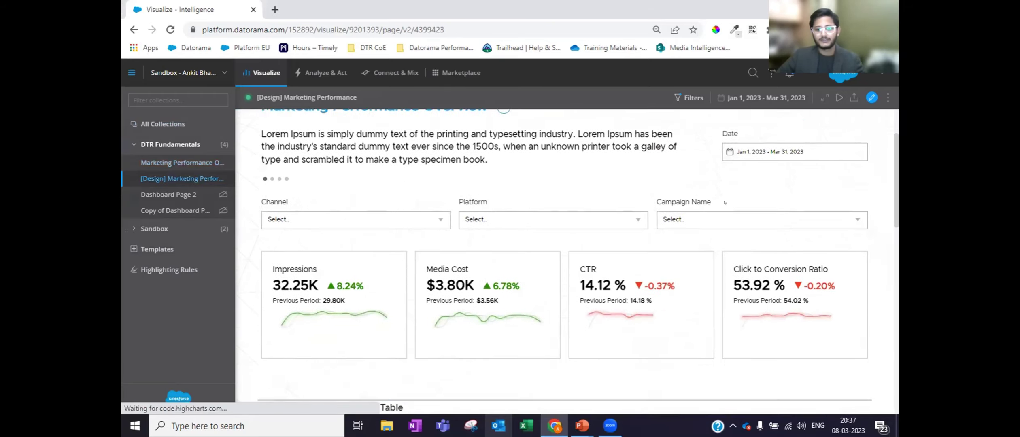
pyautogui.scroll(-2, 725, 203)
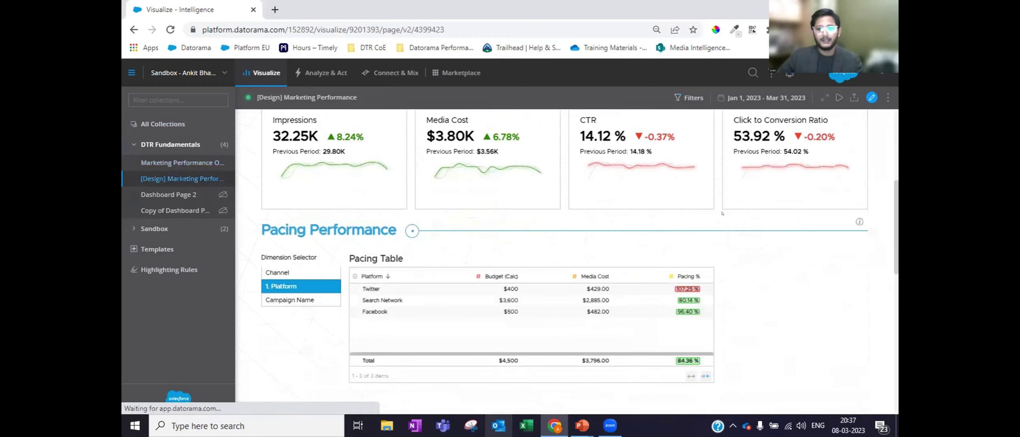
pyautogui.scroll(-1, 723, 221)
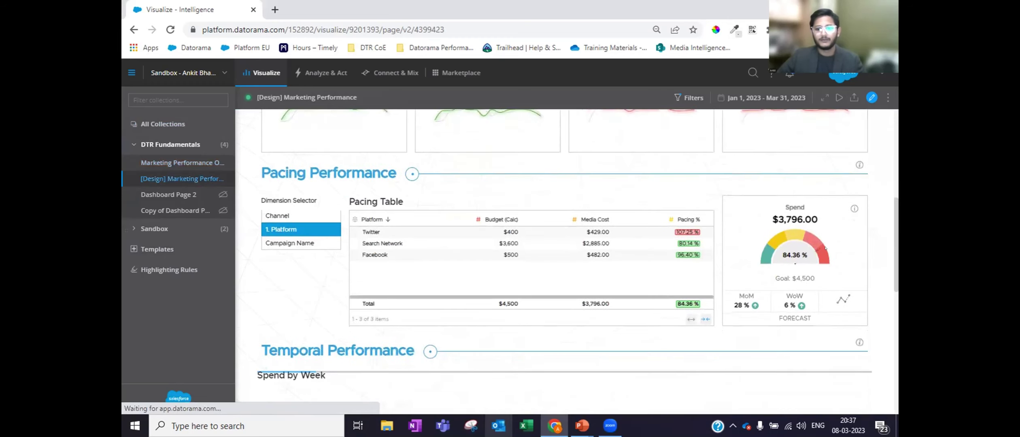
pyautogui.scroll(-4, 562, 259)
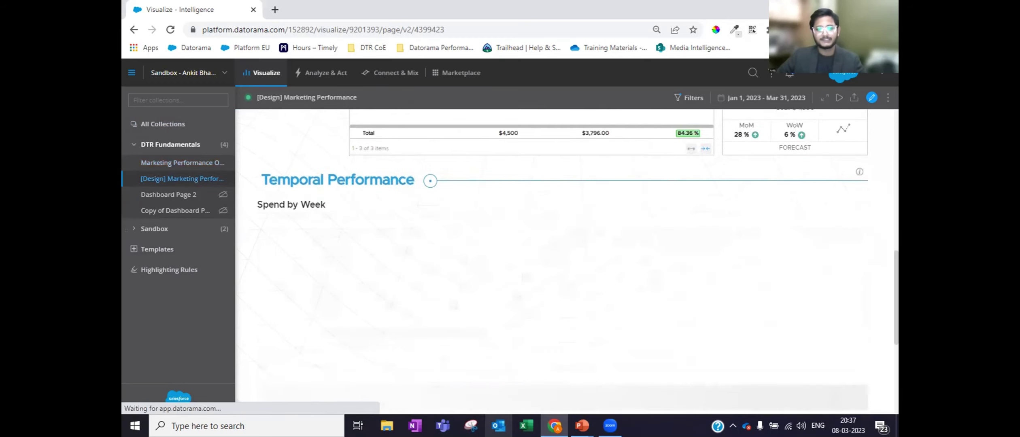
pyautogui.scroll(-1, 562, 259)
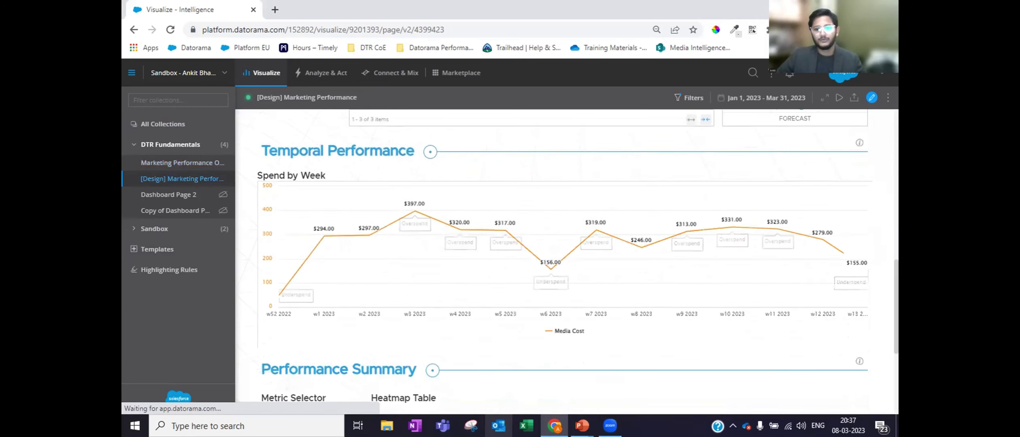
pyautogui.scroll(-5, 563, 260)
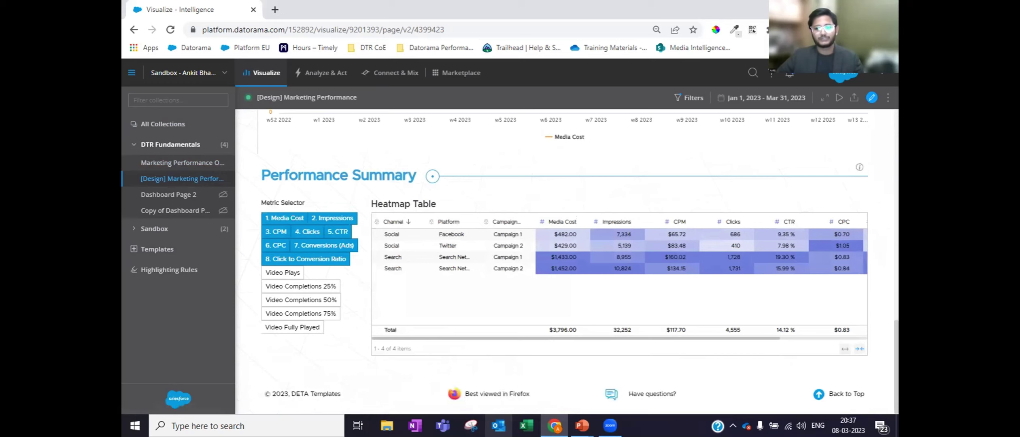
pyautogui.scroll(9, 563, 260)
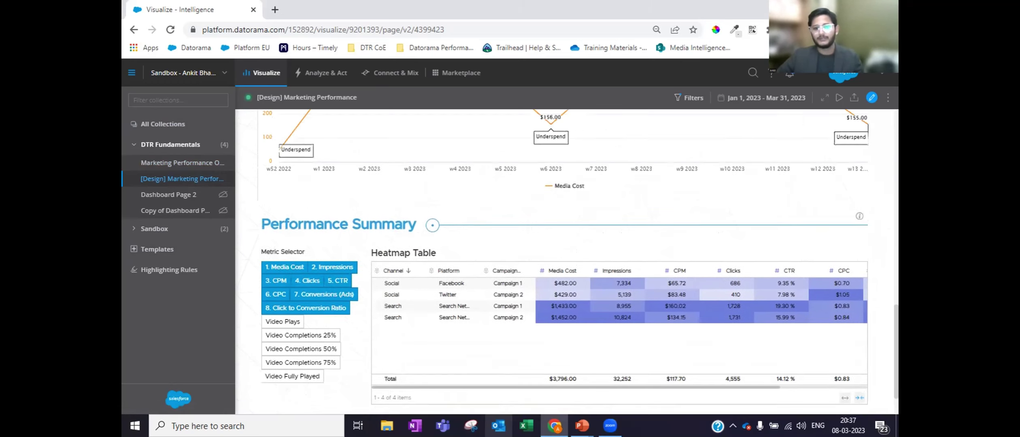
pyautogui.scroll(8, 563, 259)
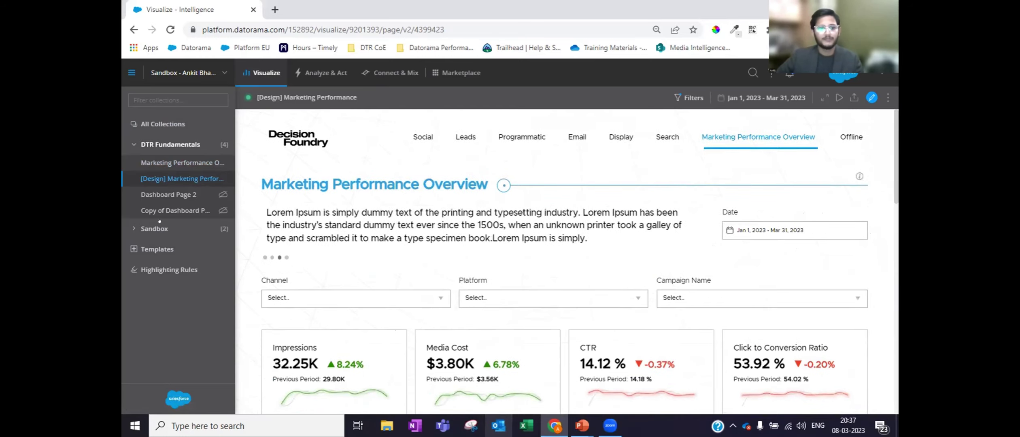
# Return to the list of all collections, and expand the DTR Fundamentals collection and the Templates section
pyautogui.click(160, 124)
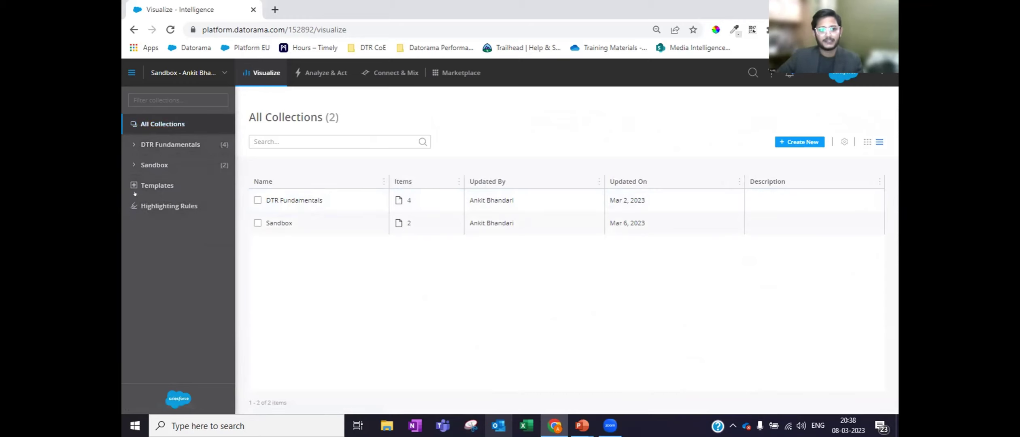
pyautogui.click(159, 146)
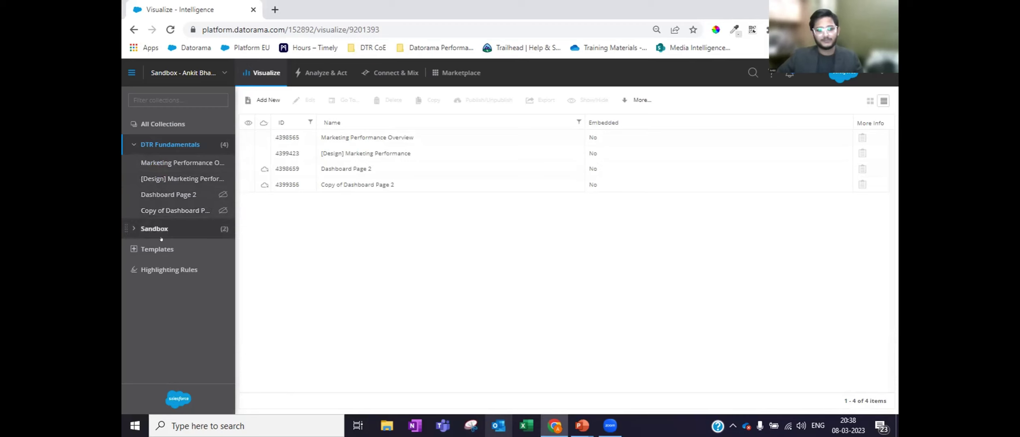
pyautogui.click(151, 249)
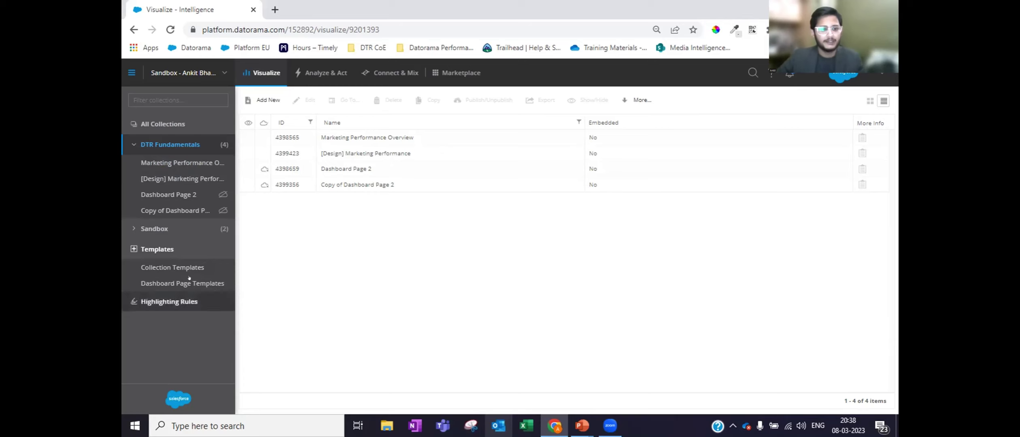
# Review the new collection form and its sharing options from the list of all collections, and cancel without creating one
pyautogui.click(169, 124)
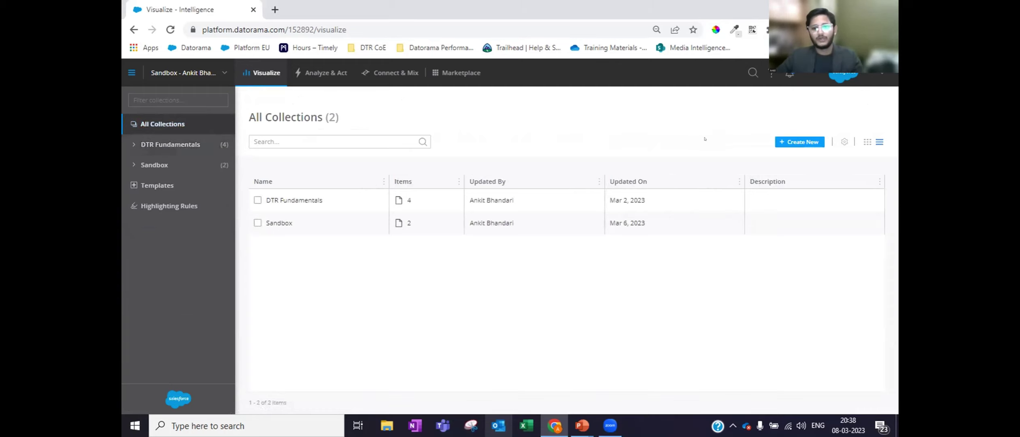
pyautogui.click(780, 141)
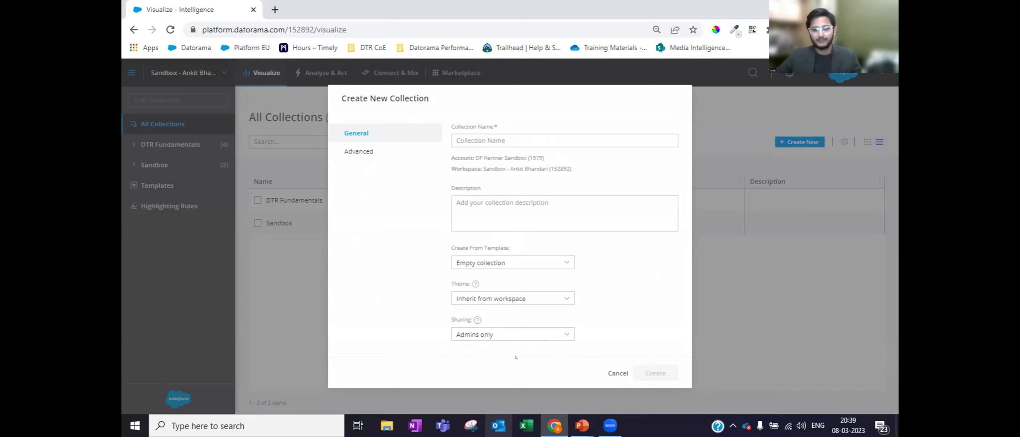
pyautogui.click(509, 339)
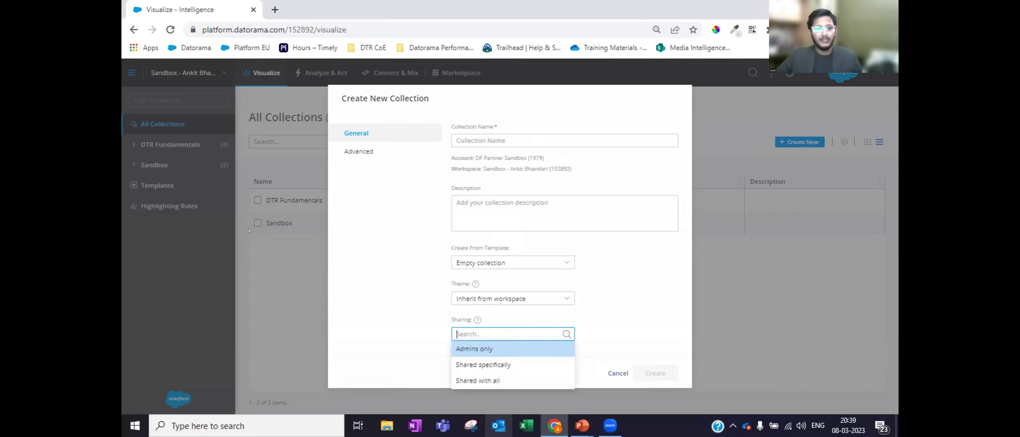
pyautogui.click(618, 374)
# Look at the options for adding a new page to the DTR Fundamentals collection and return to all collections
pyautogui.click(195, 149)
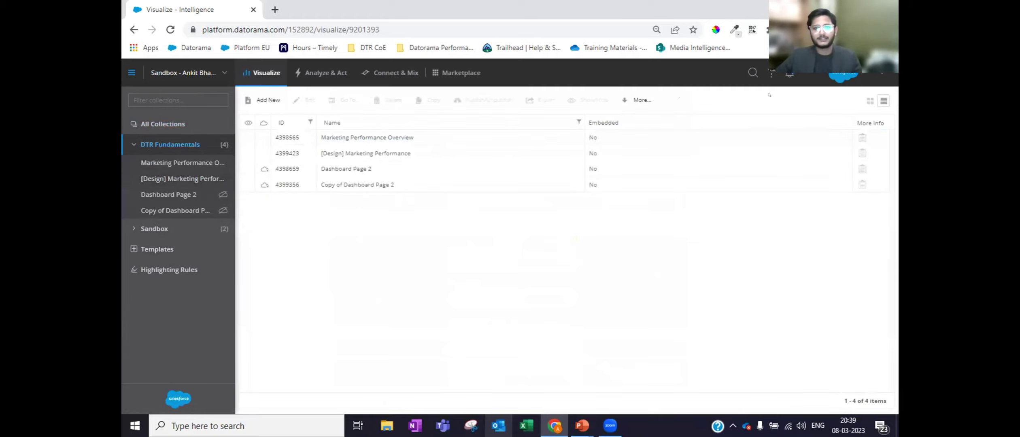
pyautogui.click(265, 100)
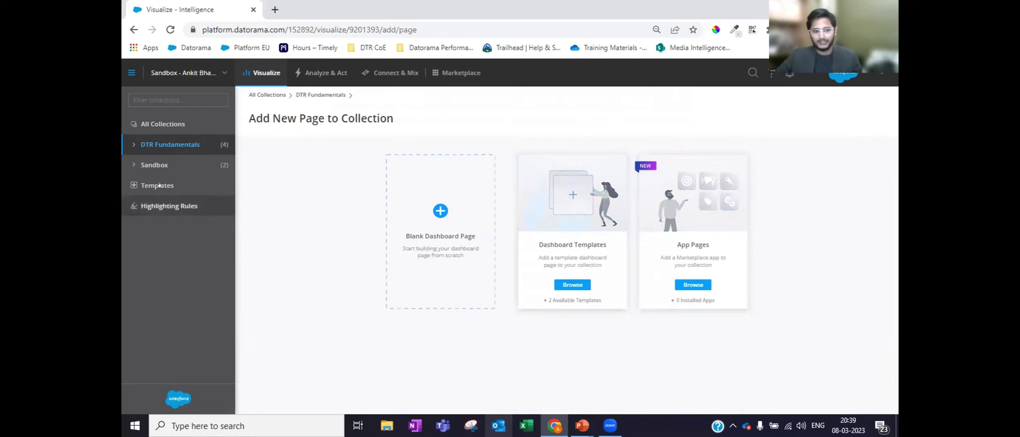
pyautogui.click(163, 124)
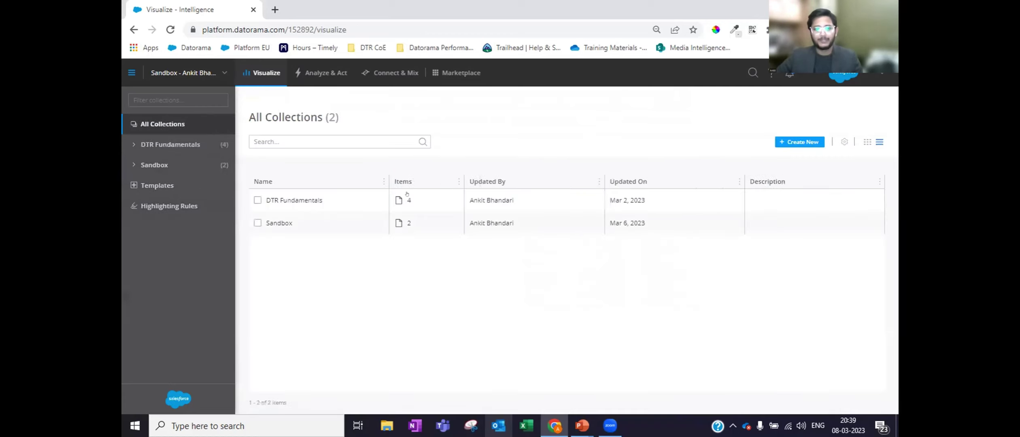
# Select the DTR Fundamentals collection and review the additional actions and context options available for it
pyautogui.click(337, 201)
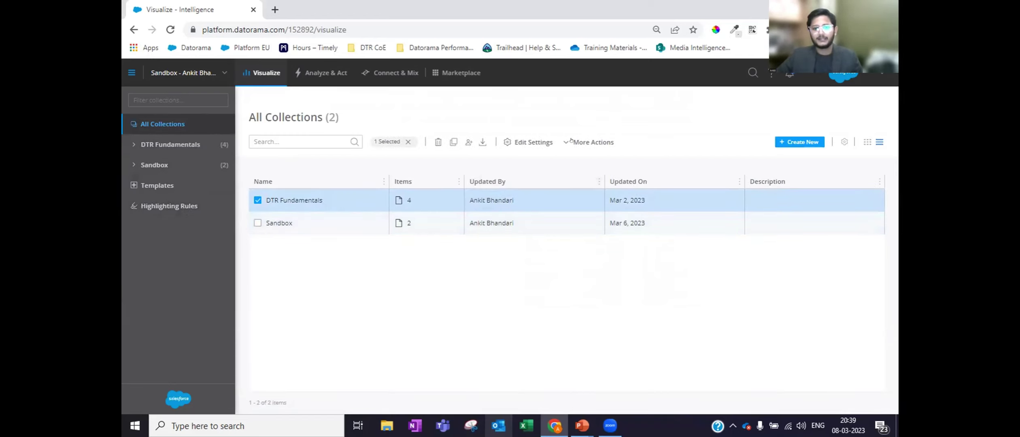
pyautogui.click(591, 142)
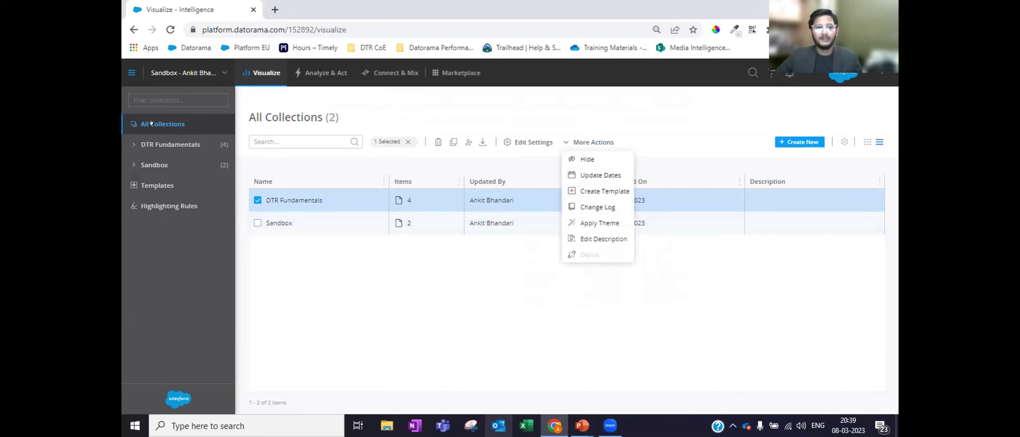
pyautogui.rightClick(171, 142)
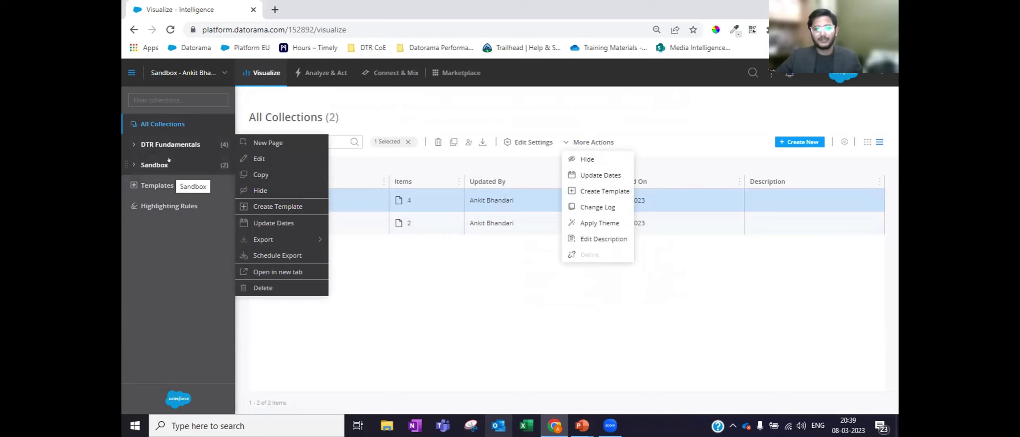
# Review the context options of the Marketing Performance Overview page in DTR Fundamentals, and open the Highlighting Rules list
pyautogui.click(171, 145)
pyautogui.rightClick(219, 162)
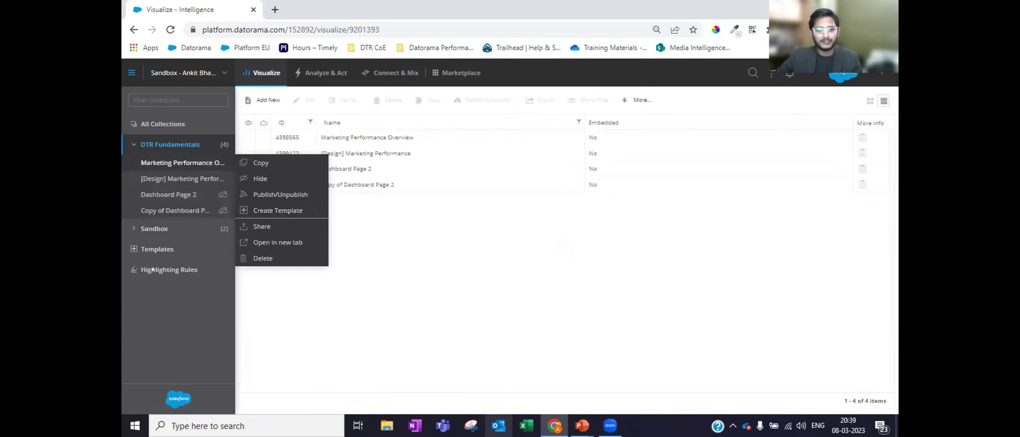
pyautogui.click(186, 274)
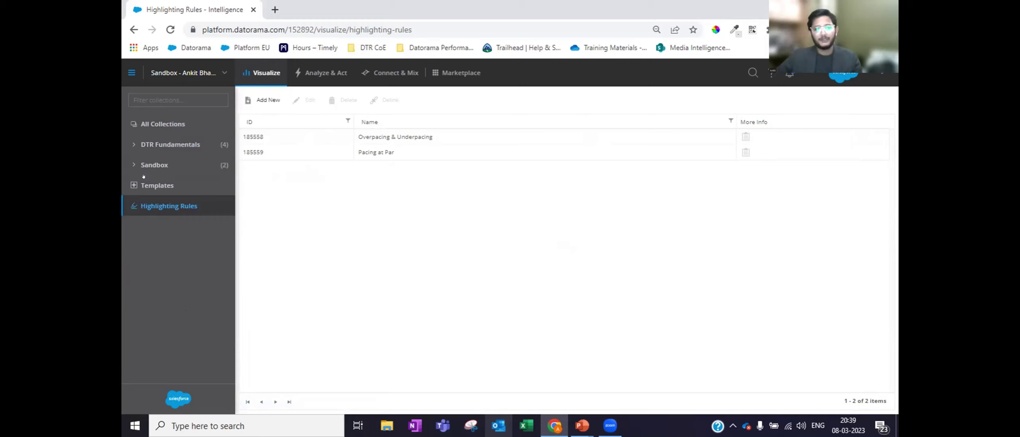
# Reopen the Marketing Performance Overview page from DTR Fundamentals and review its default design from the filters down to the heatmap table
pyautogui.click(160, 146)
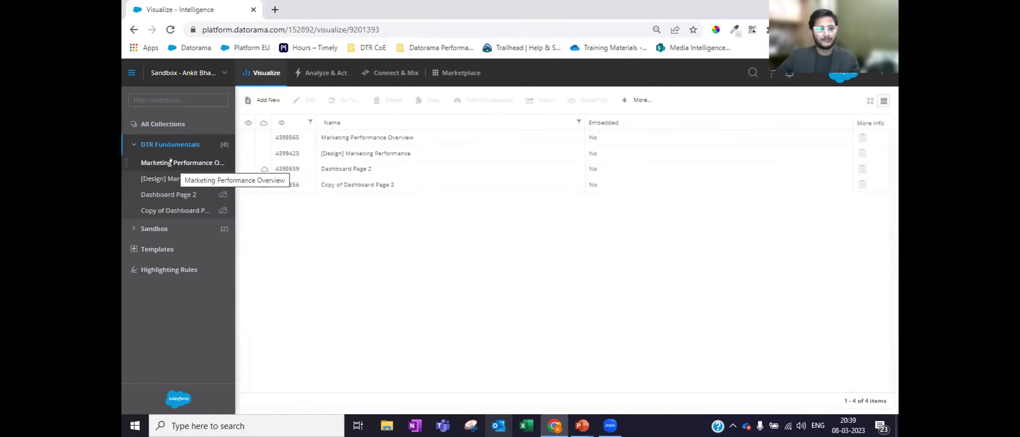
pyautogui.click(174, 162)
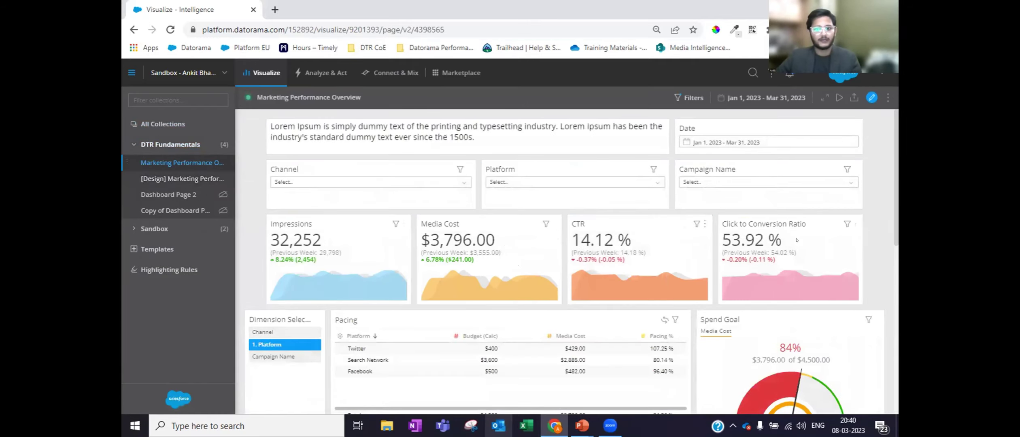
pyautogui.scroll(-10, 855, 224)
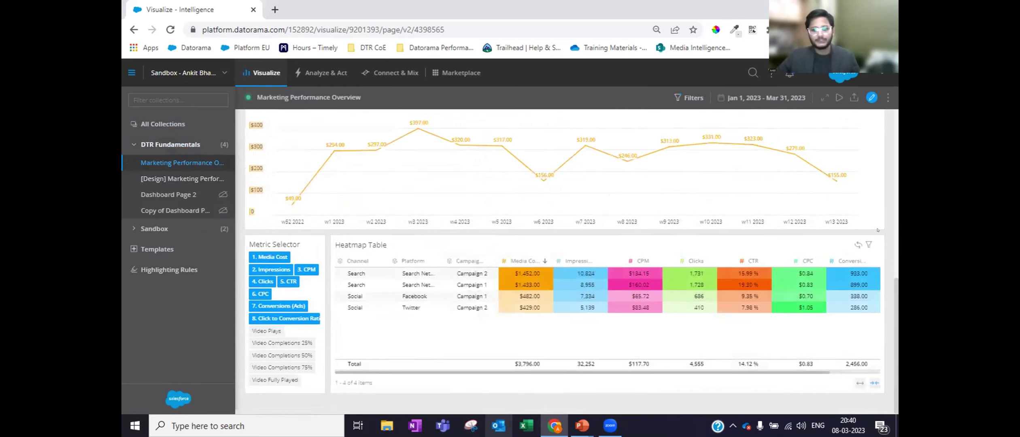
pyautogui.scroll(10, 873, 230)
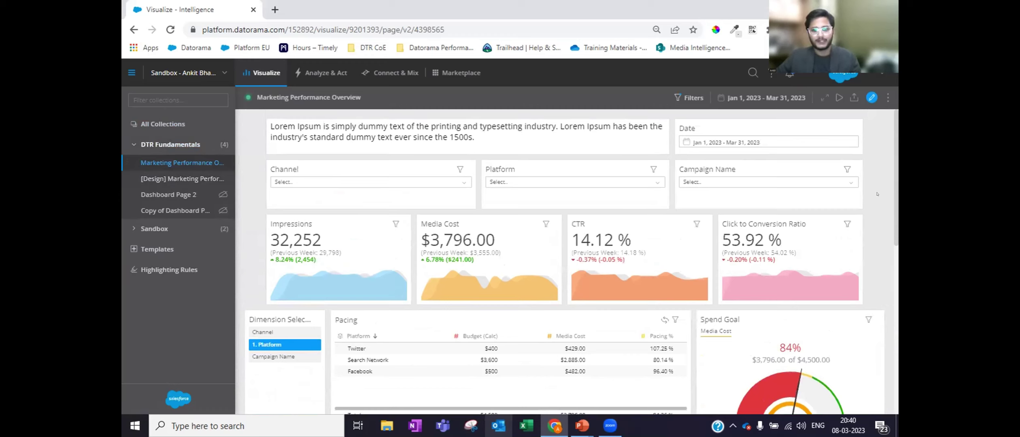
pyautogui.scroll(-7, 878, 202)
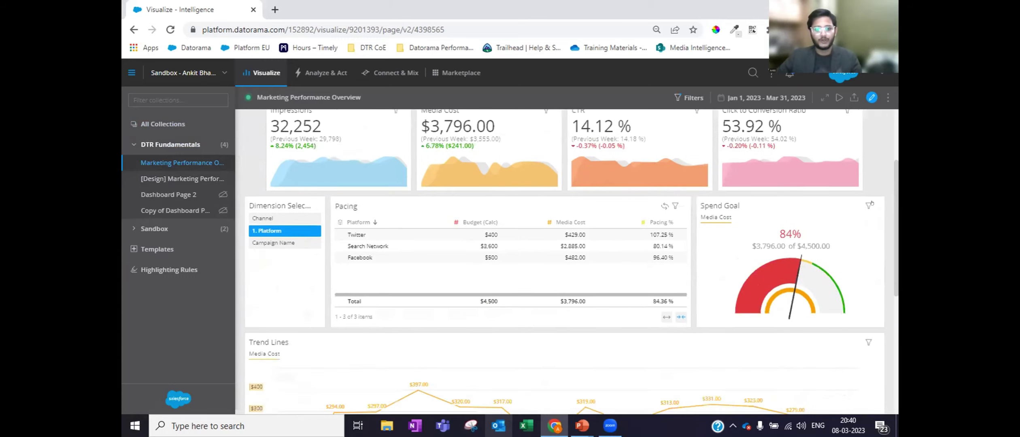
pyautogui.scroll(7, 879, 204)
pyautogui.scroll(1, 879, 204)
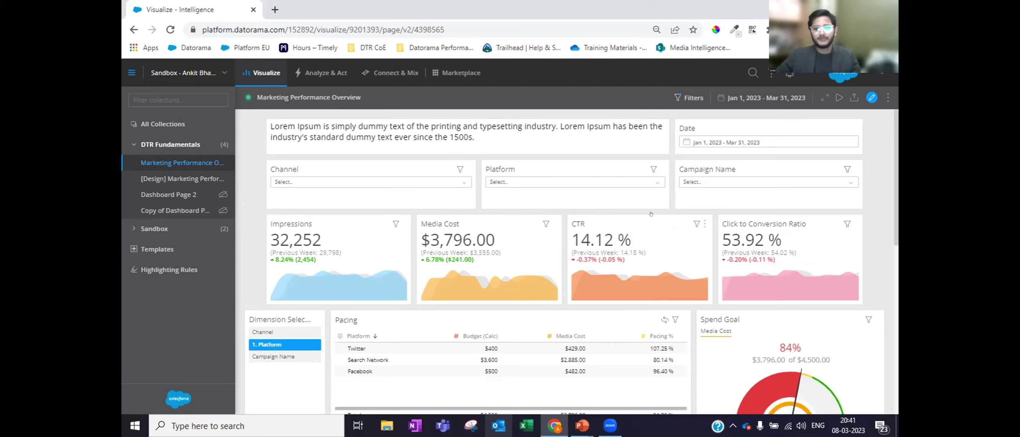
# Review the Marketing Performance Overview dashboard from the filters and KPI tiles through pacing, spend goal and trend lines to the heatmap table
pyautogui.scroll(-5, 632, 223)
pyautogui.scroll(-4, 732, 222)
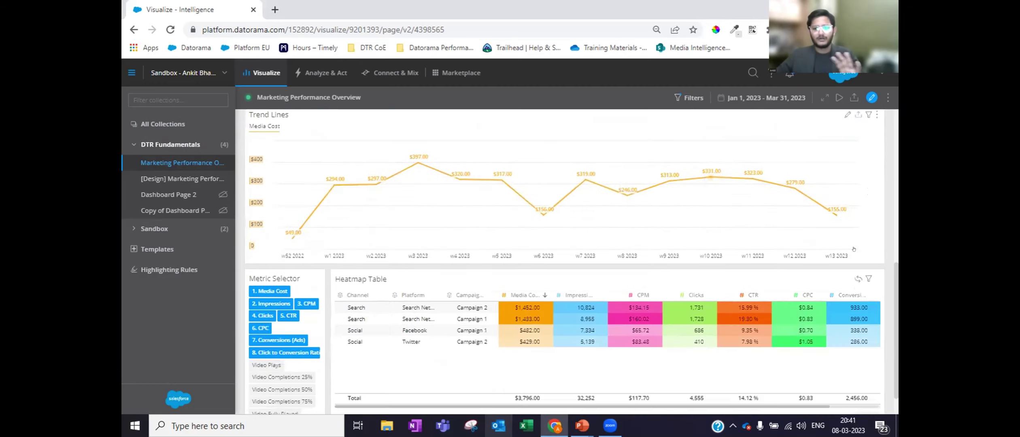
pyautogui.scroll(9, 890, 204)
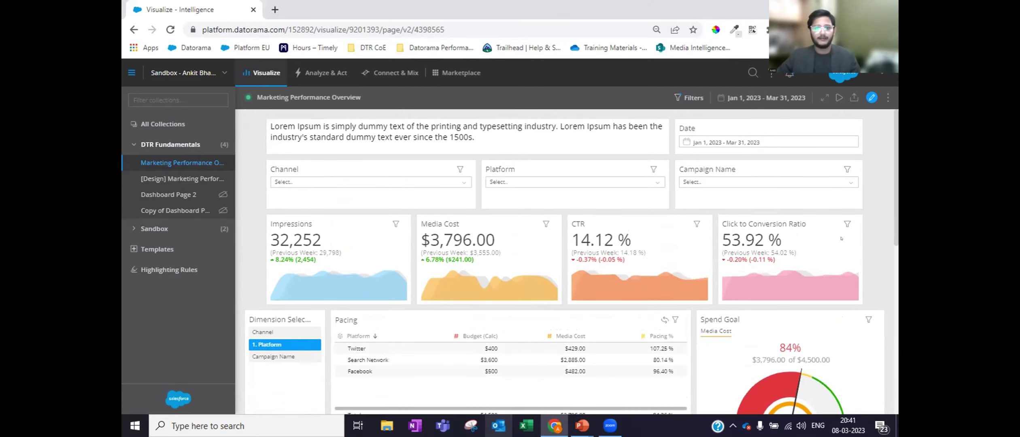
pyautogui.moveTo(834, 232)
pyautogui.scroll(-6, 835, 231)
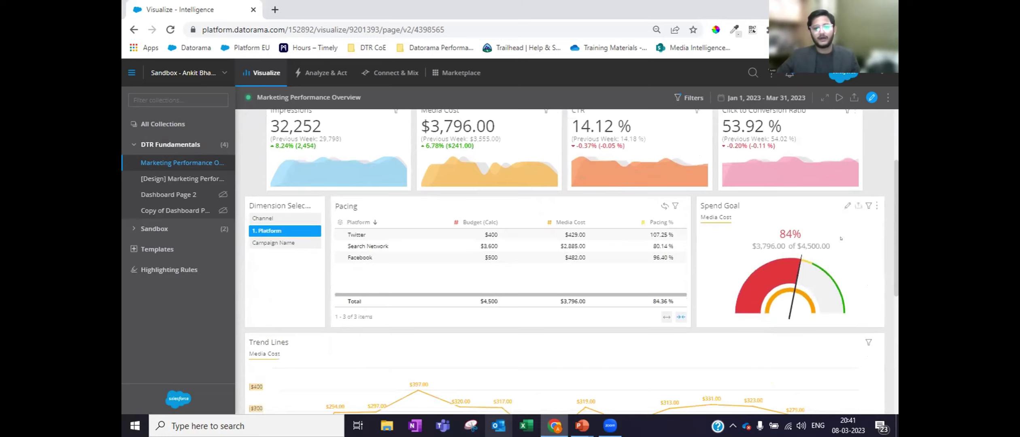
pyautogui.scroll(-4, 841, 239)
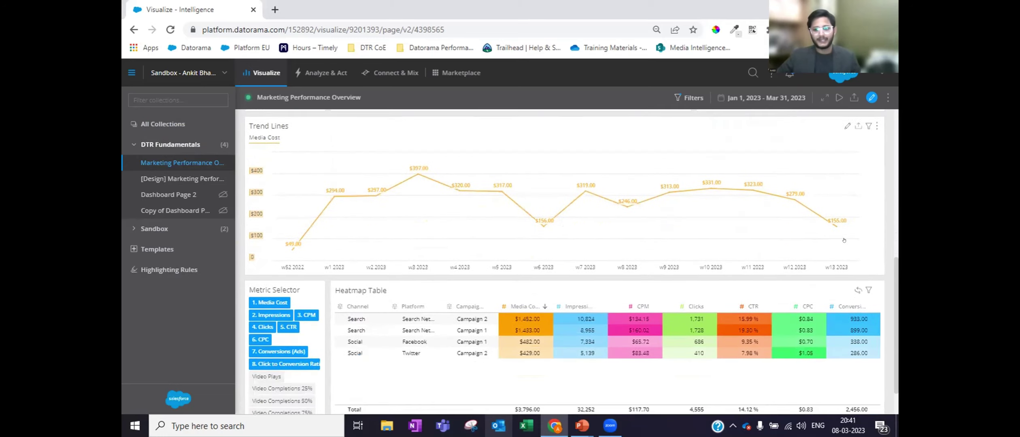
pyautogui.scroll(10, 878, 294)
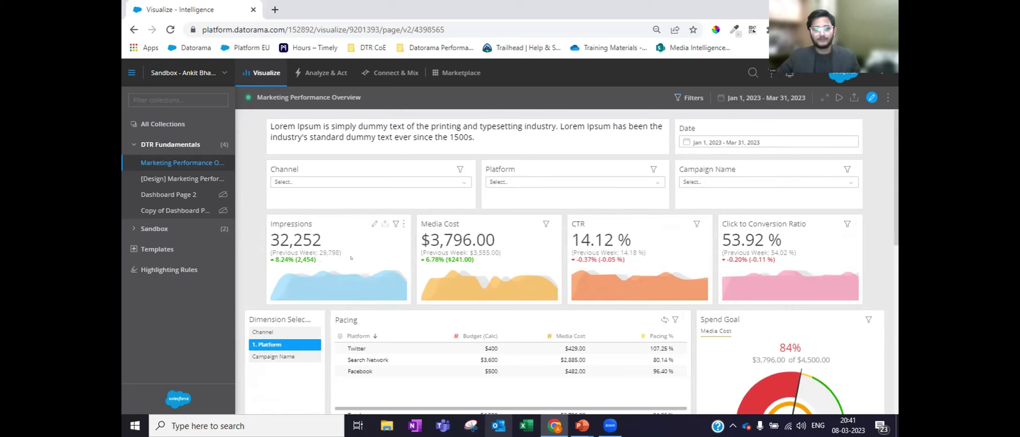
pyautogui.scroll(-1, 397, 260)
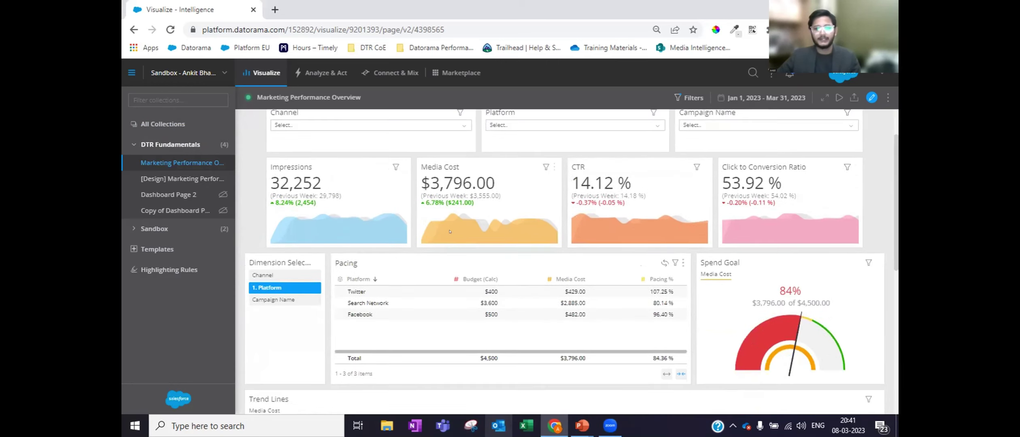
pyautogui.scroll(-2, 469, 250)
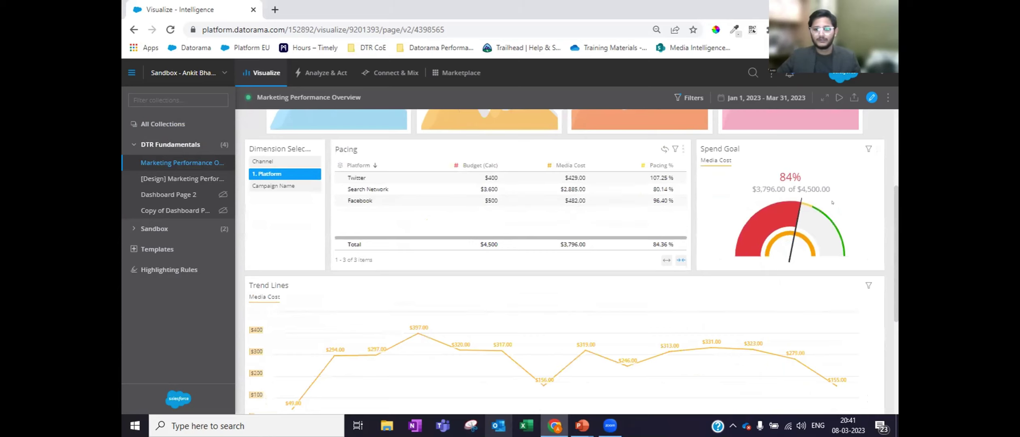
pyautogui.scroll(-5, 870, 203)
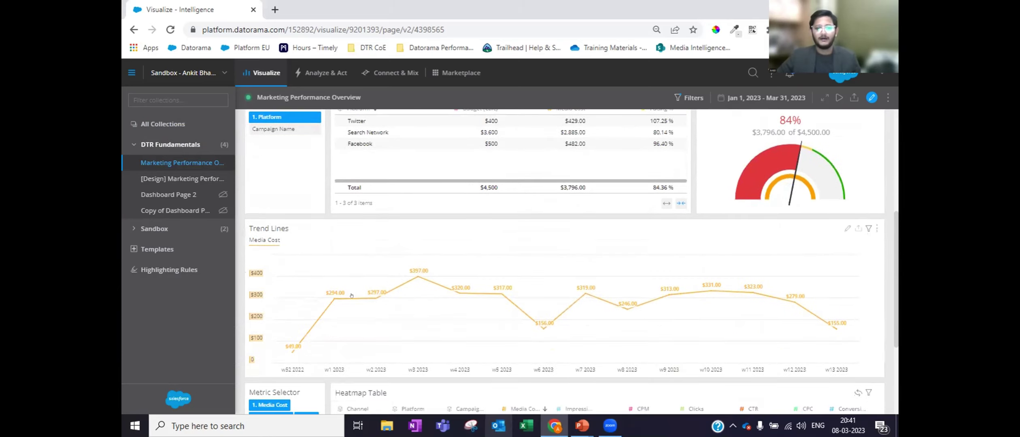
pyautogui.scroll(2, 368, 250)
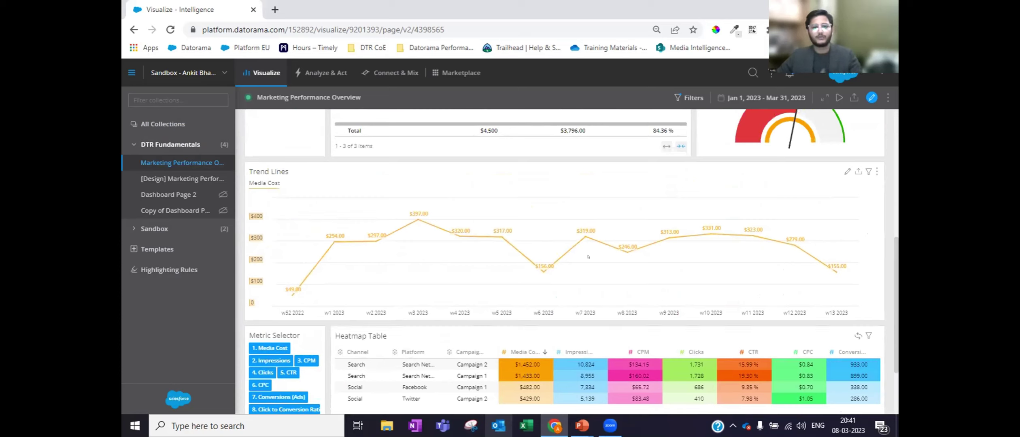
pyautogui.scroll(-2, 815, 239)
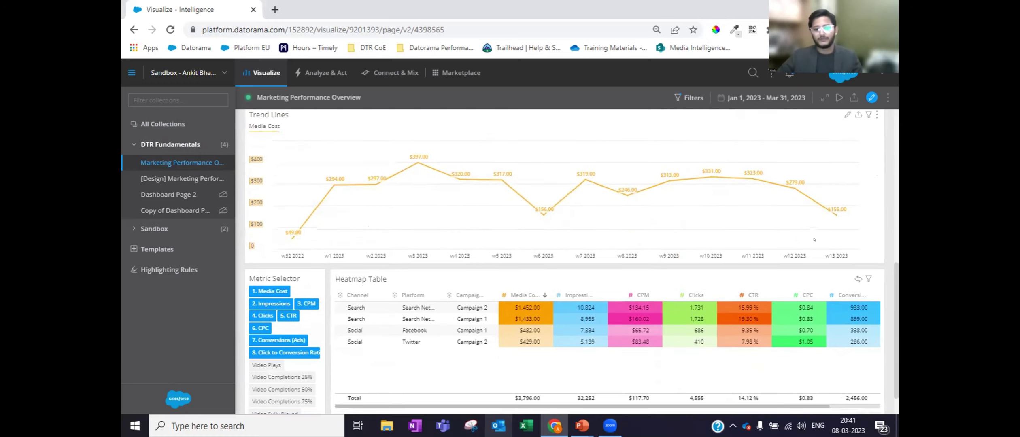
pyautogui.scroll(-1, 816, 239)
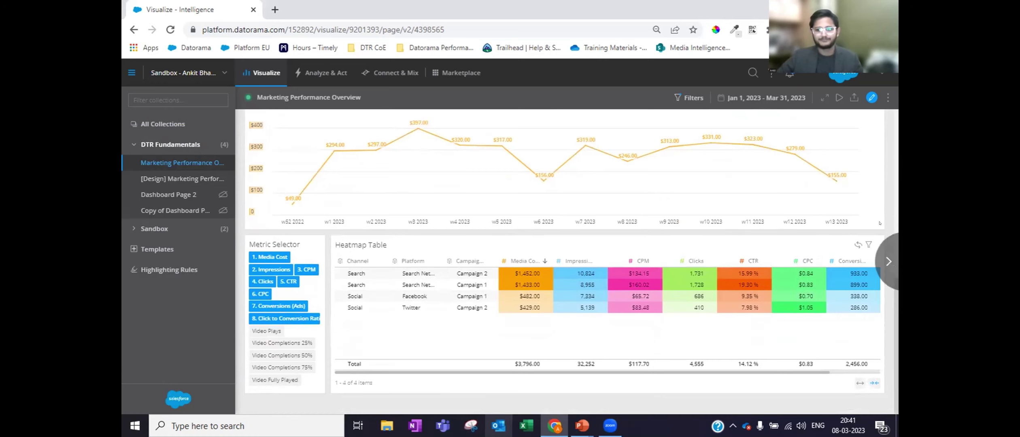
pyautogui.scroll(12, 880, 224)
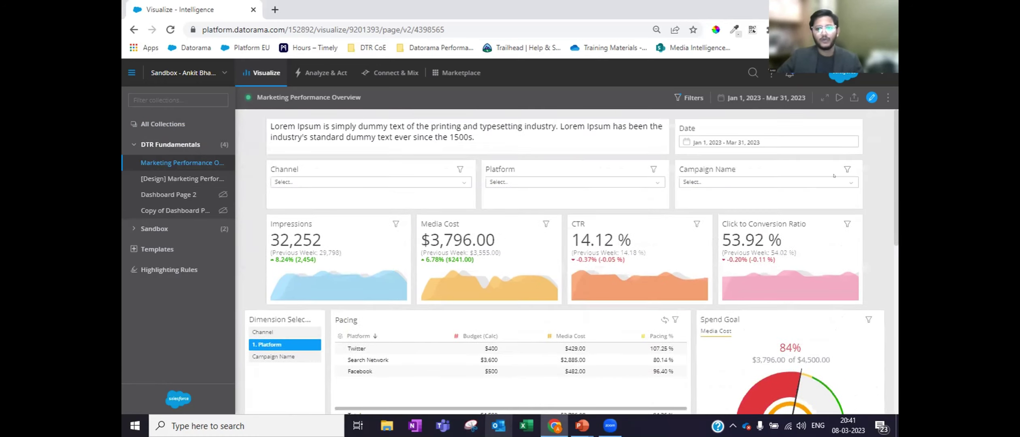
# Open the Marketing Performance Overview page for editing and look over its widgets
pyautogui.click(871, 98)
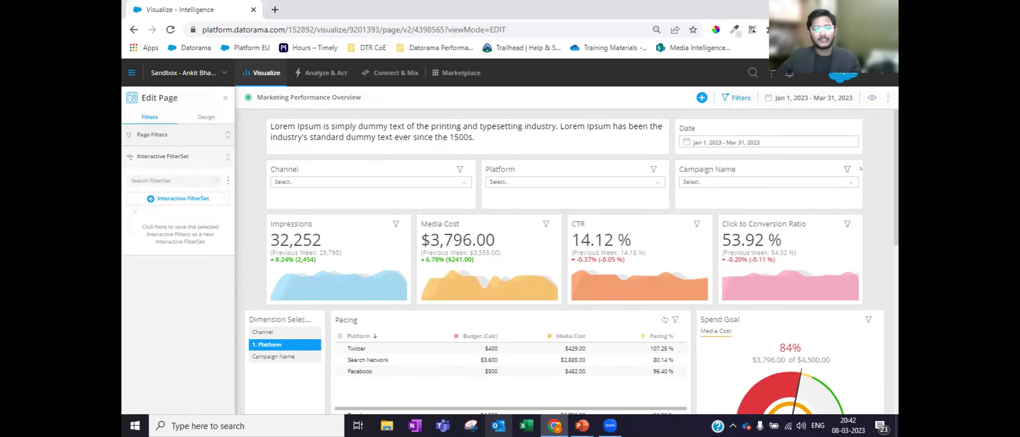
pyautogui.scroll(-5, 458, 275)
pyautogui.scroll(5, 458, 276)
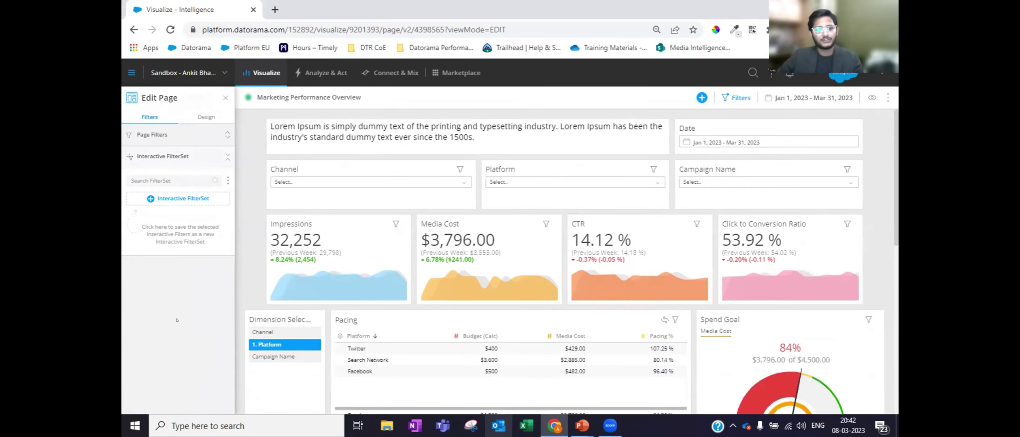
# Expand the page filters and look at the field selection for adding a filter, closing it without adding any
pyautogui.click(160, 162)
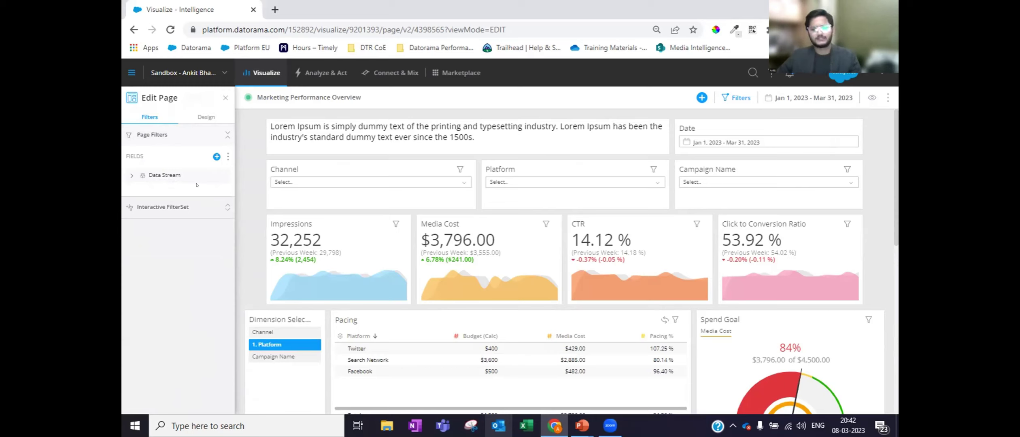
pyautogui.click(217, 156)
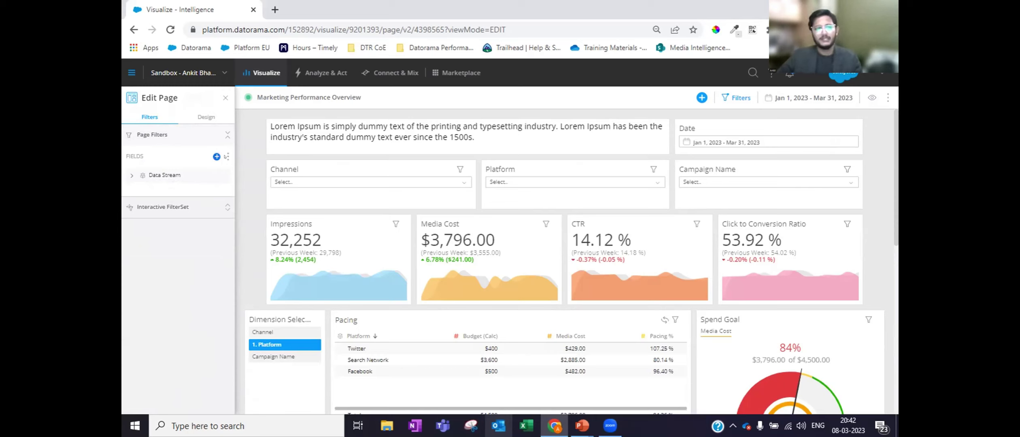
pyautogui.click(170, 285)
pyautogui.click(439, 339)
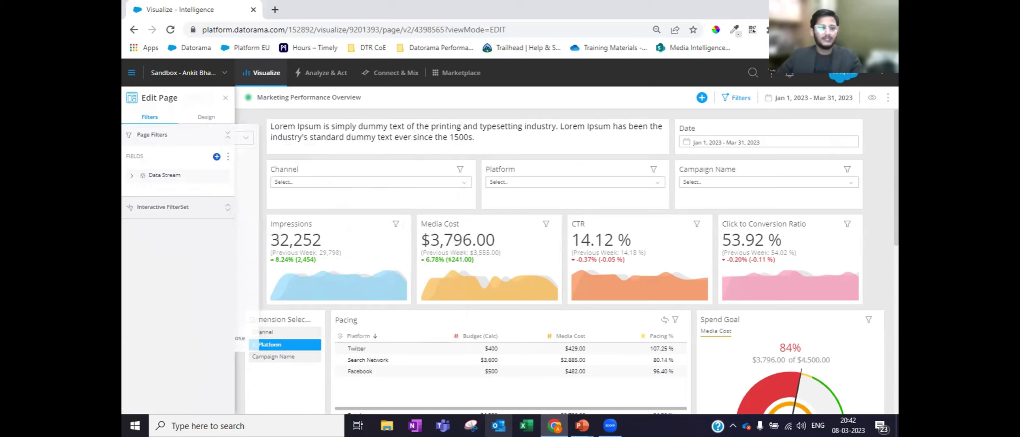
# Review the page's design options for background, layout, widgets and fonts, down to the advanced Custom CSS setting
pyautogui.click(206, 118)
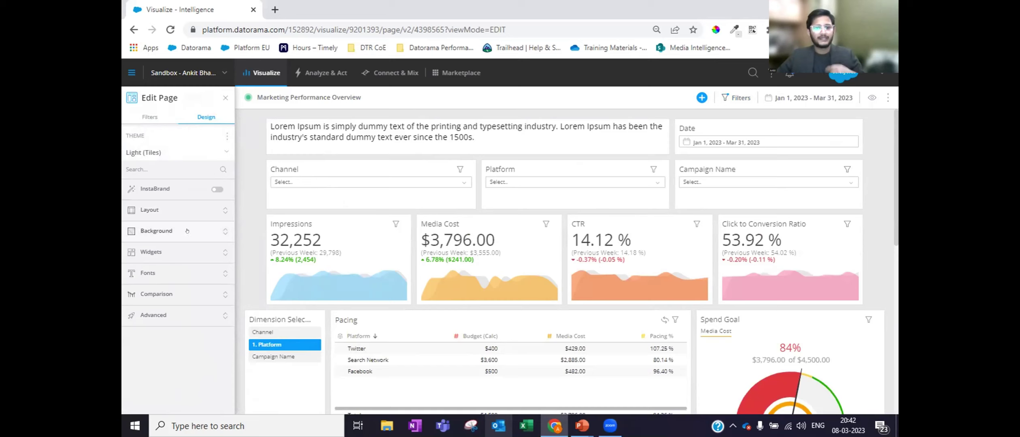
pyautogui.click(160, 231)
pyautogui.doubleClick(160, 231)
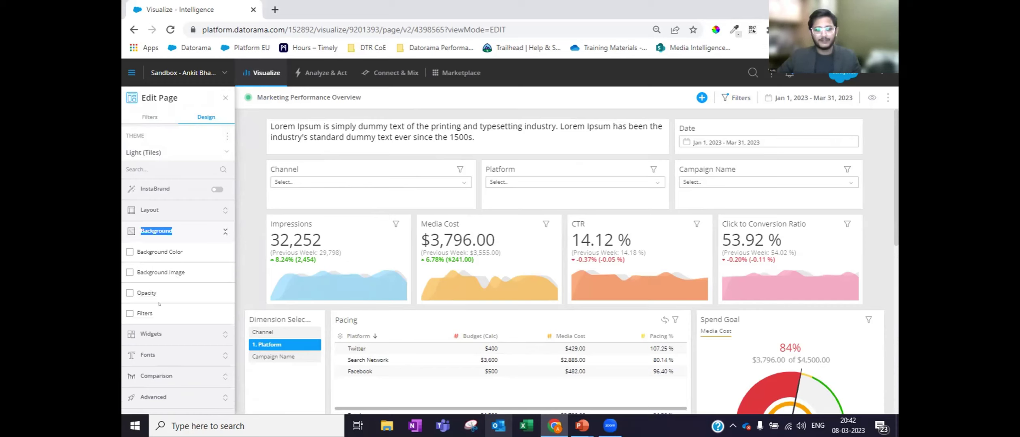
pyautogui.click(157, 210)
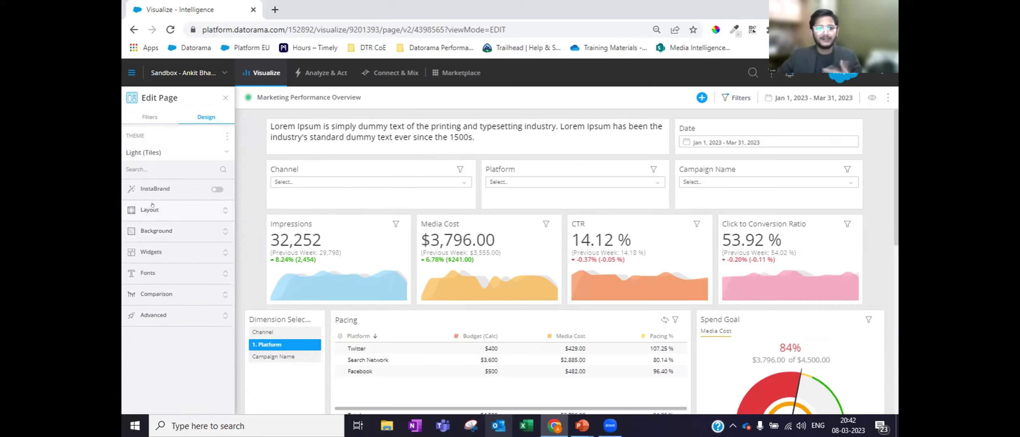
pyautogui.click(159, 211)
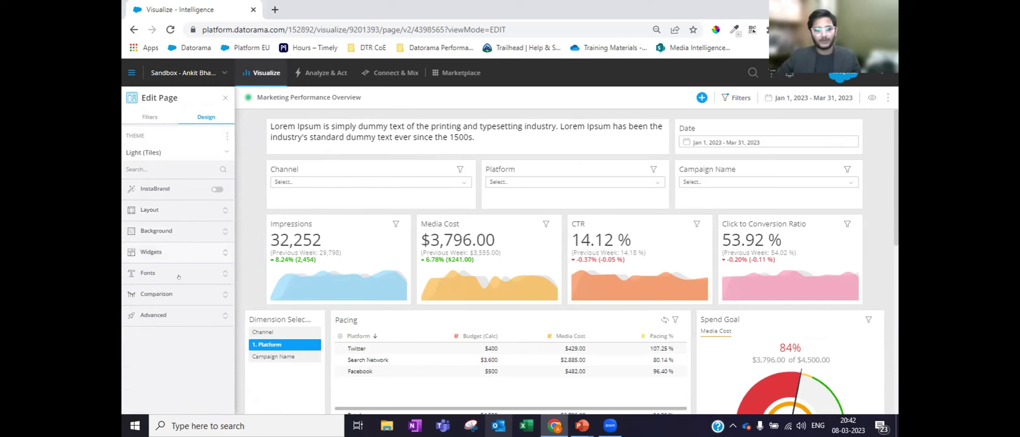
pyautogui.click(161, 252)
pyautogui.scroll(-3, 168, 340)
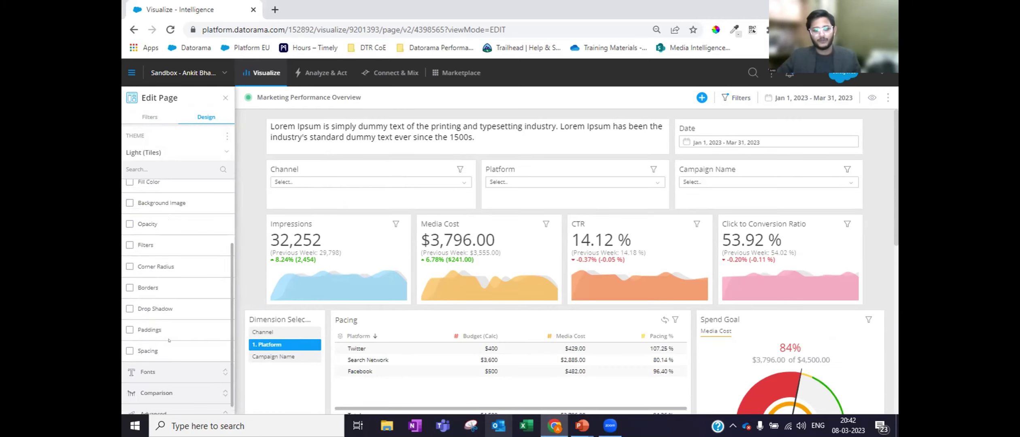
pyautogui.click(161, 370)
pyautogui.click(153, 368)
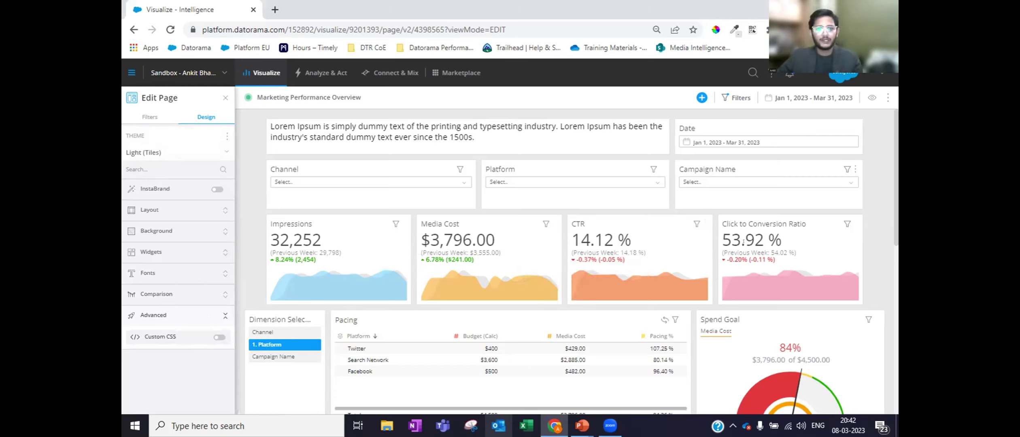
# Browse the widget types available to add to the page, covering charts, interactive widgets, elements and custom widgets
pyautogui.click(615, 121)
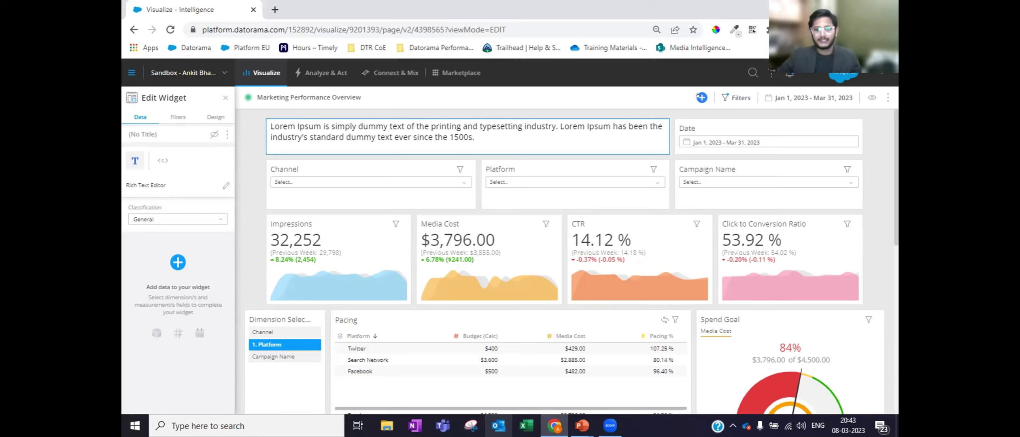
pyautogui.click(599, 131)
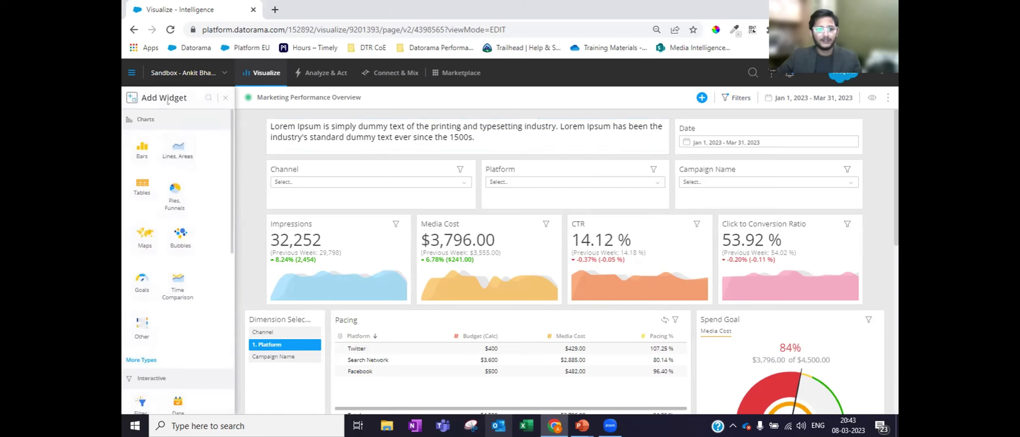
pyautogui.scroll(-5, 151, 221)
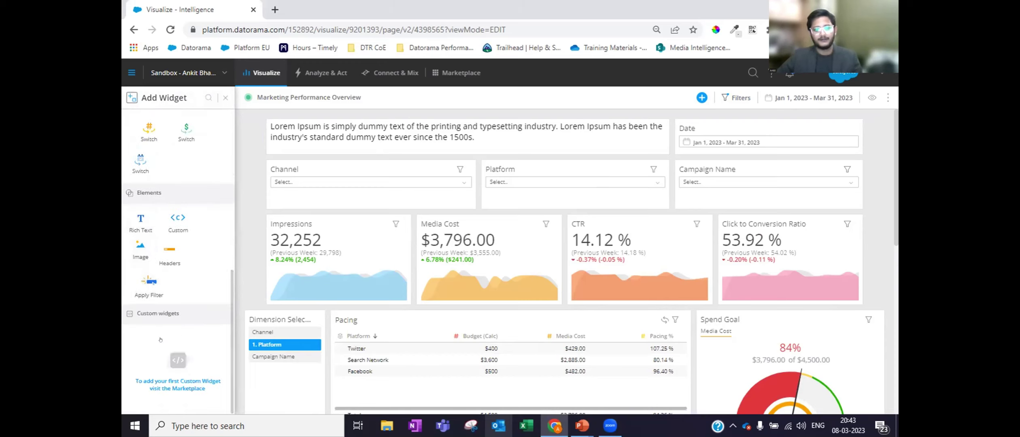
pyautogui.scroll(4, 196, 283)
pyautogui.scroll(3, 178, 313)
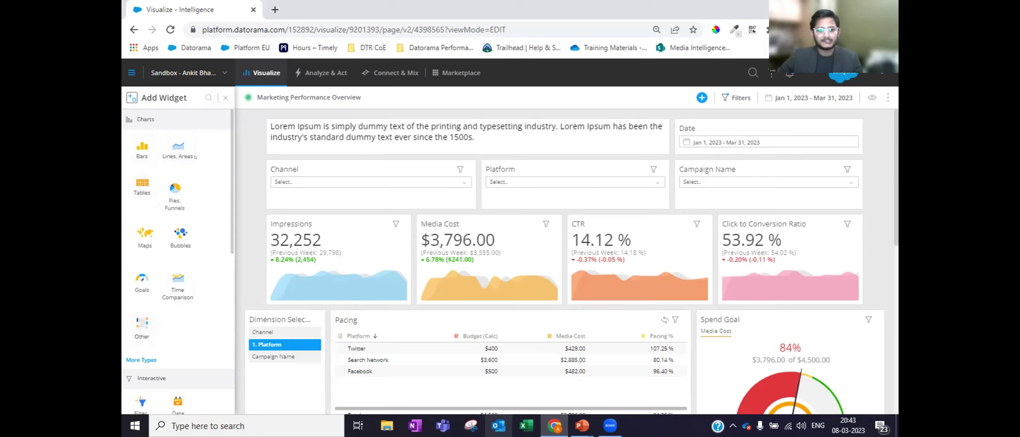
pyautogui.scroll(-4, 128, 227)
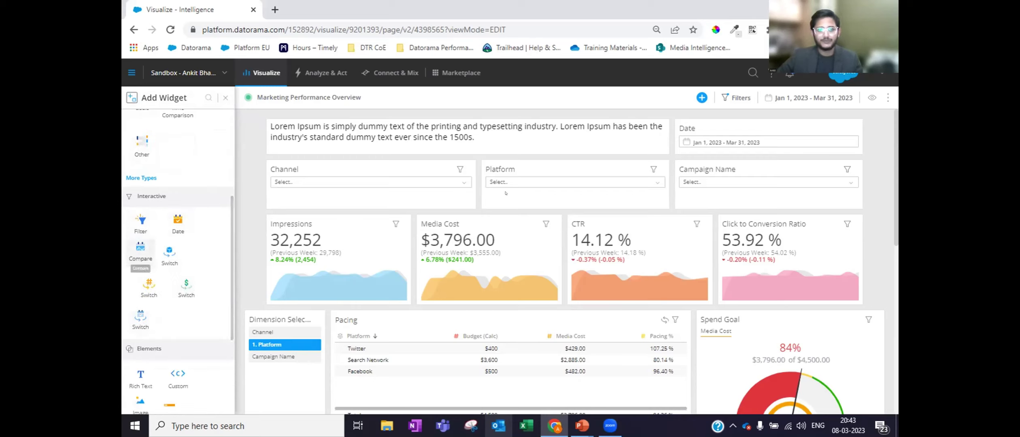
pyautogui.scroll(-2, 162, 283)
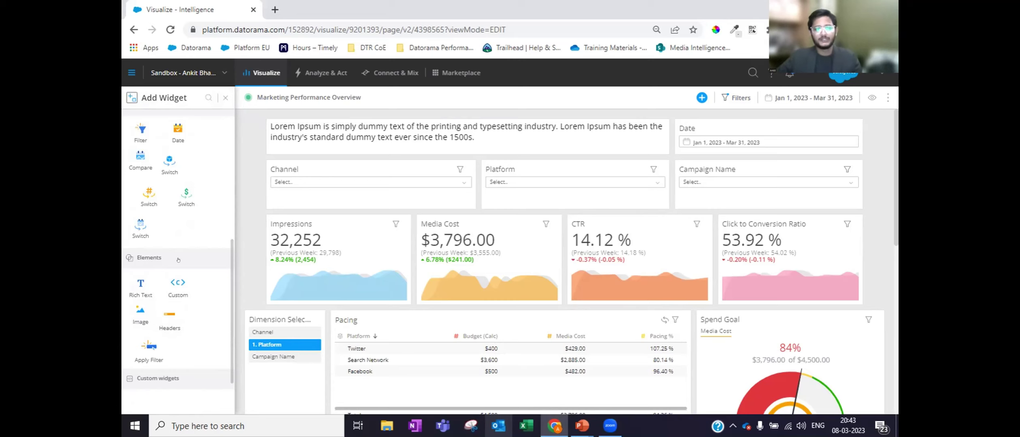
pyautogui.scroll(5, 174, 336)
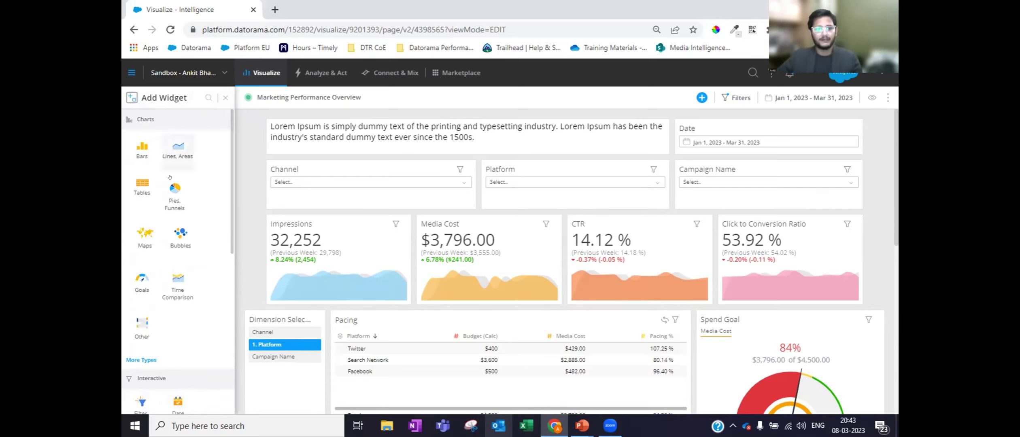
pyautogui.scroll(-1, 171, 165)
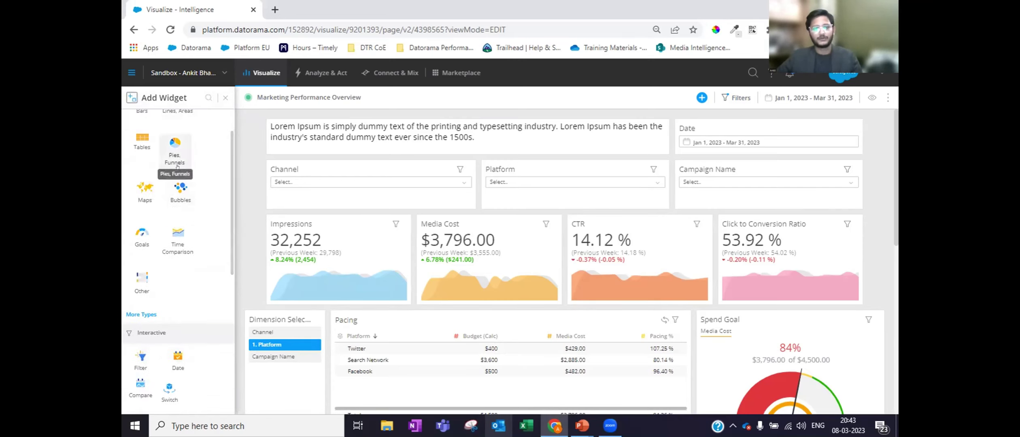
# Select the Lorem Ipsum text widget above the Channel filter and open its content in the rich text editor
pyautogui.click(390, 121)
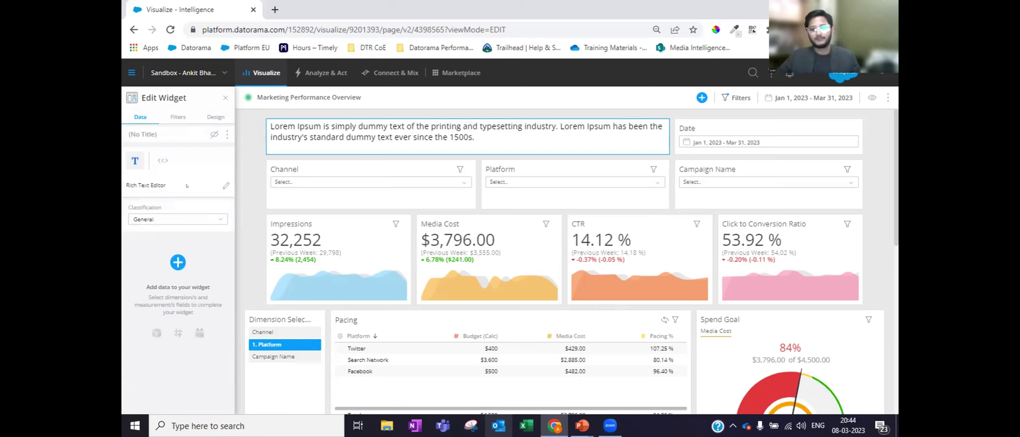
pyautogui.scroll(-1, 251, 231)
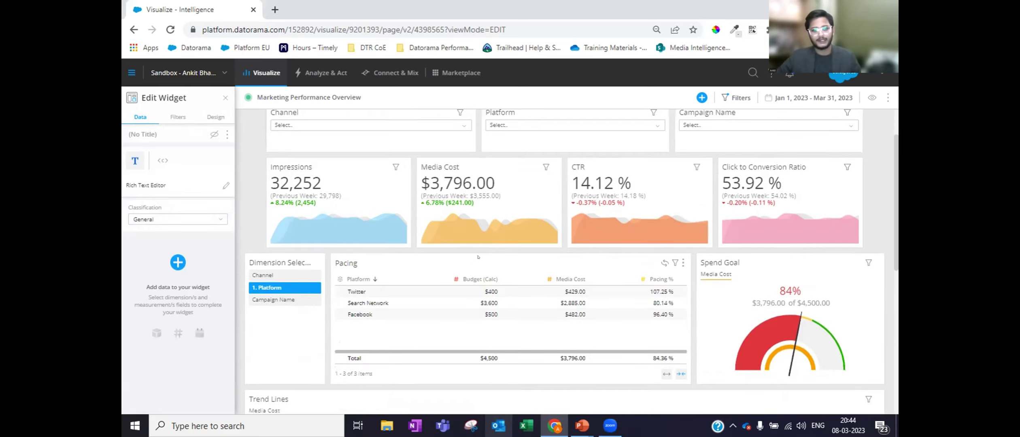
pyautogui.scroll(1, 251, 231)
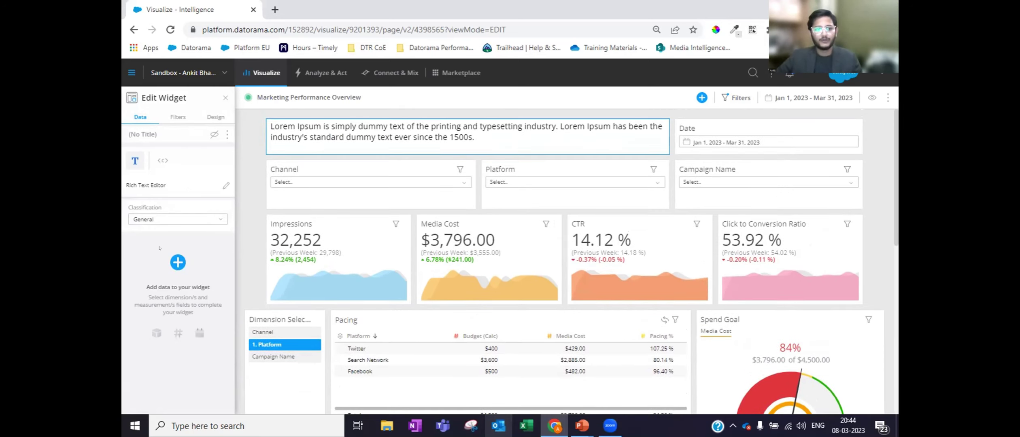
pyautogui.click(226, 185)
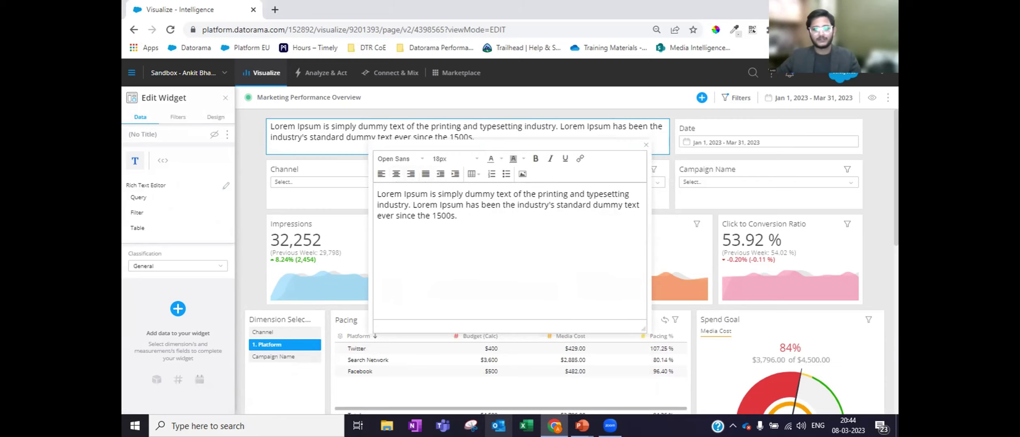
# Close the Lorem Ipsum text editor and add a new Rich Text widget to the page
pyautogui.click(646, 145)
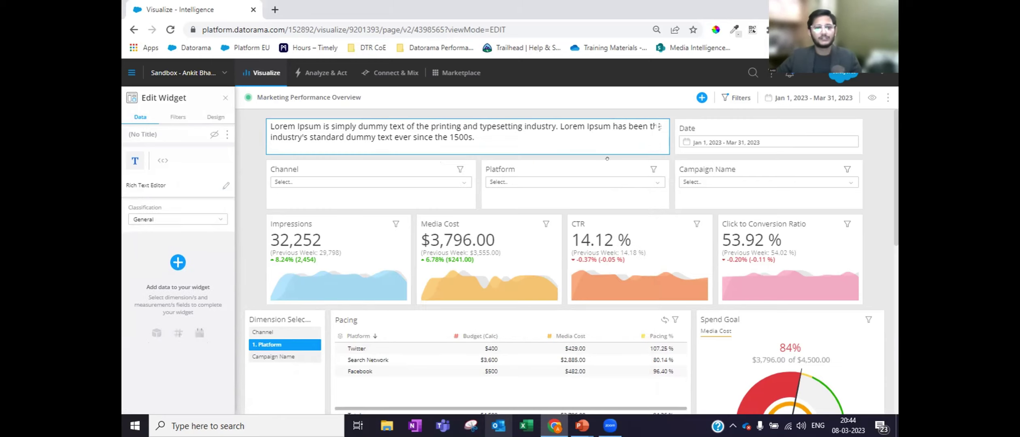
pyautogui.scroll(-1, 608, 176)
pyautogui.scroll(1, 608, 177)
pyautogui.click(702, 98)
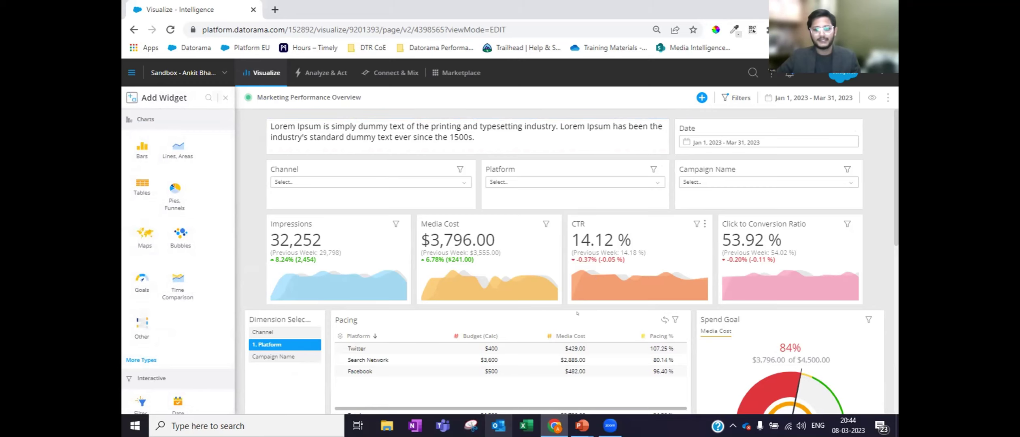
pyautogui.scroll(-8, 143, 248)
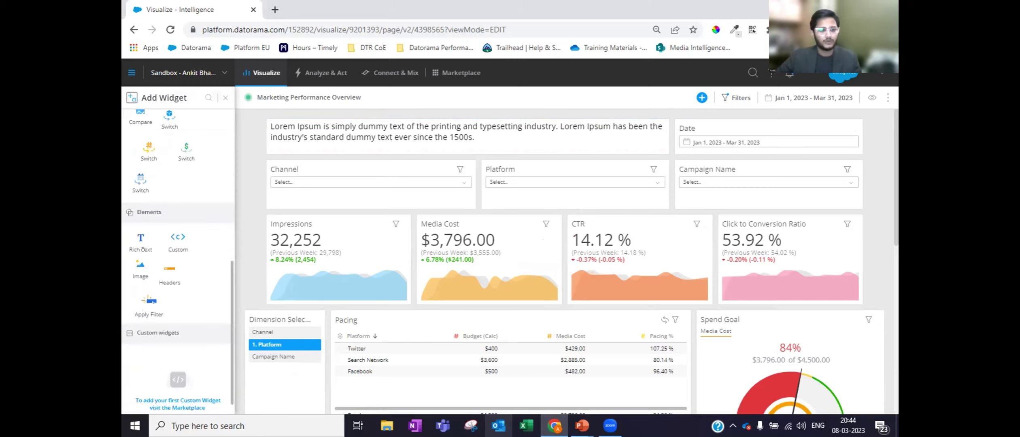
pyautogui.click(141, 241)
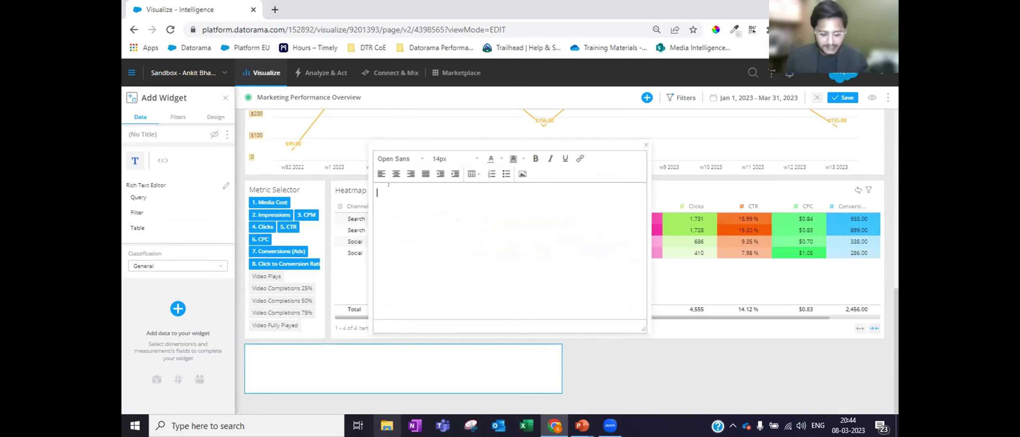
# Write "Campaign XYZ is the top performer with abc Impressions" in the new text widget and close its editor
pyautogui.write('Campaign X')
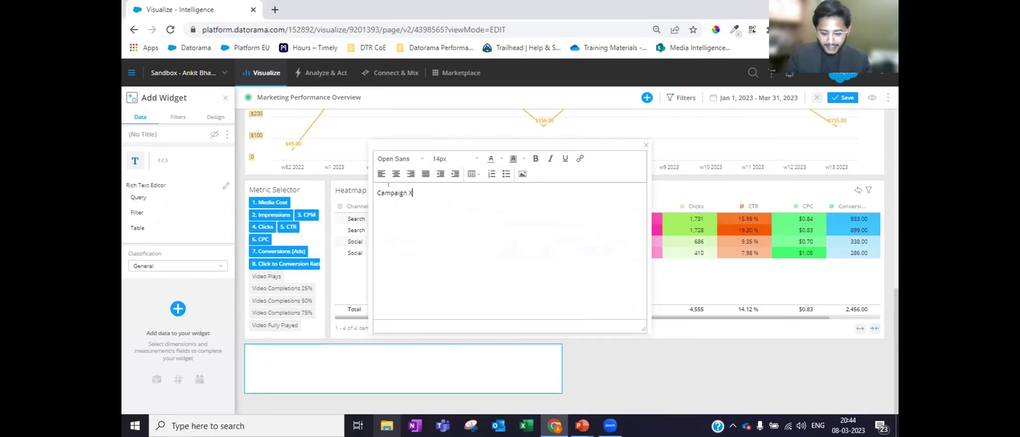
pyautogui.write('YZ is the top ')
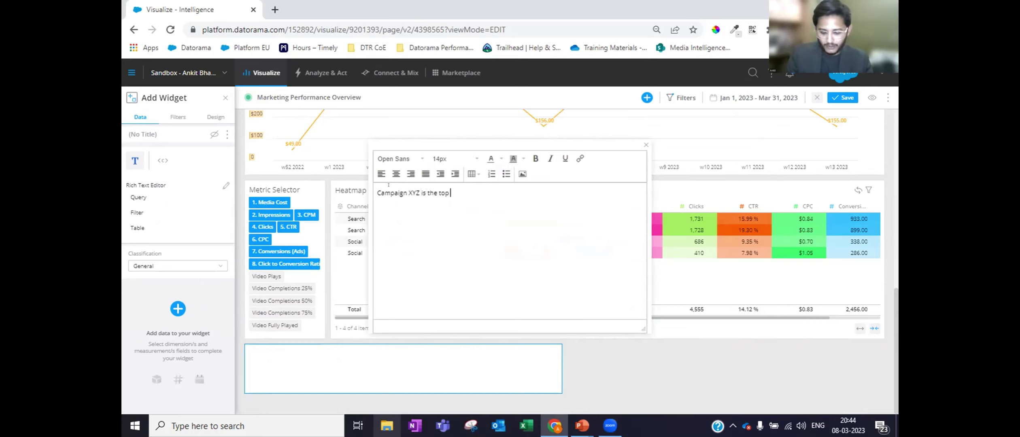
pyautogui.write('performer')
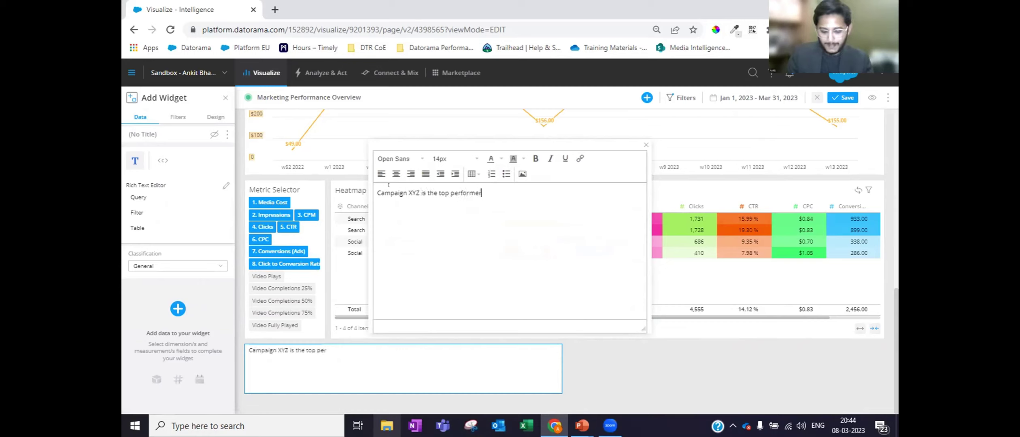
pyautogui.write(' with abc')
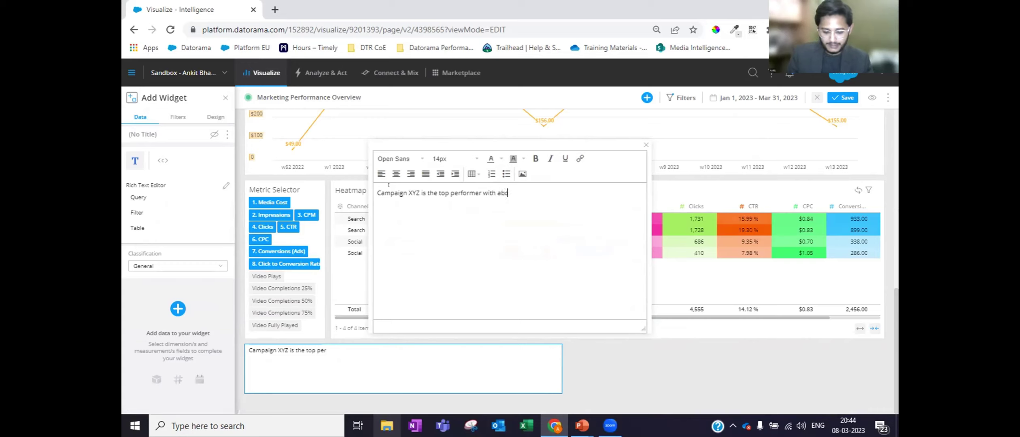
pyautogui.write(' Impressions')
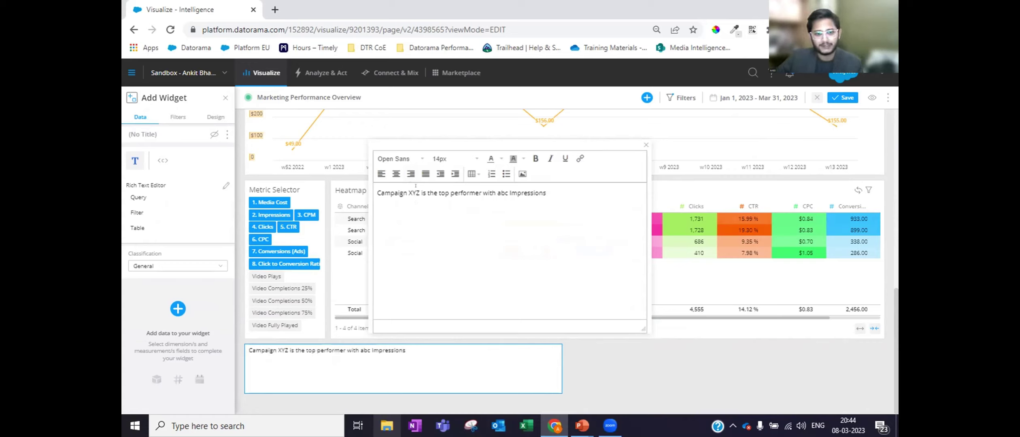
pyautogui.moveTo(377, 193); pyautogui.dragTo(420, 193)
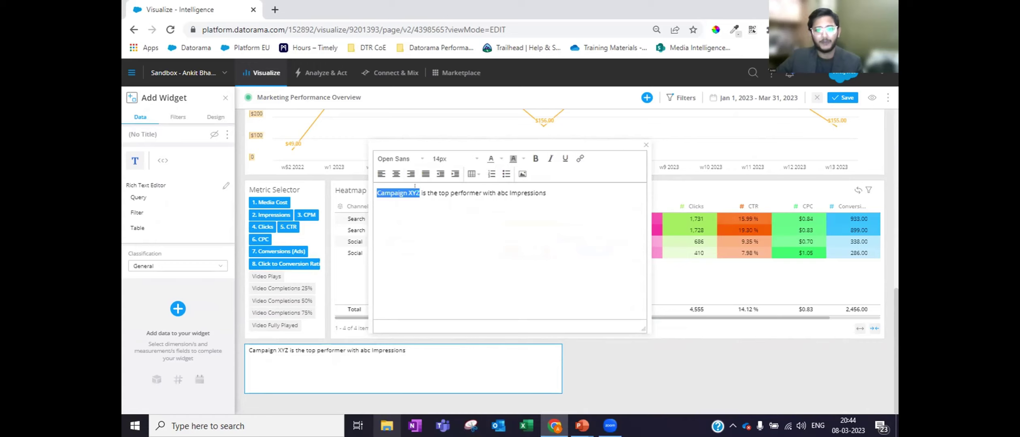
pyautogui.click(497, 188)
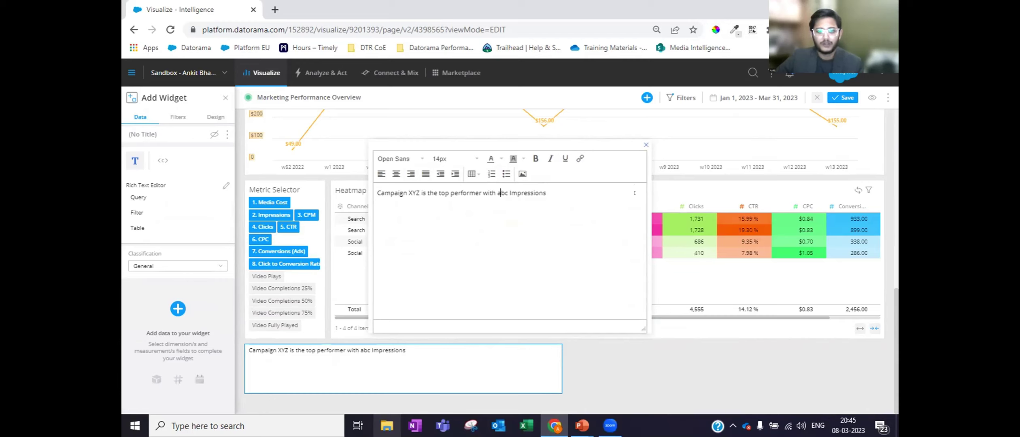
pyautogui.click(646, 145)
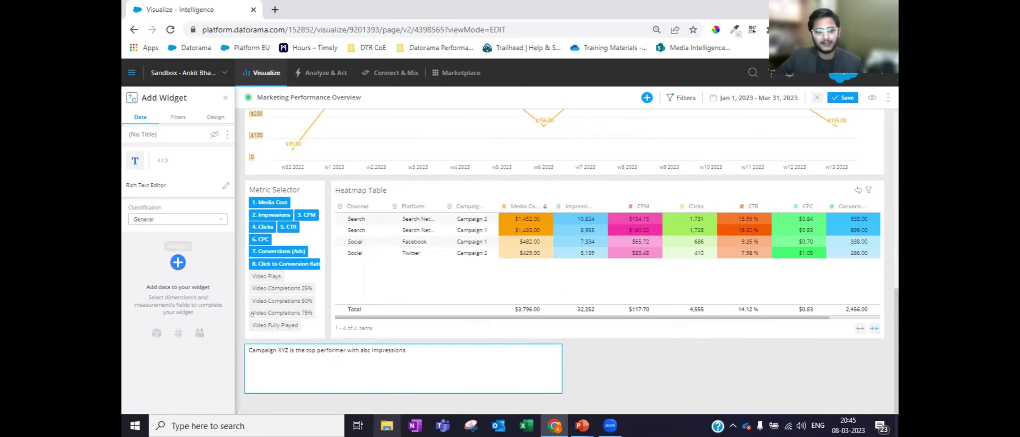
# Add the Campaign Name dimension and the Impressions measurement to the new text widget's data
pyautogui.click(178, 264)
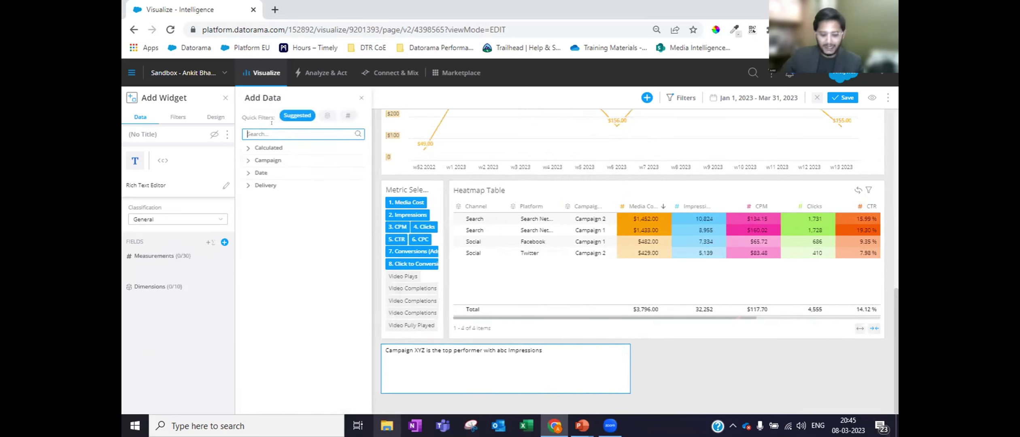
pyautogui.write('campaign')
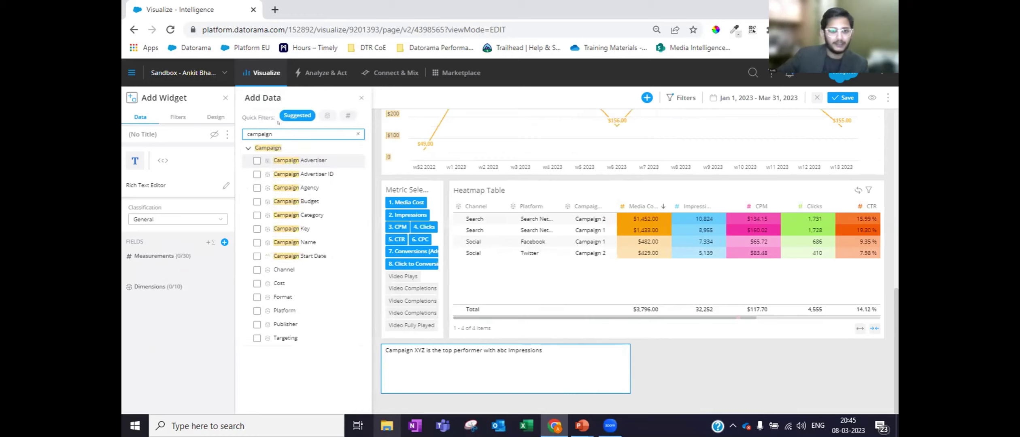
pyautogui.write(' n')
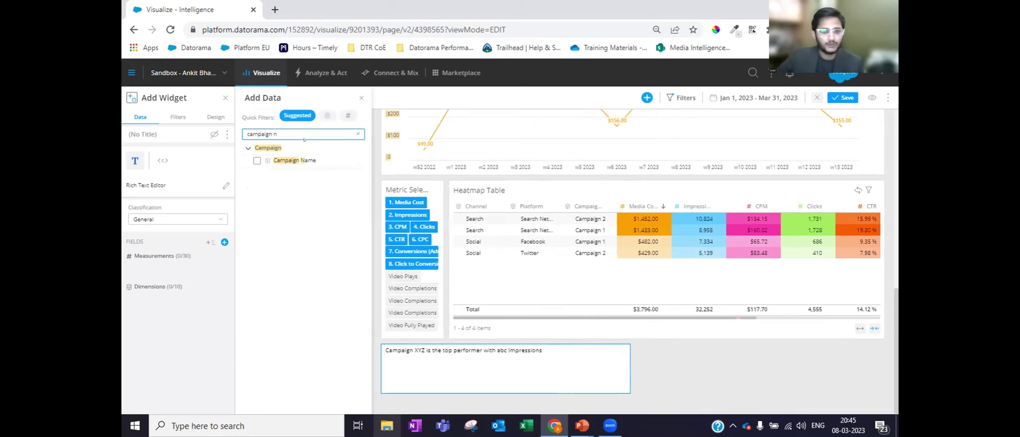
pyautogui.click(256, 160)
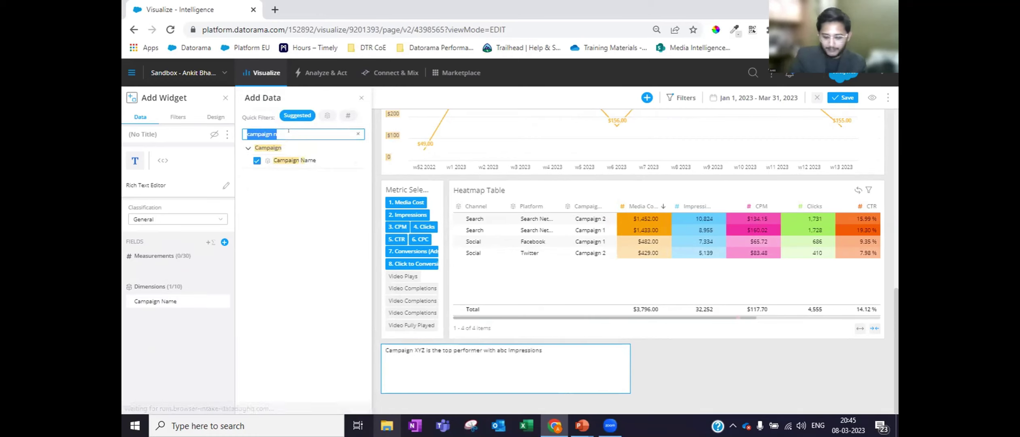
pyautogui.write('impressio')
pyautogui.click(257, 161)
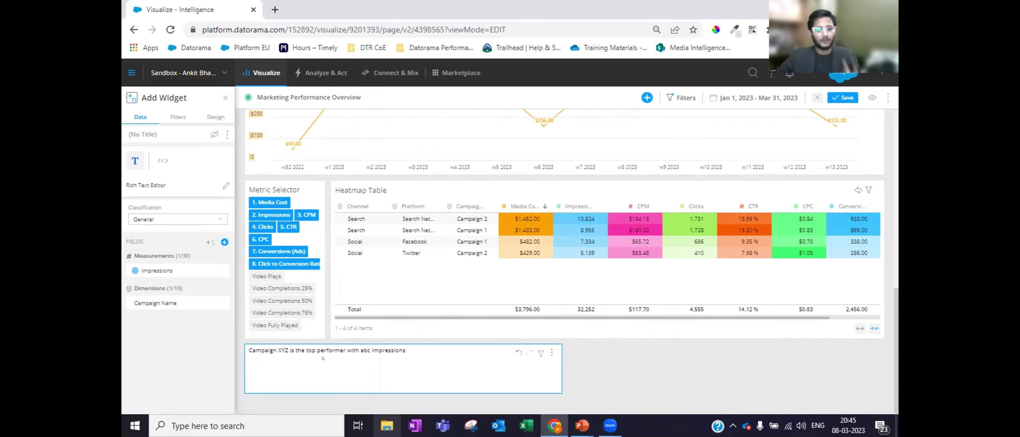
# Limit the new text widget's data to the top 1 by Impressions in descending order and save the sorting
pyautogui.click(207, 115)
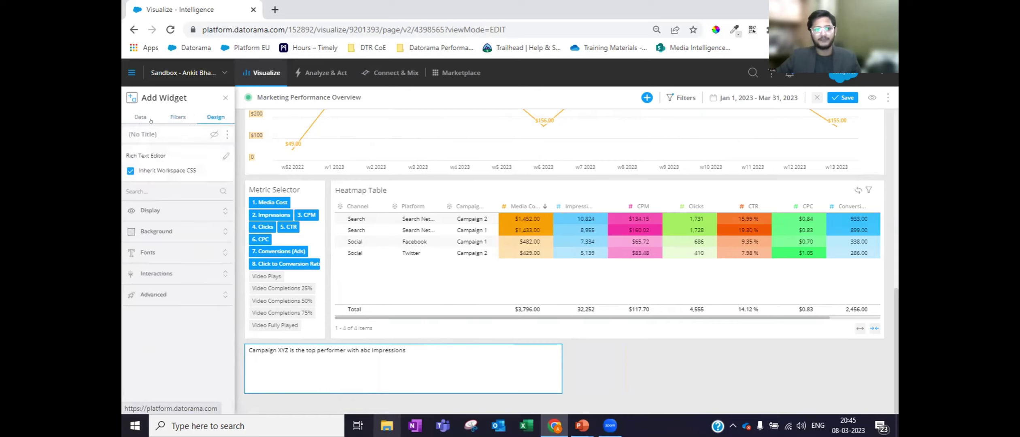
pyautogui.click(180, 118)
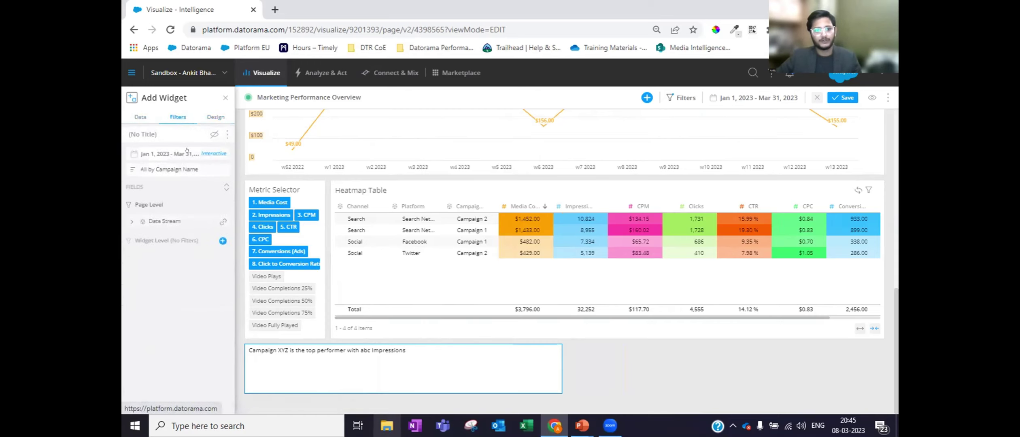
pyautogui.click(215, 117)
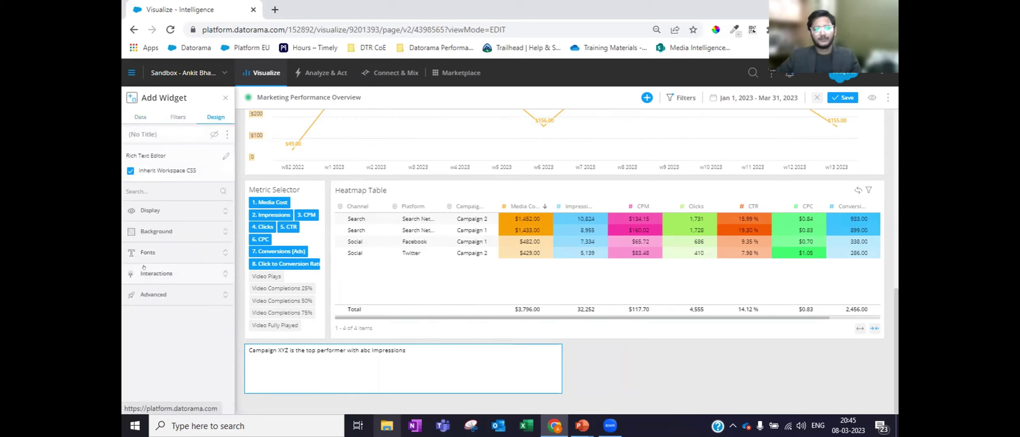
pyautogui.click(178, 117)
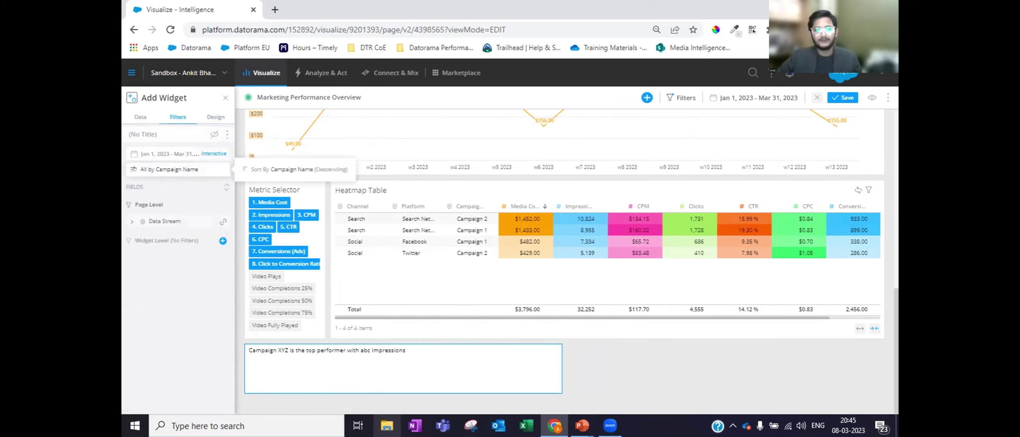
pyautogui.click(143, 169)
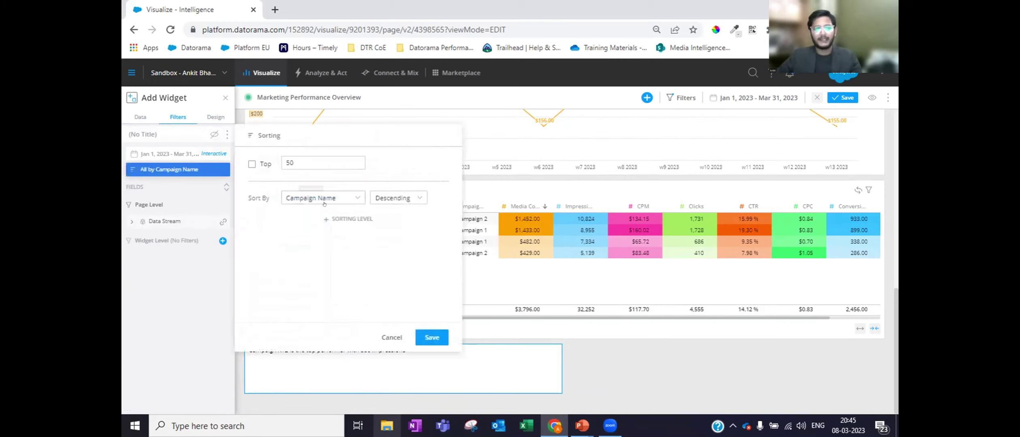
pyautogui.click(289, 162)
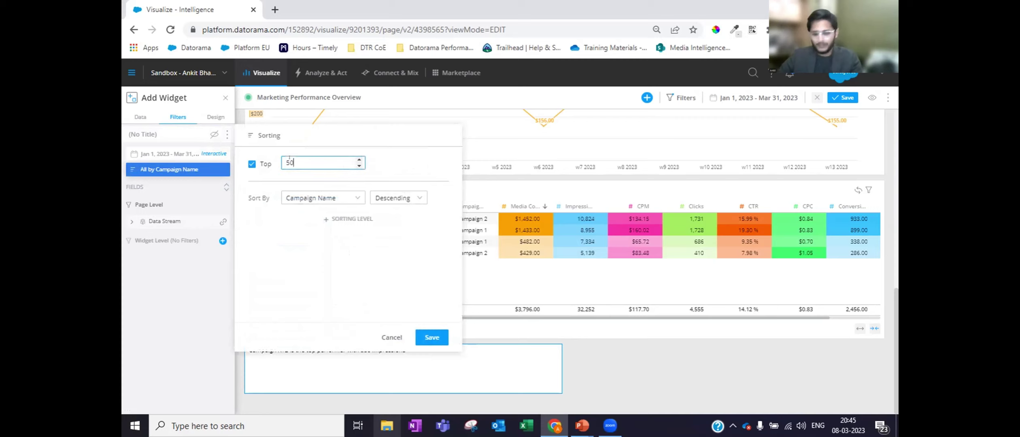
pyautogui.press('BackSpace')
pyautogui.press('BackSpace')
pyautogui.write('1')
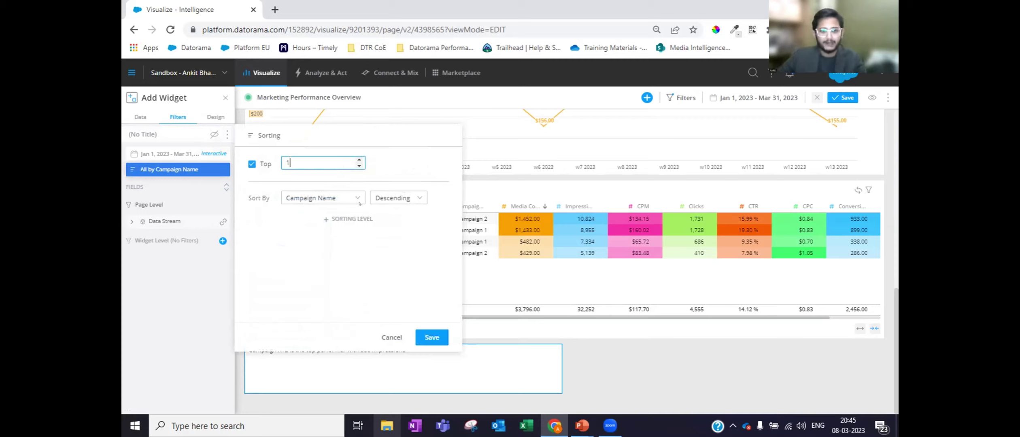
pyautogui.click(316, 198)
pyautogui.click(306, 212)
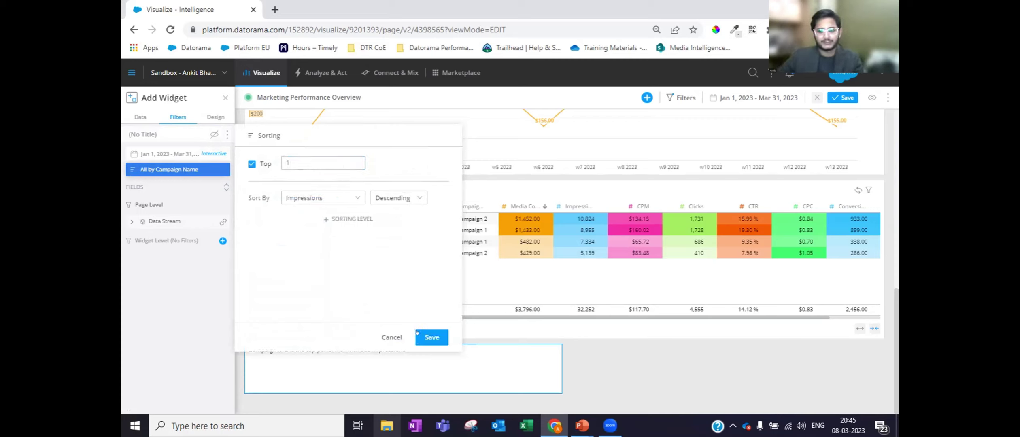
pyautogui.click(430, 338)
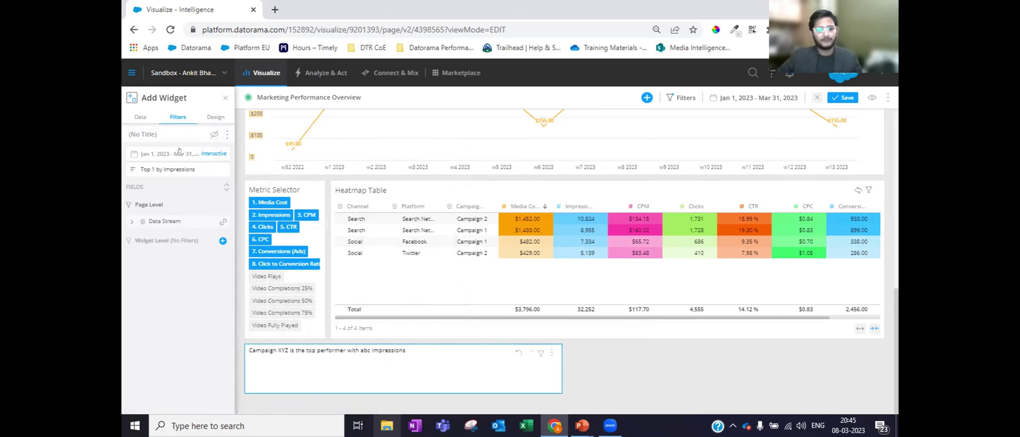
# Reopen the new widget's text for editing and review the descriptions of the Query, Filter and Table functions
pyautogui.click(141, 116)
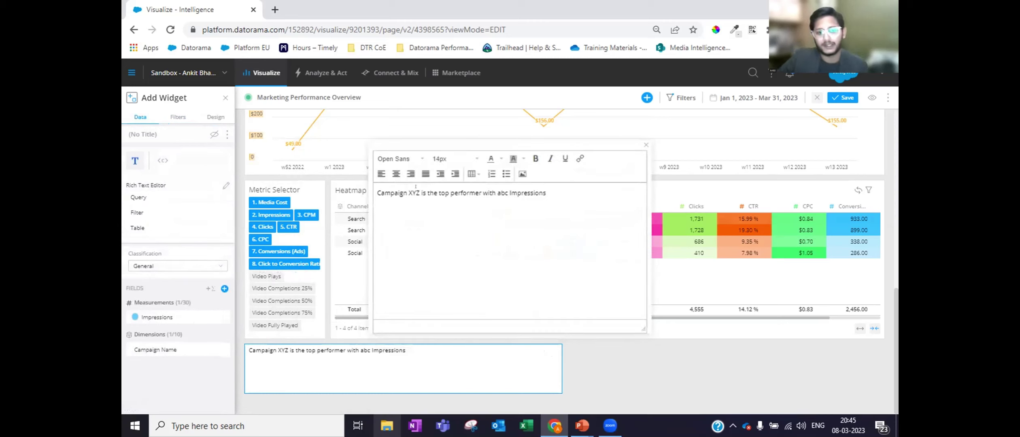
pyautogui.click(136, 212)
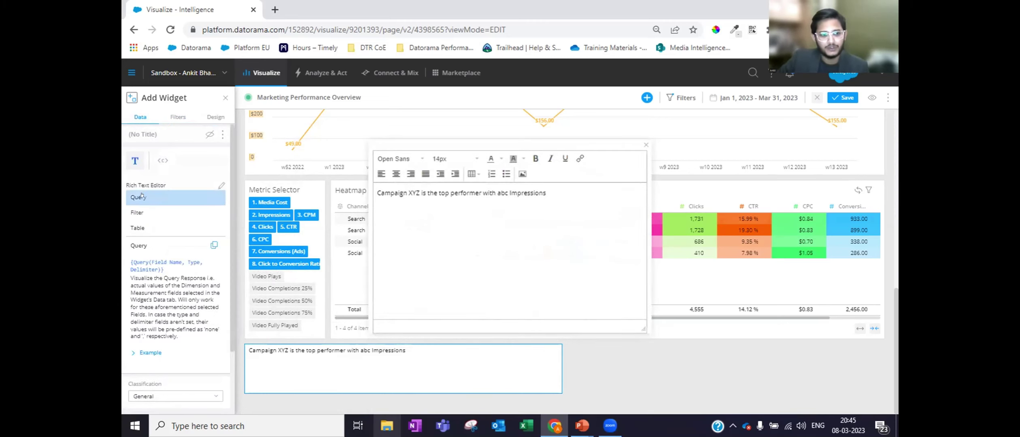
pyautogui.click(140, 197)
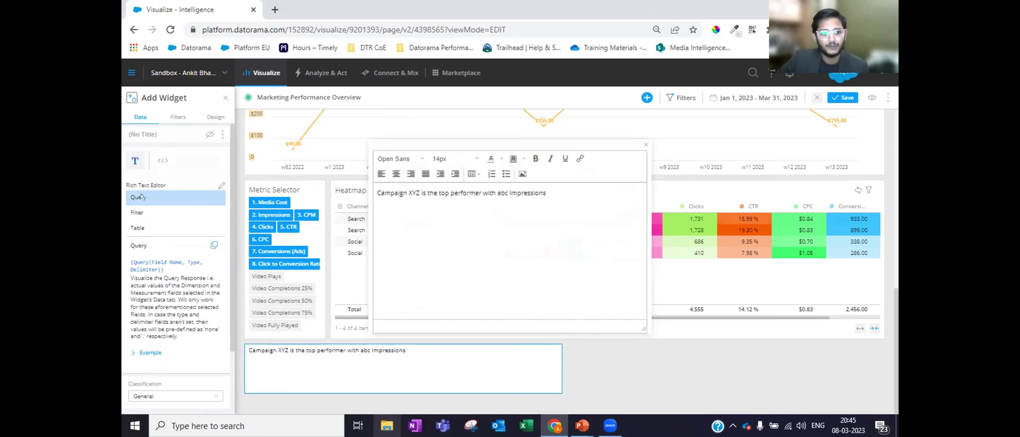
pyautogui.click(137, 212)
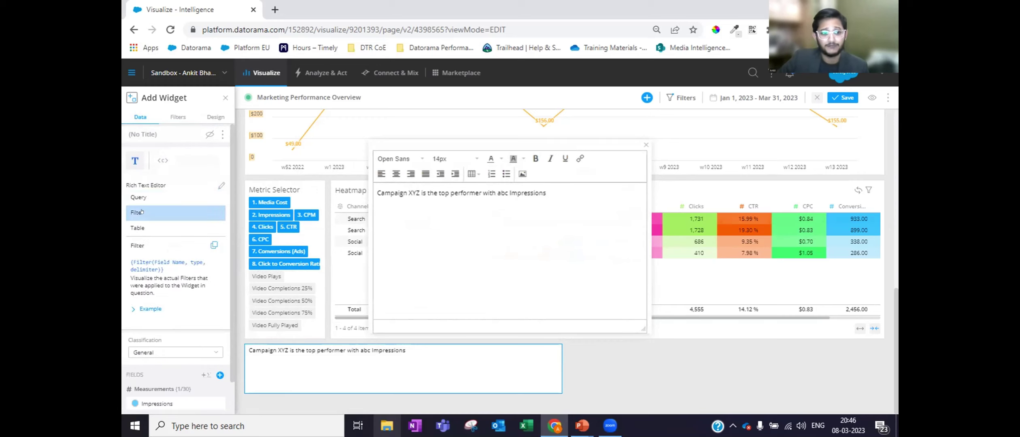
pyautogui.click(139, 228)
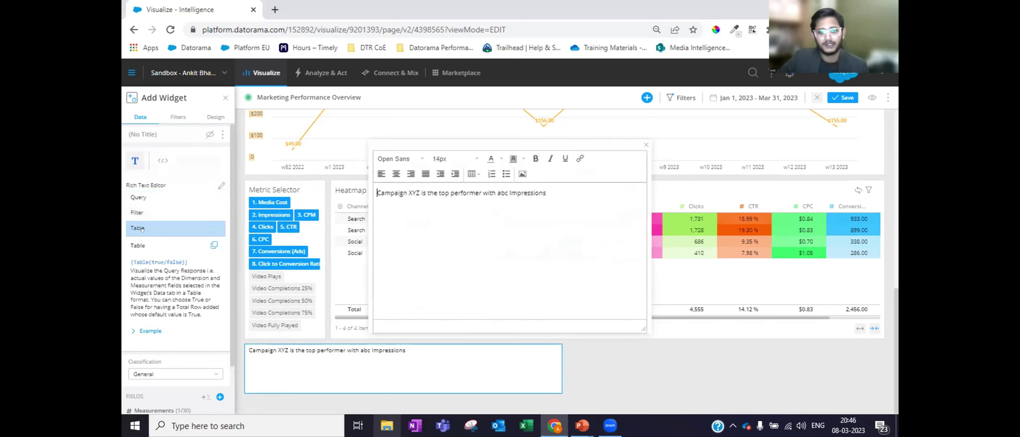
# Replace "Campaign XYZ" in the widget text with the copied Query function template
pyautogui.click(133, 197)
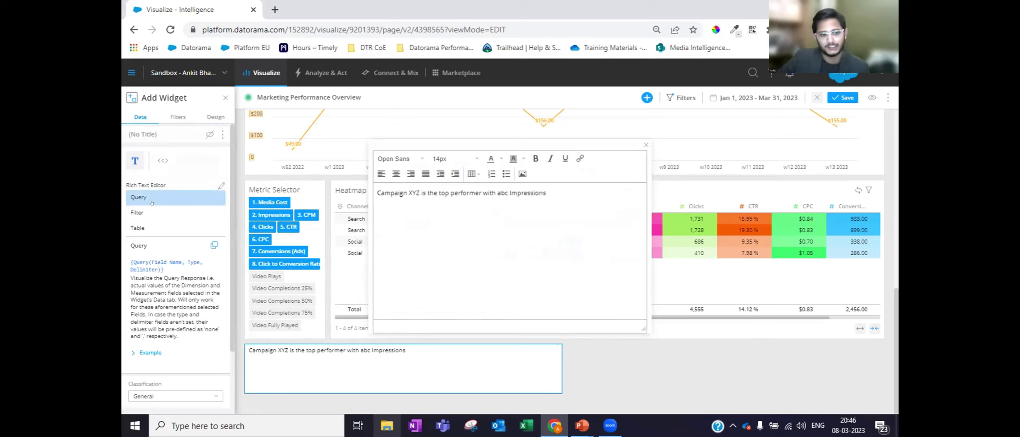
pyautogui.click(214, 245)
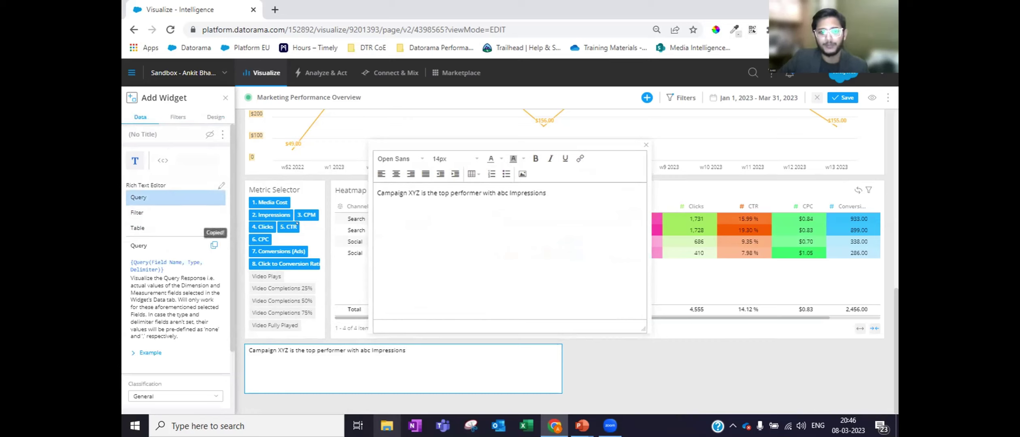
pyautogui.moveTo(420, 193); pyautogui.dragTo(377, 194)
pyautogui.hotkey('ctrl', 'v')
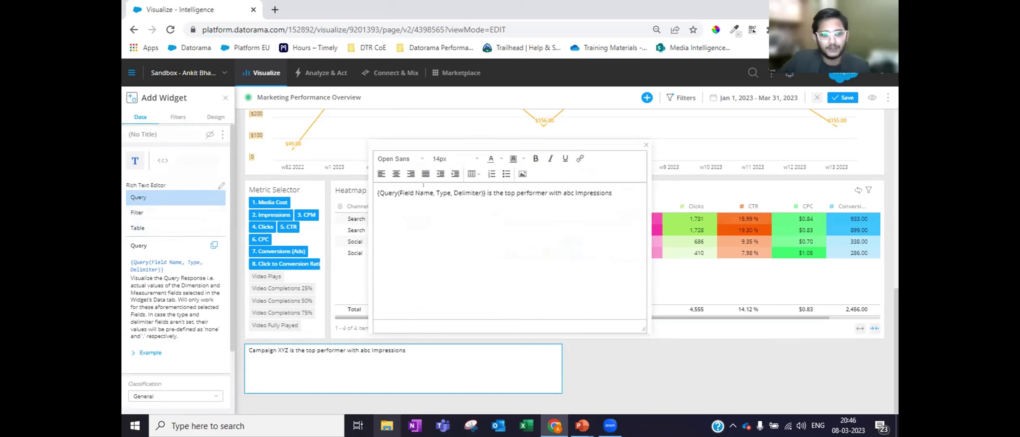
# Fill in the Query function's arguments so it reads {Query(Campaign Name, none, _)}
pyautogui.doubleClick(407, 193)
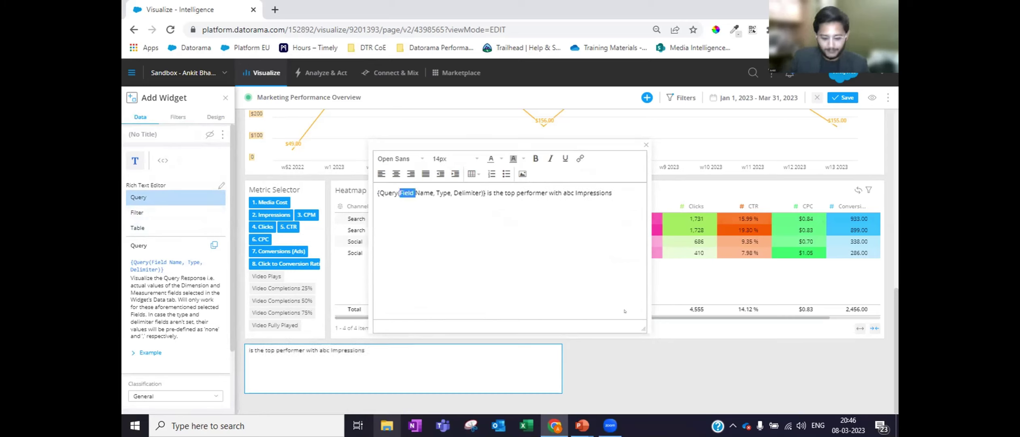
pyautogui.write('Campaign')
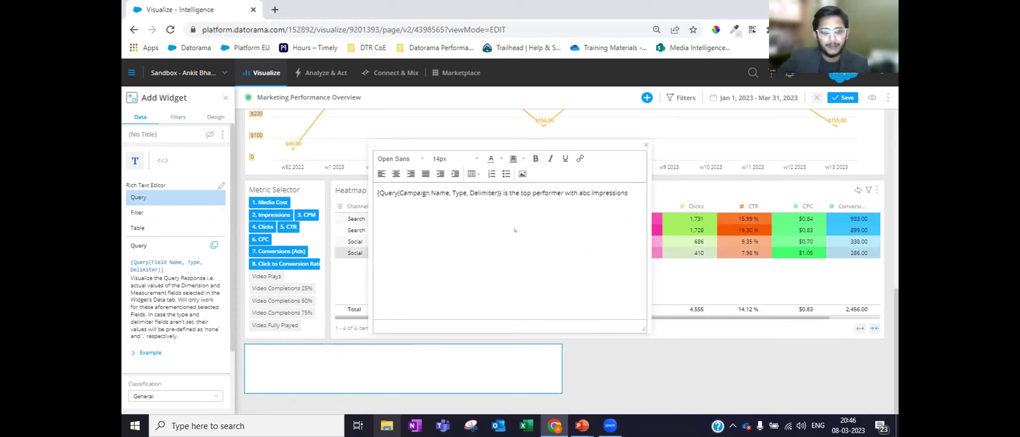
pyautogui.doubleClick(460, 193)
pyautogui.press('BackSpace')
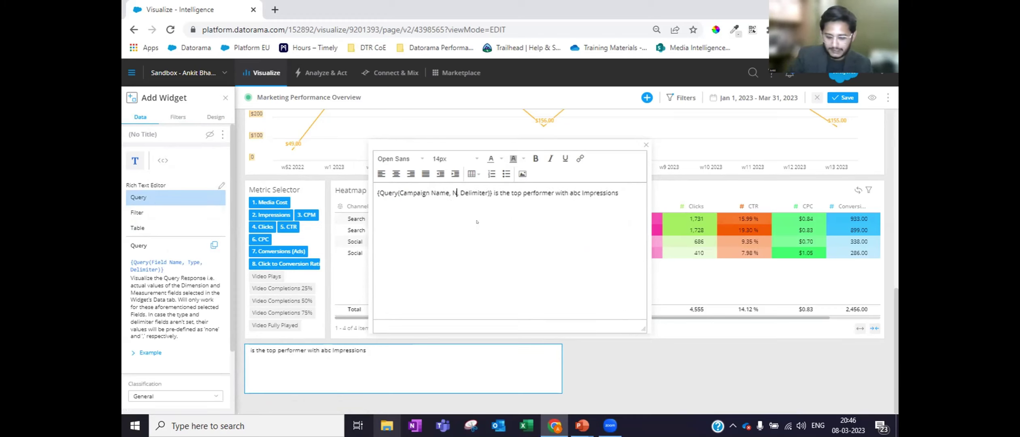
pyautogui.write('none')
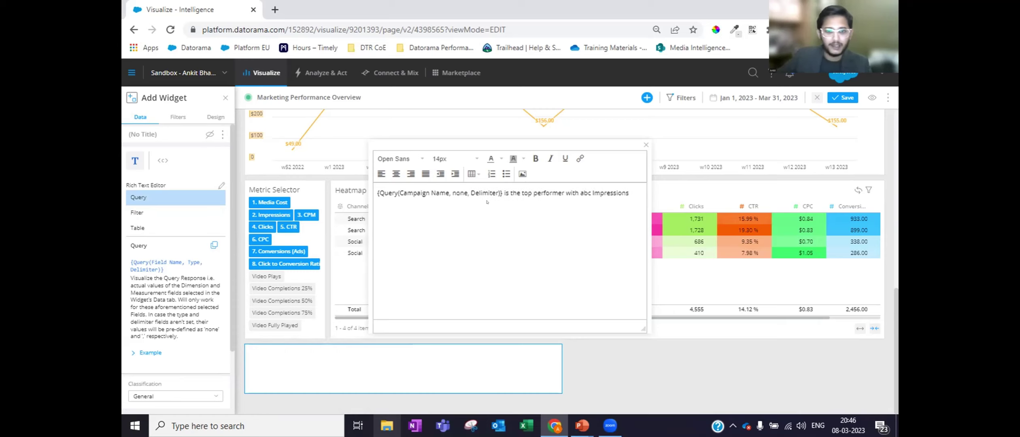
pyautogui.doubleClick(485, 193)
pyautogui.write('_')
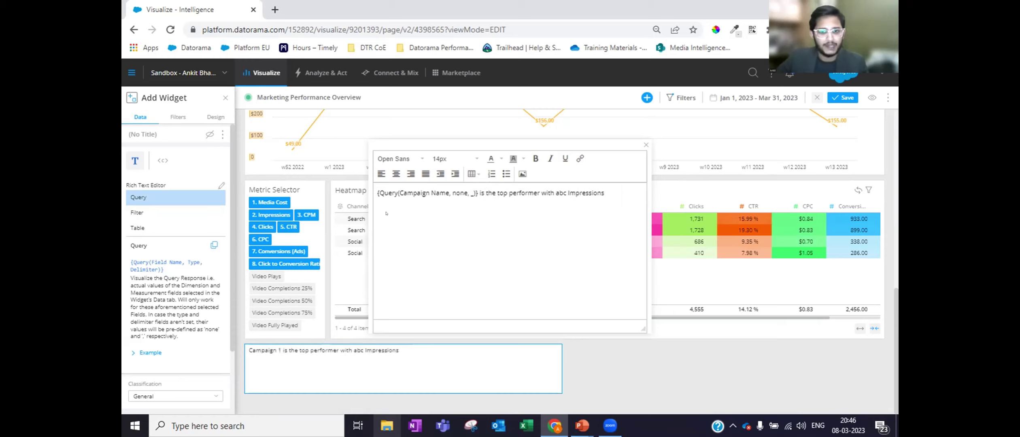
# Replace "abc" in the widget text with the function {Query(Impressions, none, _)}
pyautogui.doubleClick(561, 193)
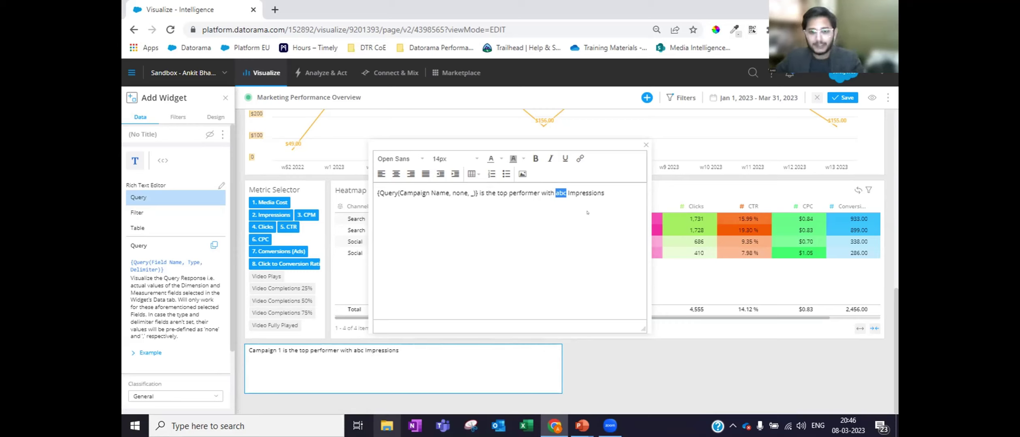
pyautogui.hotkey('ctrl', 'v')
pyautogui.moveTo(614, 191); pyautogui.dragTo(577, 189)
pyautogui.write('Impression')
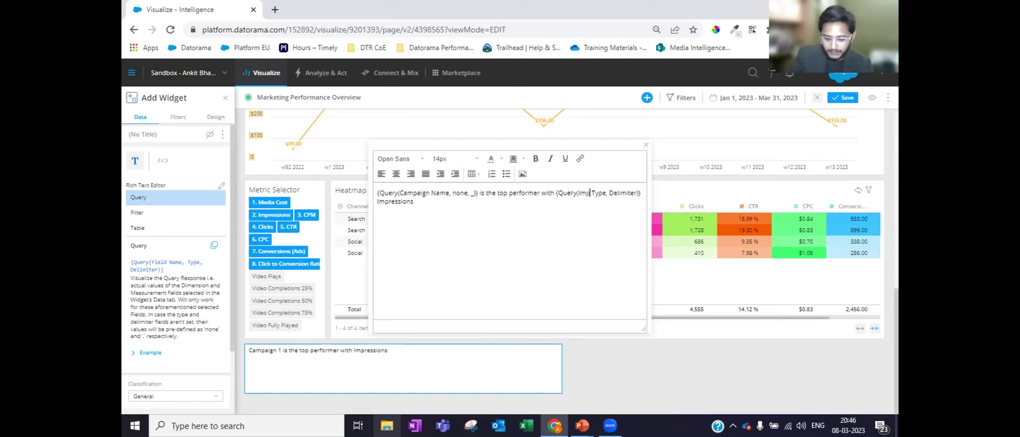
pyautogui.write('s')
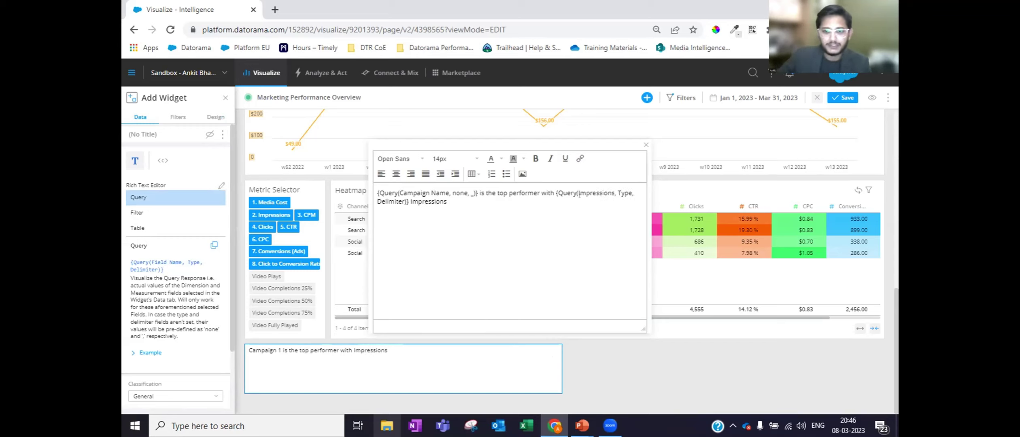
pyautogui.doubleClick(623, 192)
pyautogui.write('none')
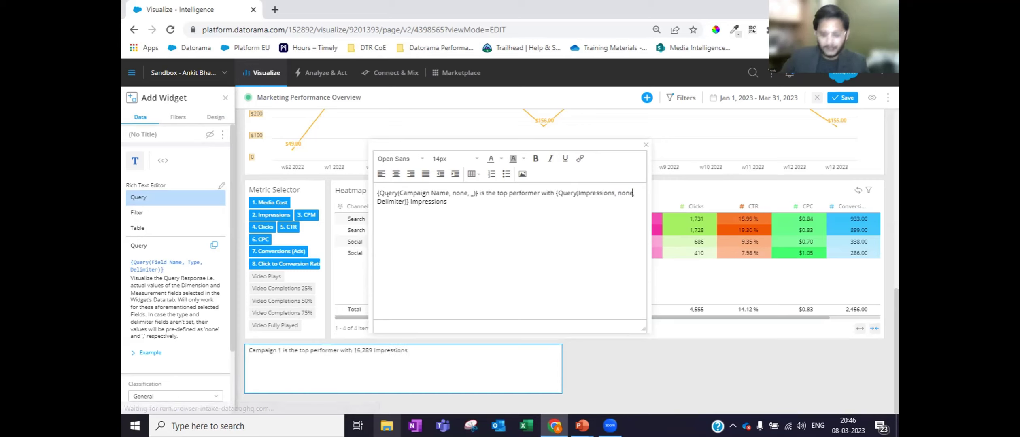
pyautogui.doubleClick(381, 201)
pyautogui.write('_')
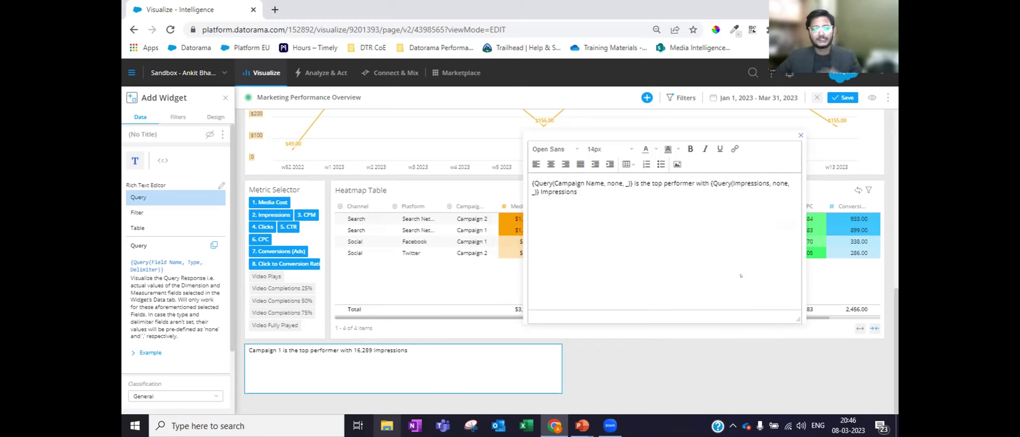
# Close the rich text editor and delete the new text widget from the page
pyautogui.click(515, 369)
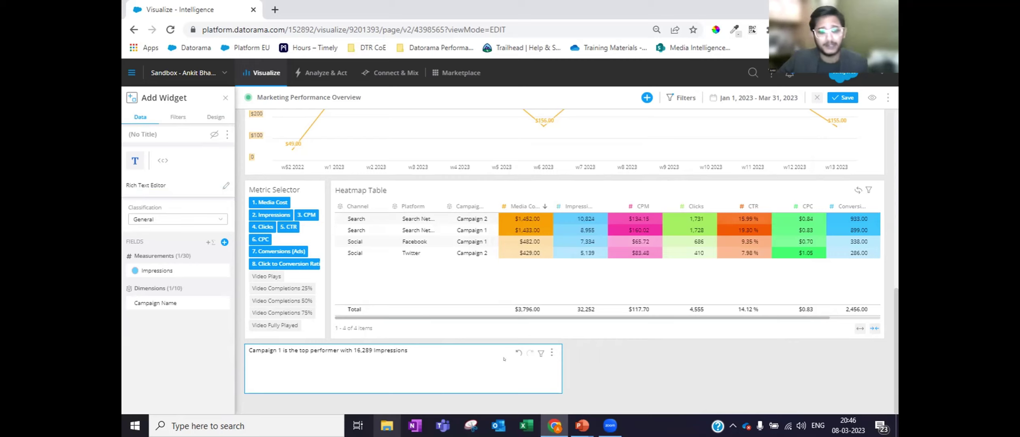
pyautogui.click(552, 352)
pyautogui.click(505, 341)
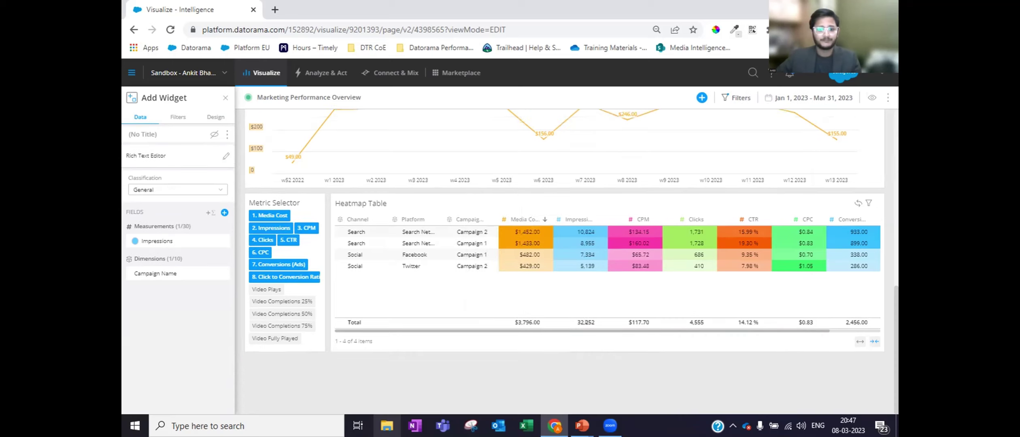
# Search the widget library for "fil" and add an interactive Filter widget to the page
pyautogui.scroll(3, 879, 165)
pyautogui.scroll(5, 880, 166)
pyautogui.scroll(2, 879, 166)
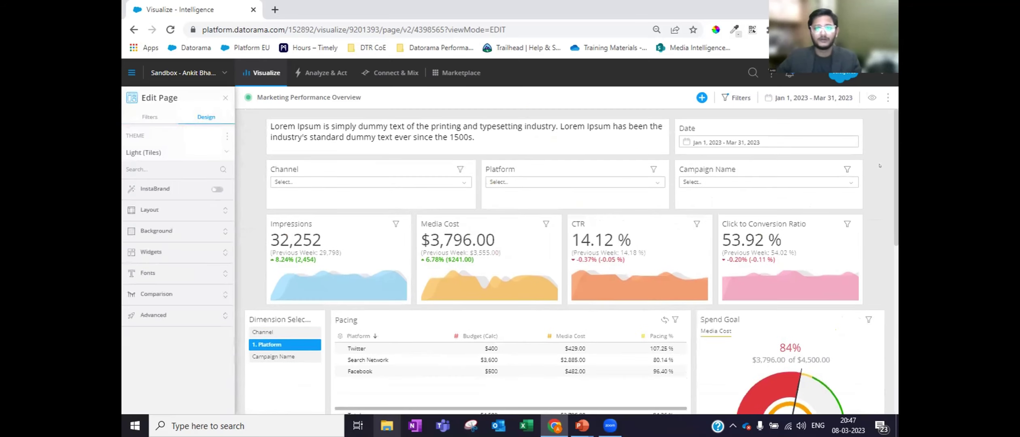
pyautogui.click(379, 159)
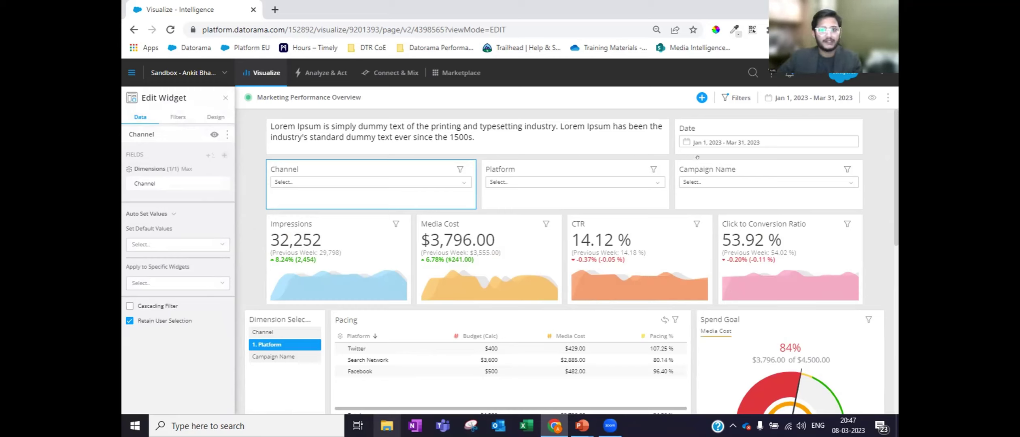
pyautogui.click(701, 97)
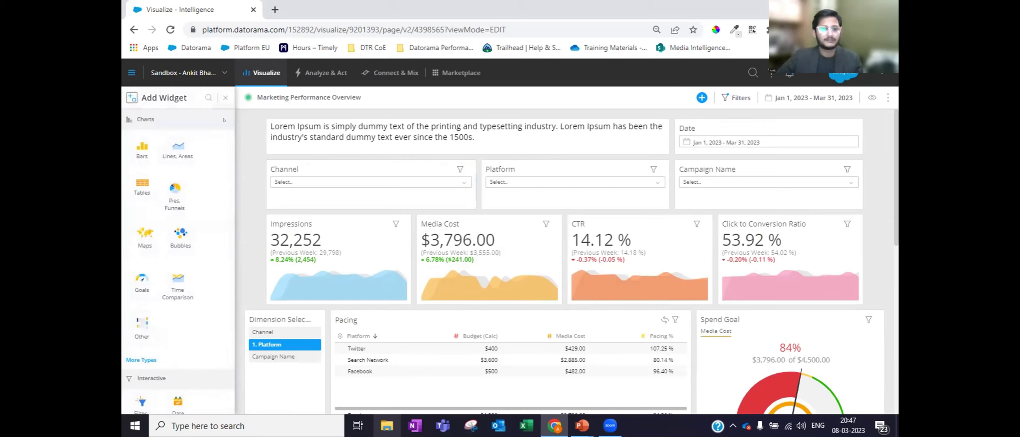
pyautogui.click(209, 98)
pyautogui.write('fil')
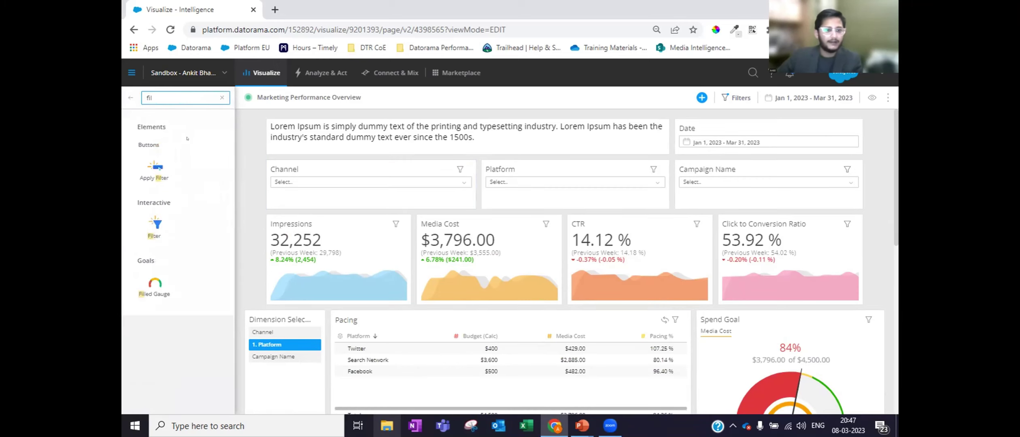
pyautogui.click(154, 226)
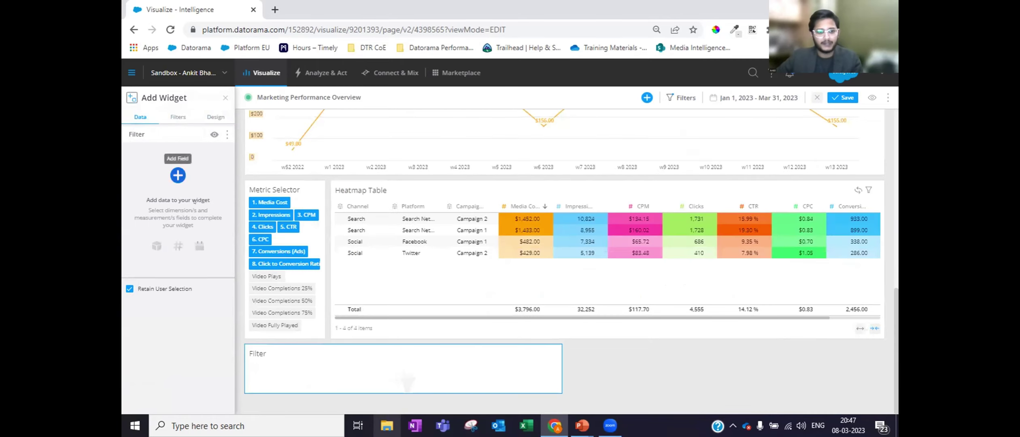
# Add the Channel dimension to the new filter widget and open its list of selectable values
pyautogui.click(178, 176)
pyautogui.write('channe')
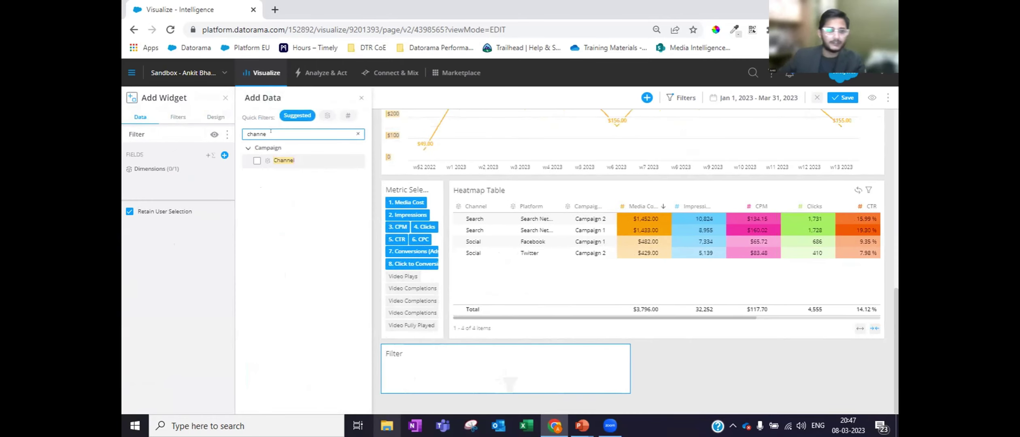
pyautogui.click(299, 165)
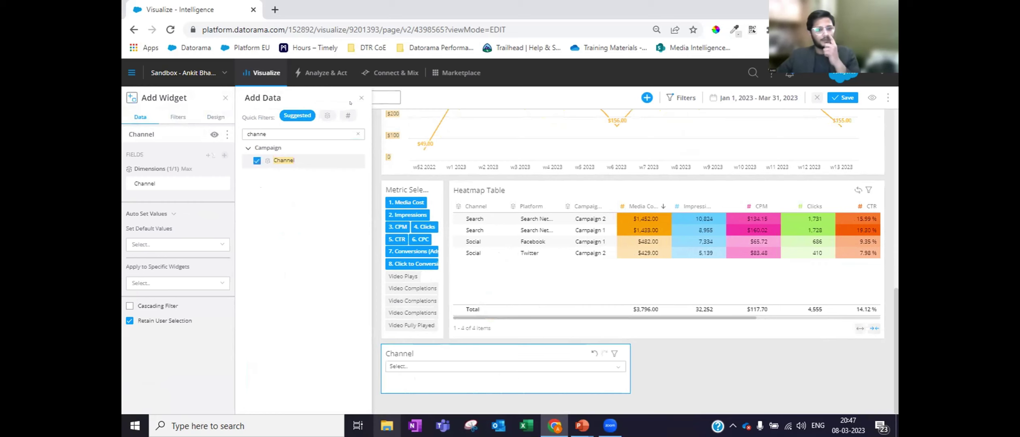
pyautogui.click(362, 98)
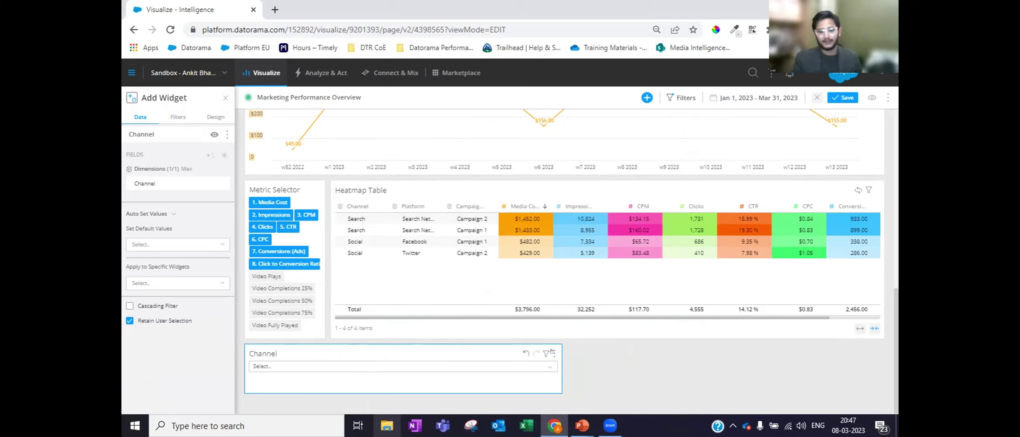
pyautogui.click(480, 366)
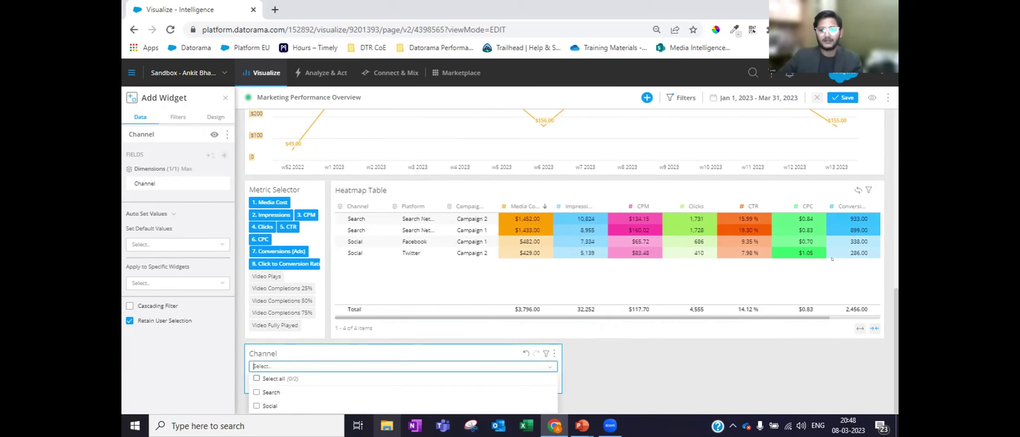
# Remove the existing dimension from the Campaign Name filter widget near the page's upper edge
pyautogui.scroll(10, 750, 158)
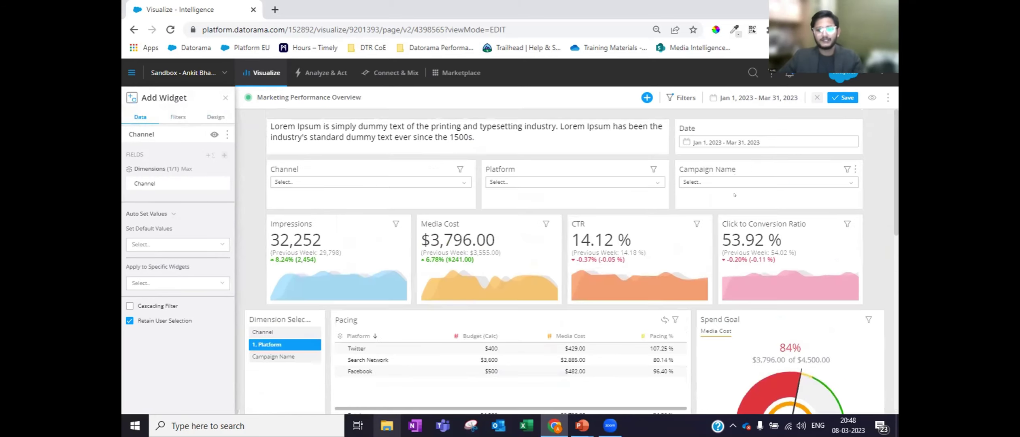
pyautogui.click(737, 167)
pyautogui.click(216, 185)
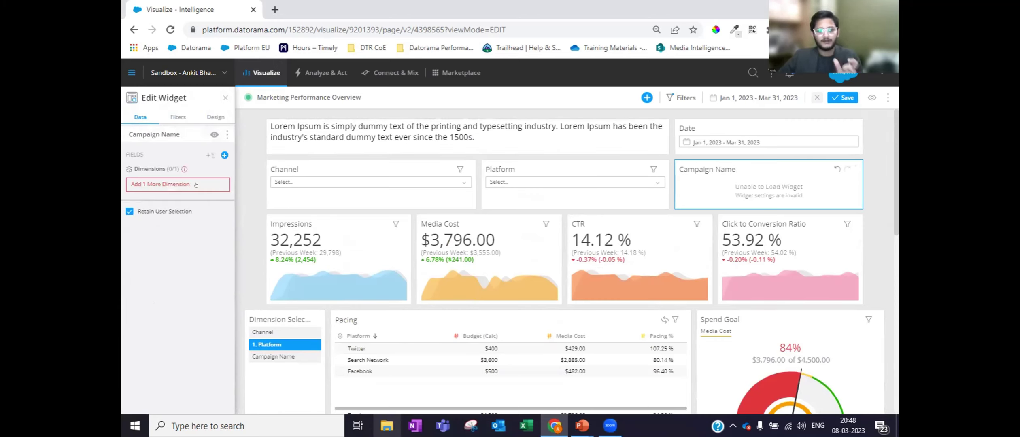
# Try a new calculated dimension with the expression Campaign Name and Impressions as its related measurement, and cancel it
pyautogui.click(210, 155)
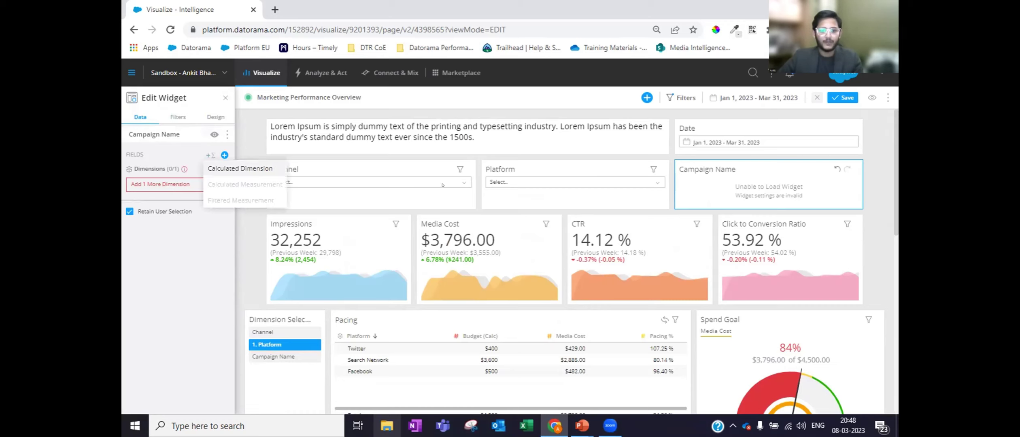
pyautogui.click(245, 166)
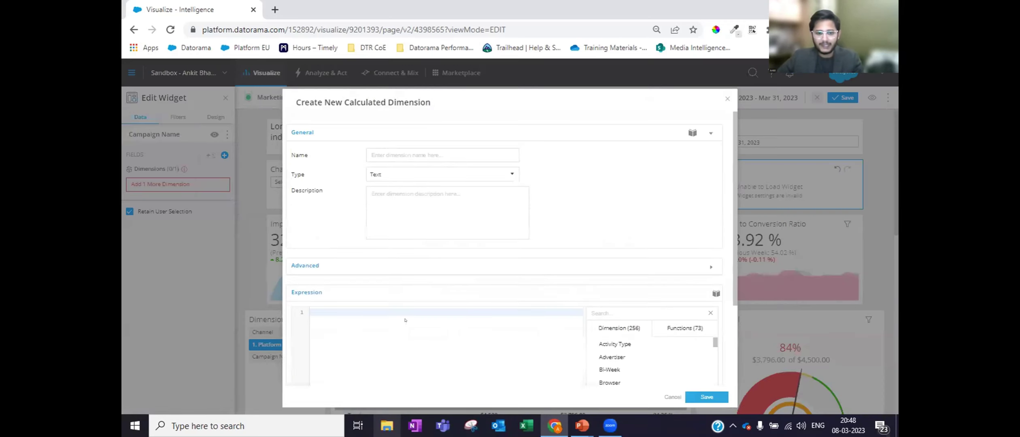
pyautogui.write('campaign na')
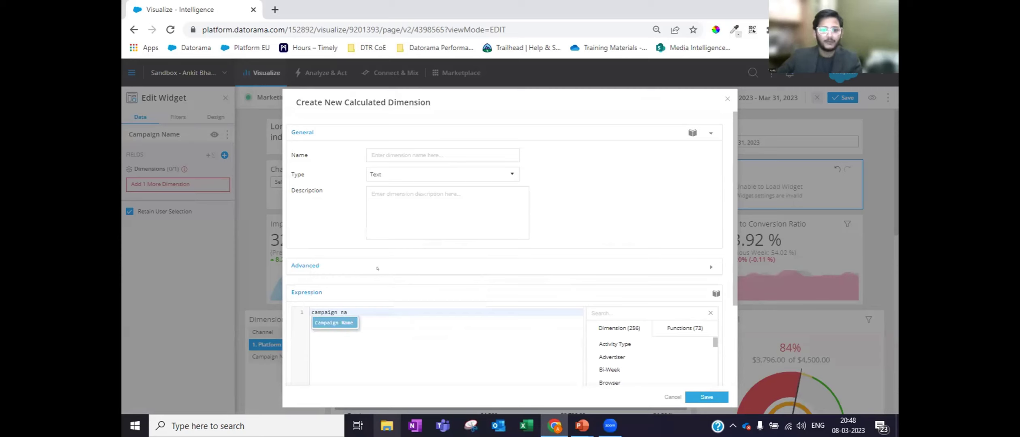
pyautogui.press('Return')
pyautogui.click(377, 268)
pyautogui.click(405, 289)
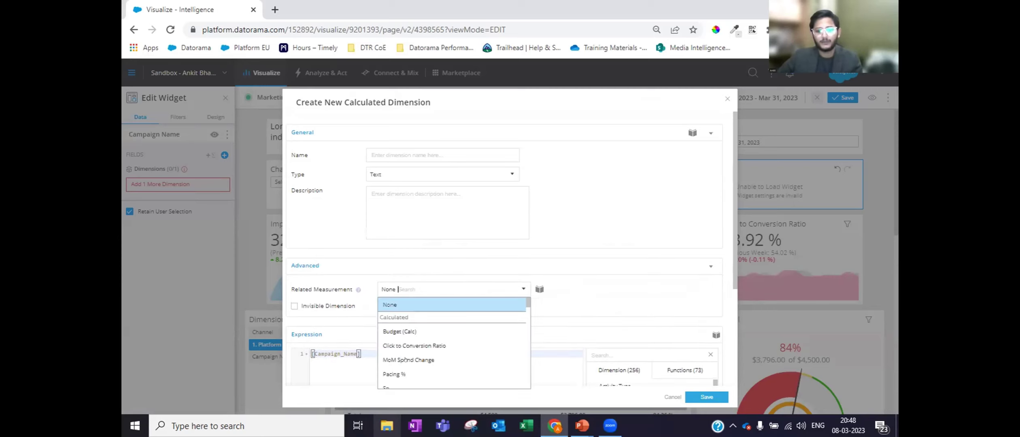
pyautogui.write('impre')
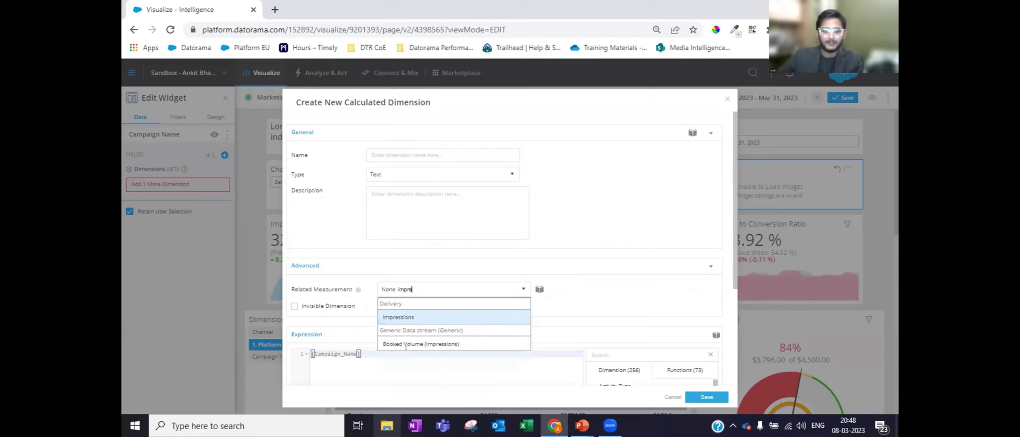
pyautogui.click(405, 316)
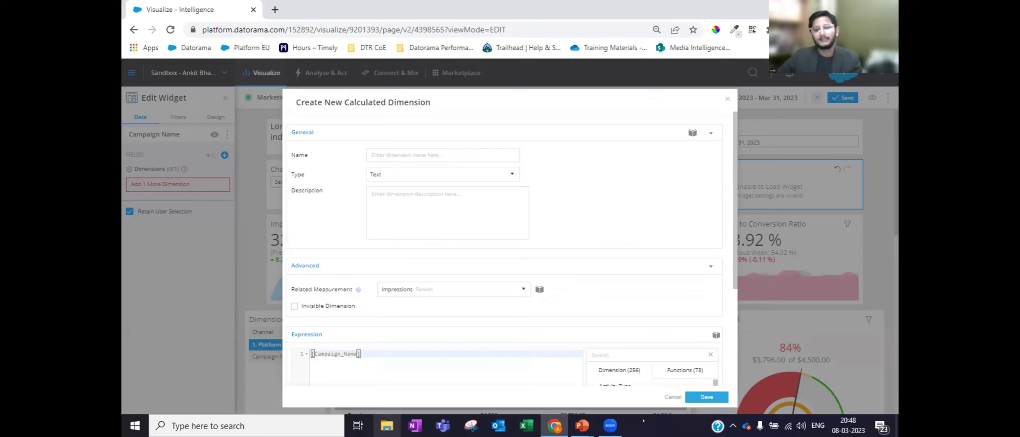
pyautogui.click(672, 397)
# Delete the newly added Channel filter widget below the Metric Selector and return to the start of the page
pyautogui.scroll(-10, 535, 358)
pyautogui.click(553, 352)
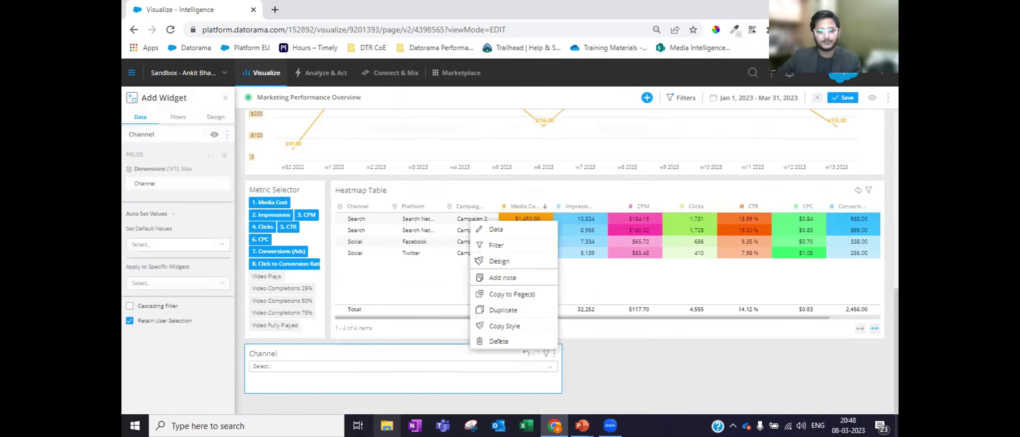
pyautogui.click(499, 341)
pyautogui.scroll(10, 733, 240)
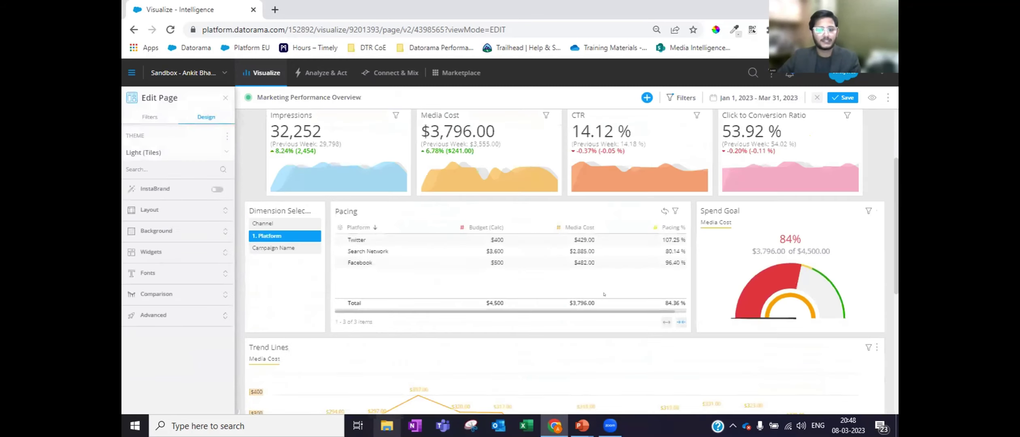
pyautogui.scroll(2, 733, 240)
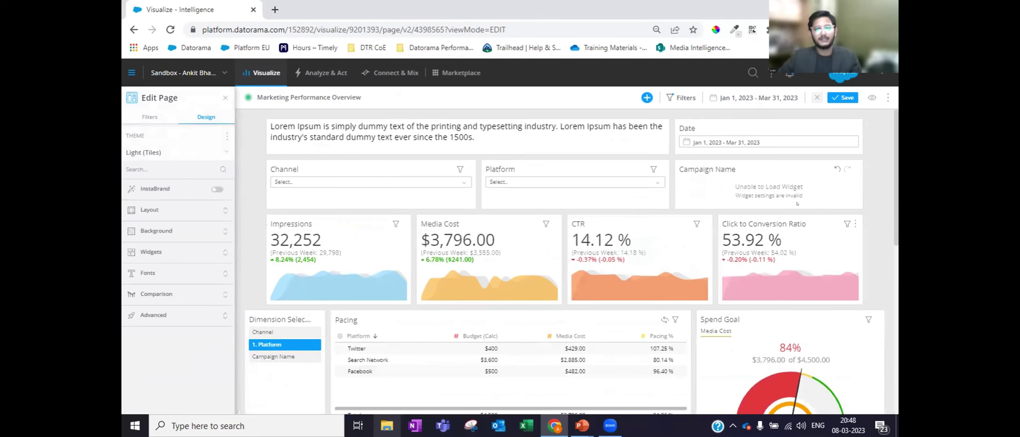
# Discard the unsaved page changes to restore the Campaign Name filter widget
pyautogui.click(817, 98)
pyautogui.click(571, 267)
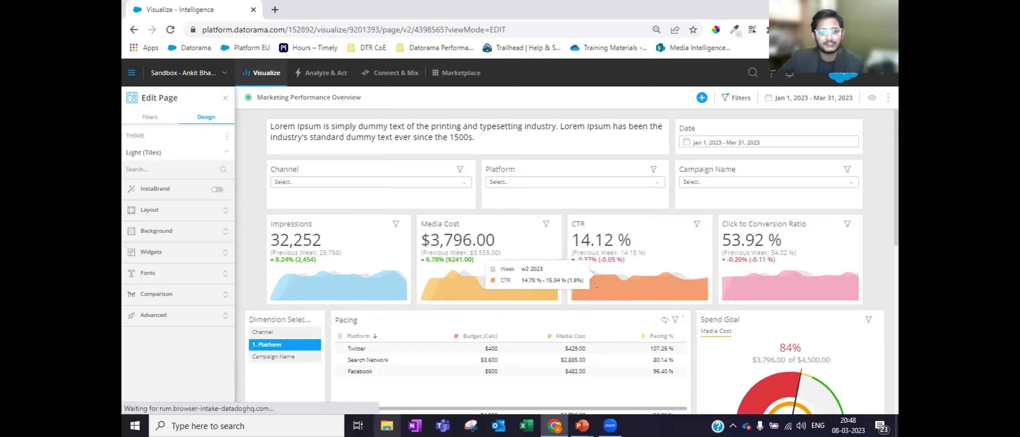
# Inspect the Impressions widget's settings and search the widget library for "status"
pyautogui.click(353, 216)
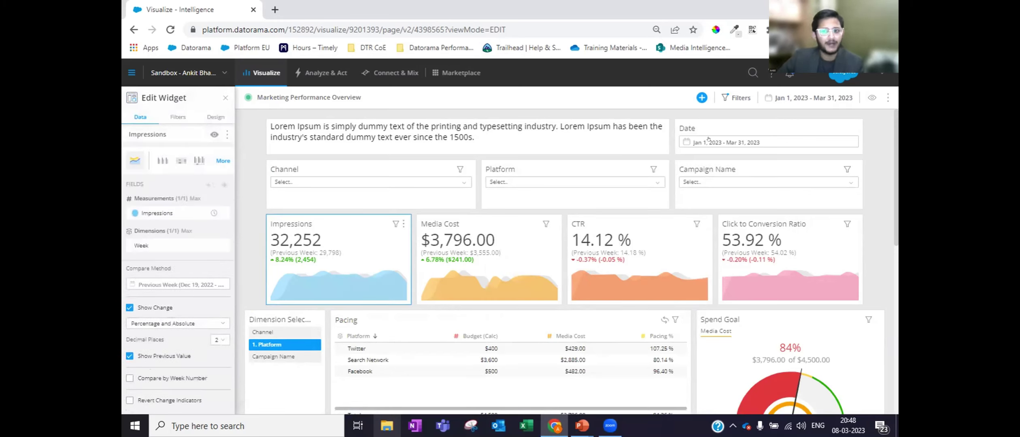
pyautogui.click(514, 214)
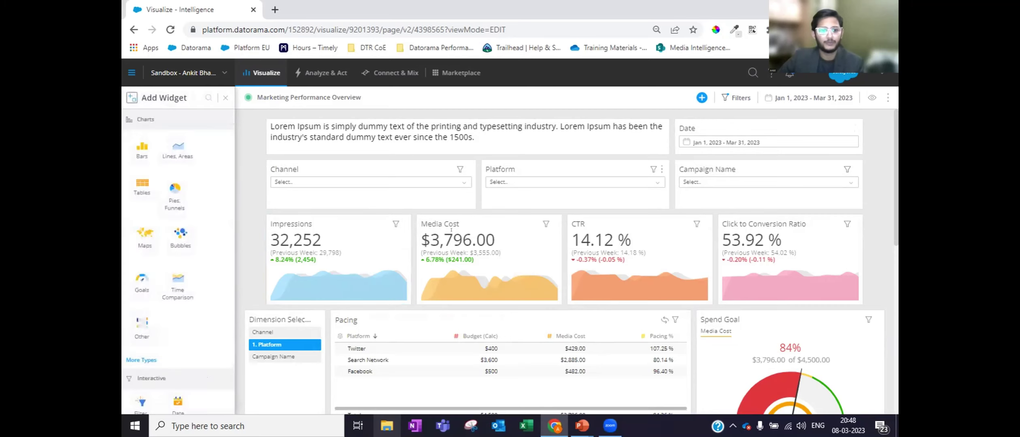
pyautogui.click(209, 98)
pyautogui.write('status')
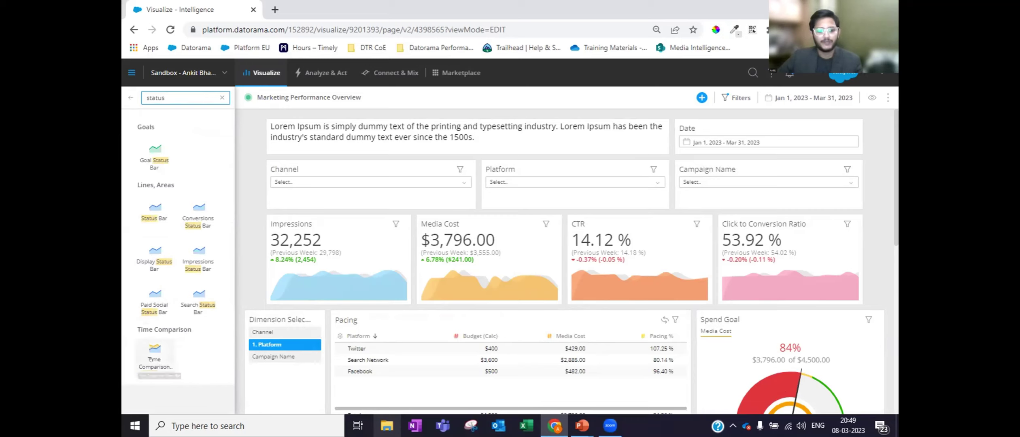
# Review the Impressions widget's data, filter and design settings, and inspect the weekly values on its chart
pyautogui.click(336, 214)
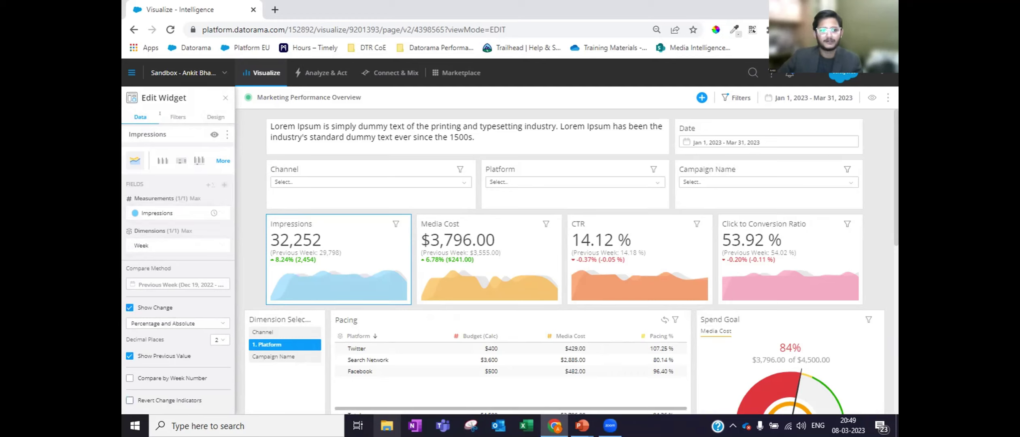
pyautogui.click(178, 115)
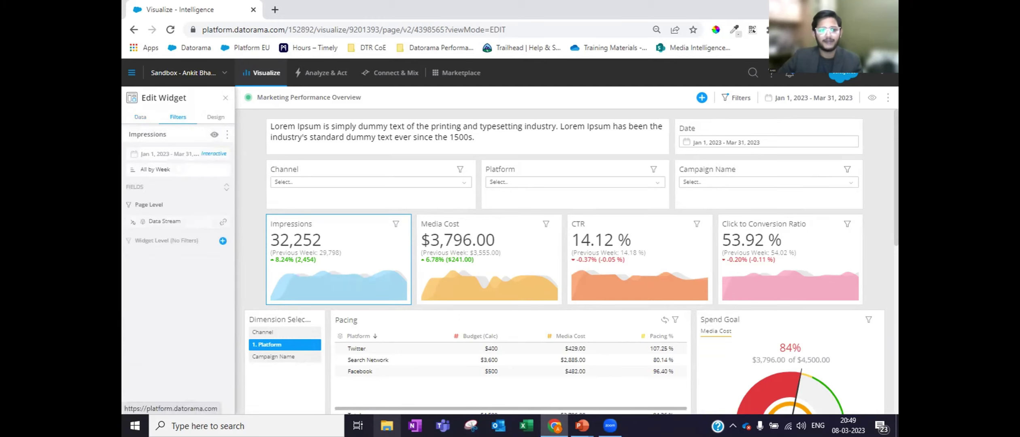
pyautogui.click(215, 117)
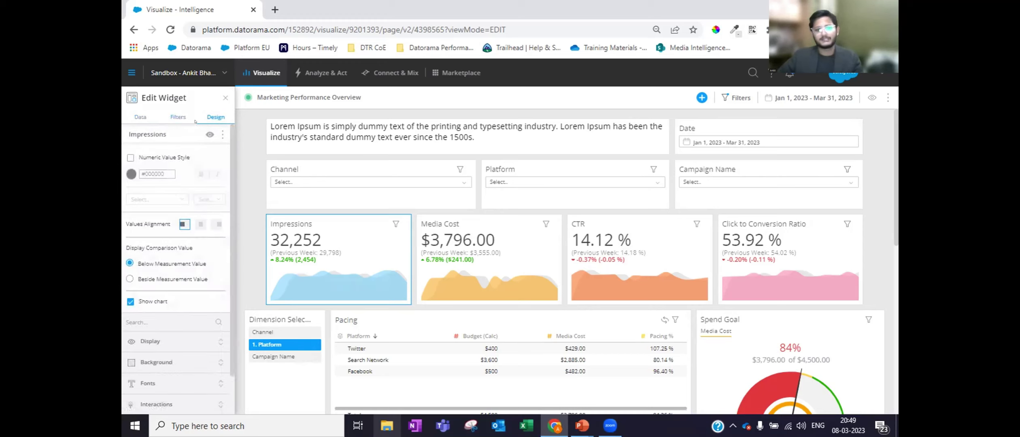
pyautogui.click(141, 116)
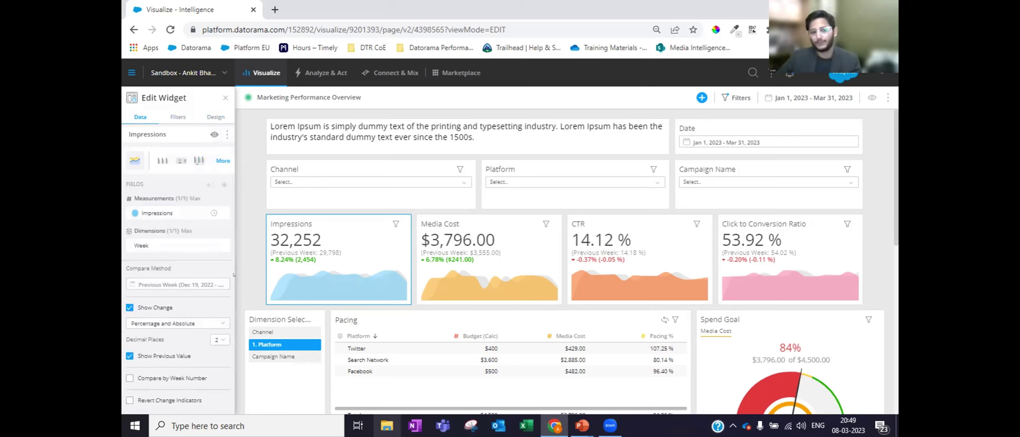
pyautogui.moveTo(282, 282)
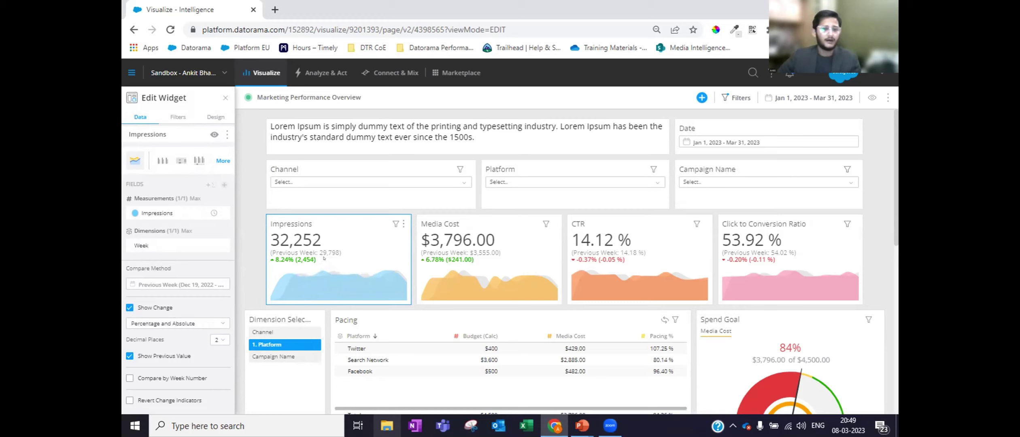
pyautogui.moveTo(333, 275)
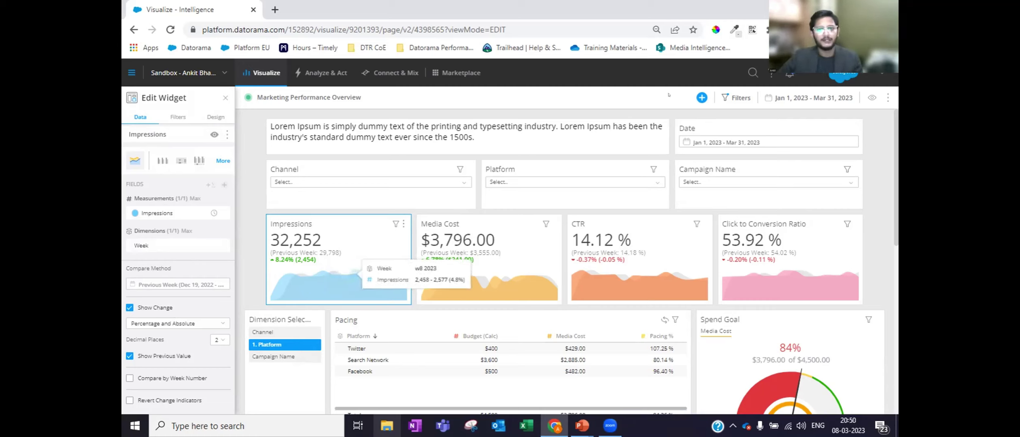
# Search the widget library for "compa" and add a Compare widget directly above the Impressions and Media Cost tiles
pyautogui.click(698, 101)
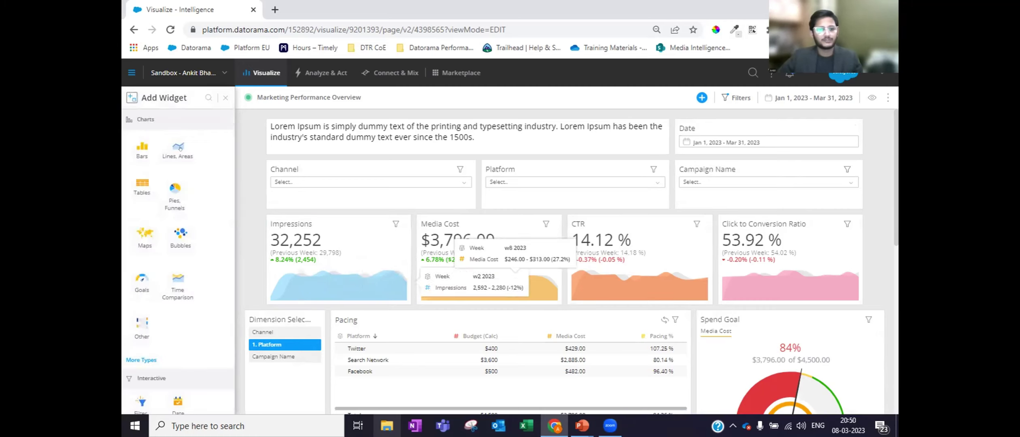
pyautogui.click(208, 98)
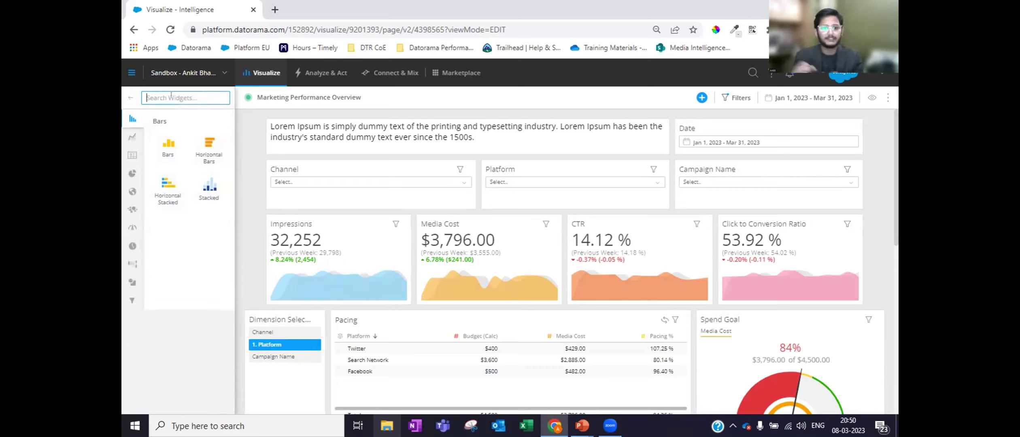
pyautogui.write('compa')
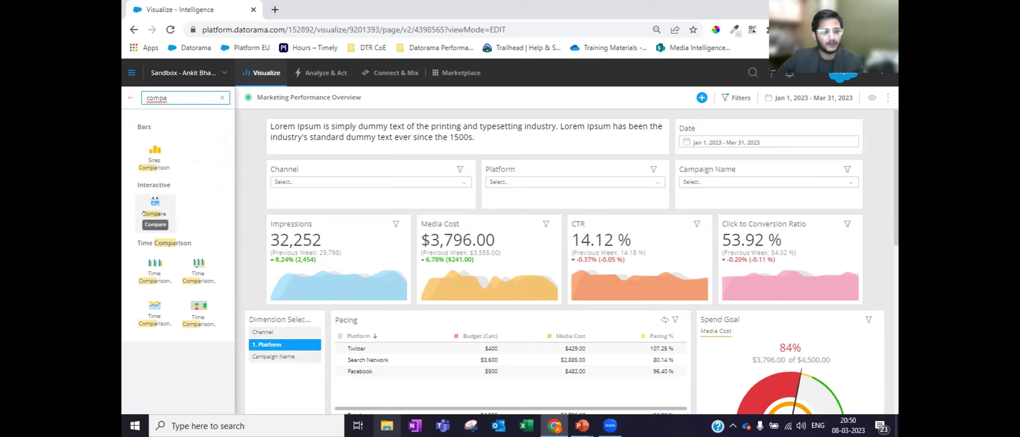
pyautogui.click(153, 208)
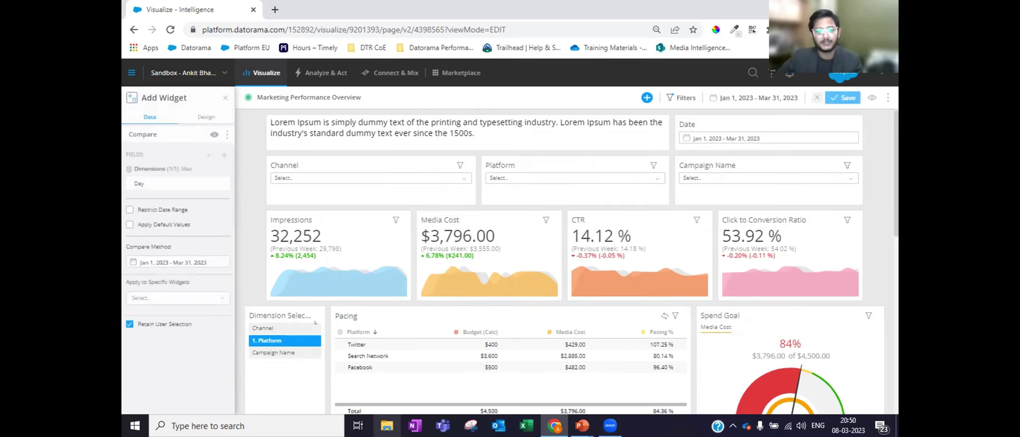
pyautogui.moveTo(409, 196); pyautogui.dragTo(344, 195)
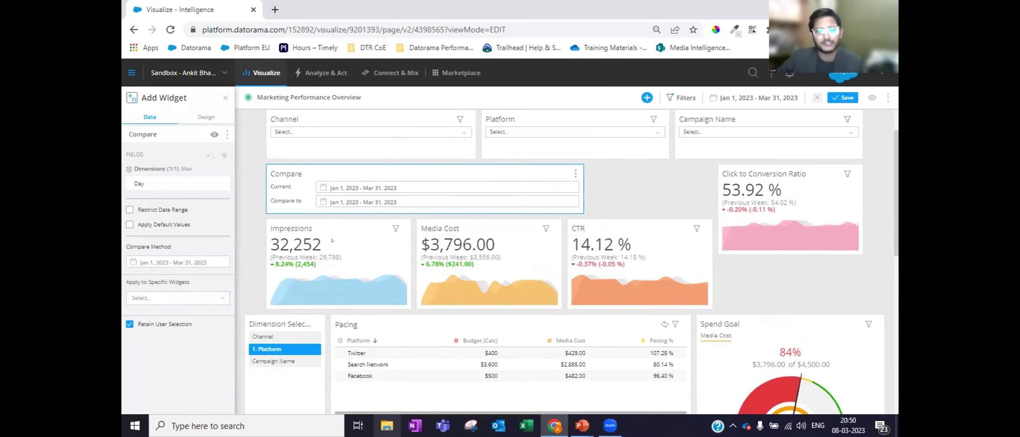
# Restrict the Compare widget so that it applies only to the Impressions widget
pyautogui.click(143, 297)
pyautogui.write('impres')
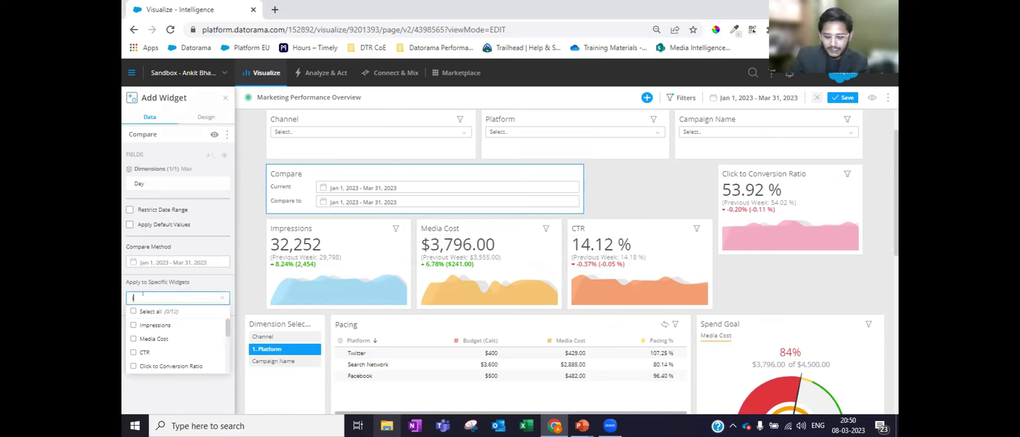
pyautogui.click(179, 324)
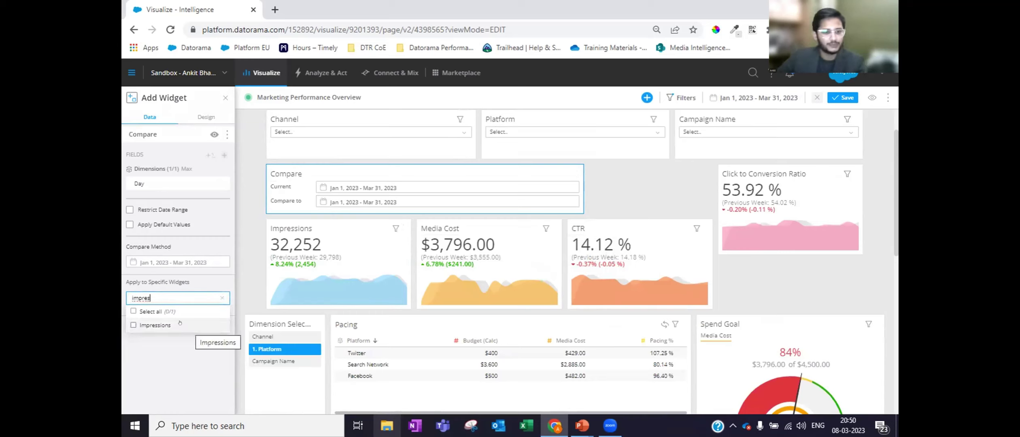
# Set the Compare widget's current period to Mar 1, 2023 - Mar 31, 2023
pyautogui.click(454, 188)
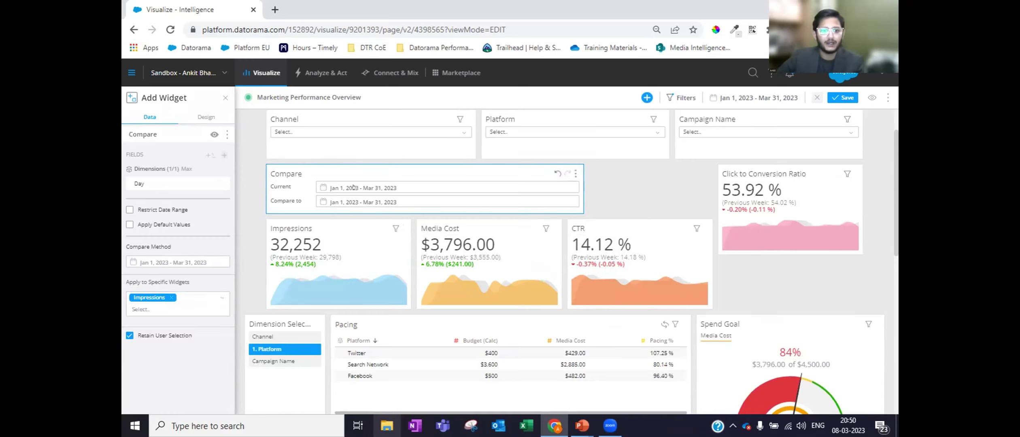
pyautogui.click(397, 292)
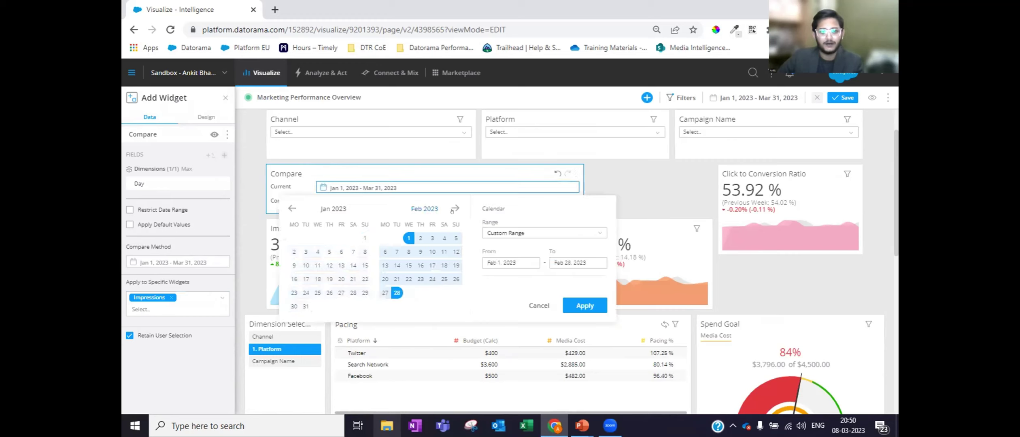
pyautogui.click(409, 238)
pyautogui.click(456, 209)
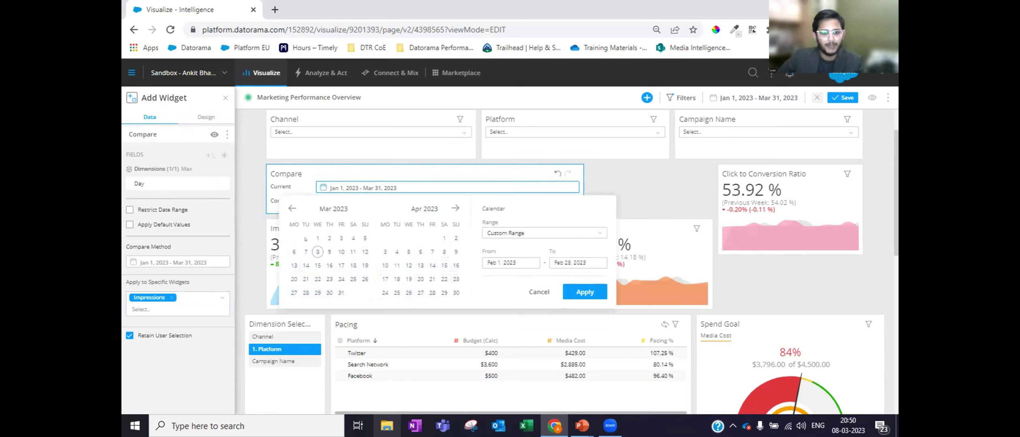
pyautogui.click(318, 238)
pyautogui.click(572, 292)
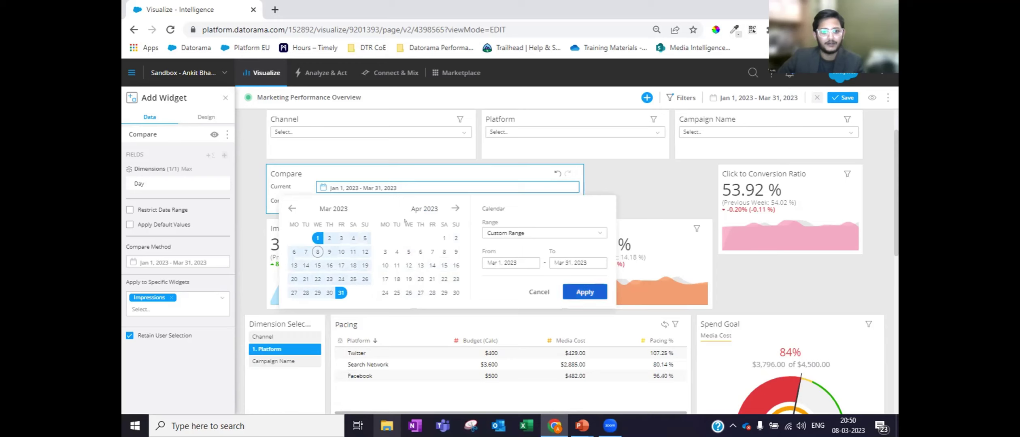
# Set the Compare widget's comparison period to Feb 1, 2023 - Feb 28, 2023
pyautogui.click(348, 202)
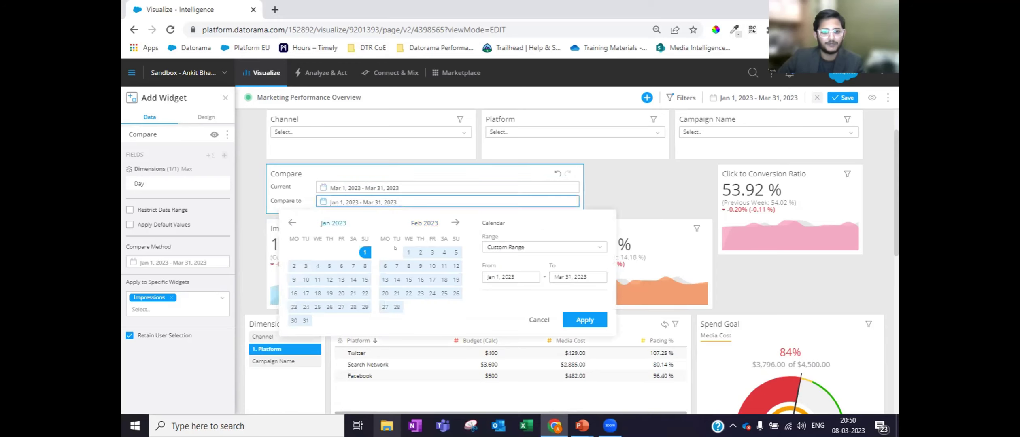
pyautogui.click(409, 253)
pyautogui.click(397, 307)
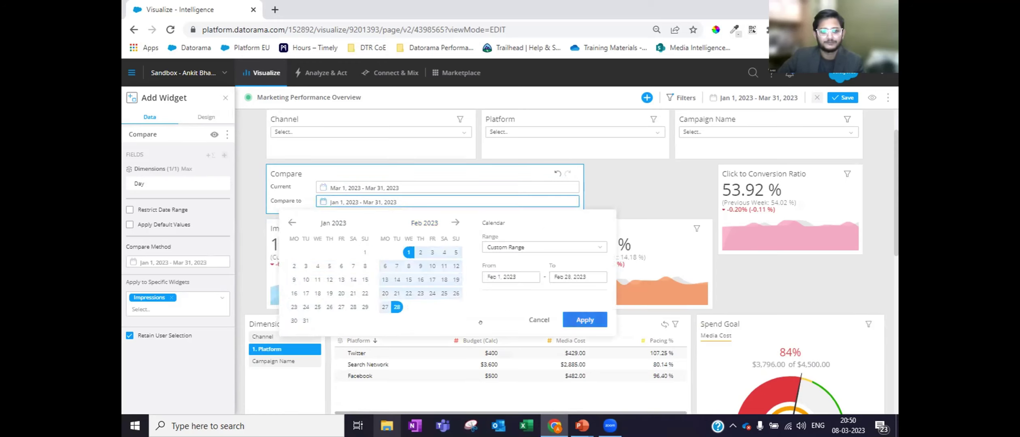
pyautogui.click(585, 320)
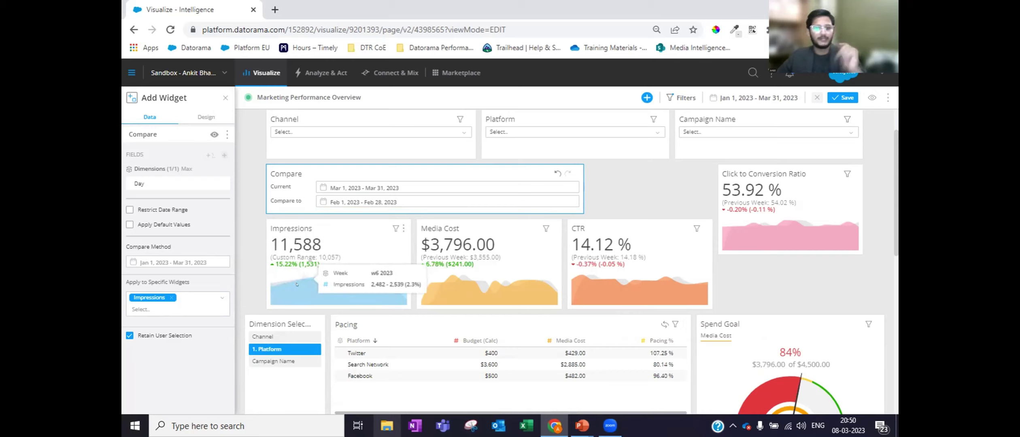
# Delete the Compare widget from the page
pyautogui.click(575, 174)
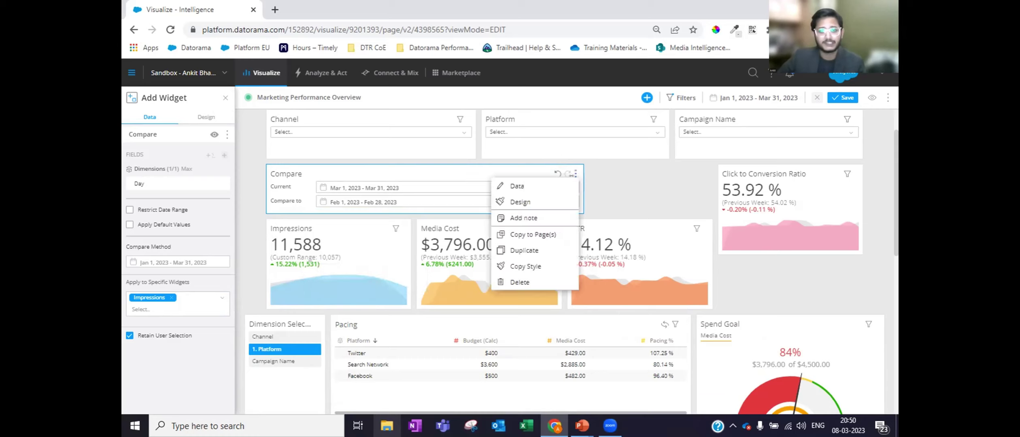
pyautogui.click(525, 283)
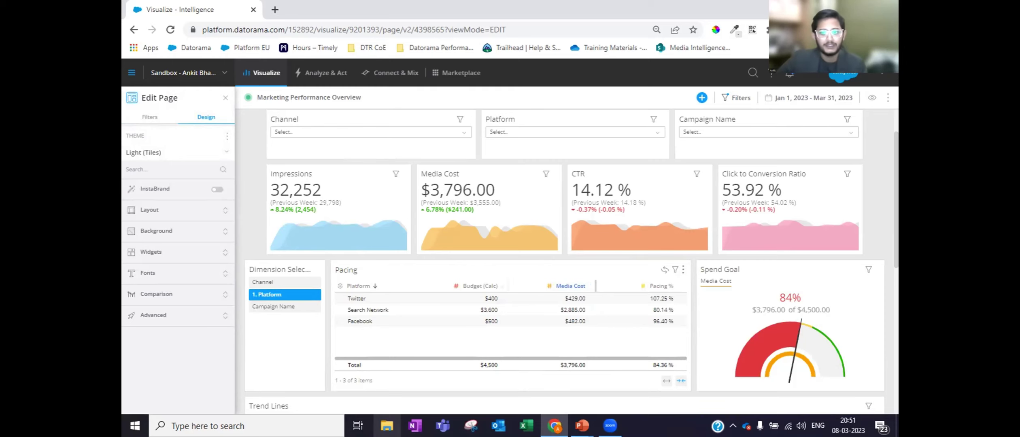
# Open the data settings of the Spend Goal gauge widget
pyautogui.scroll(-3, 648, 202)
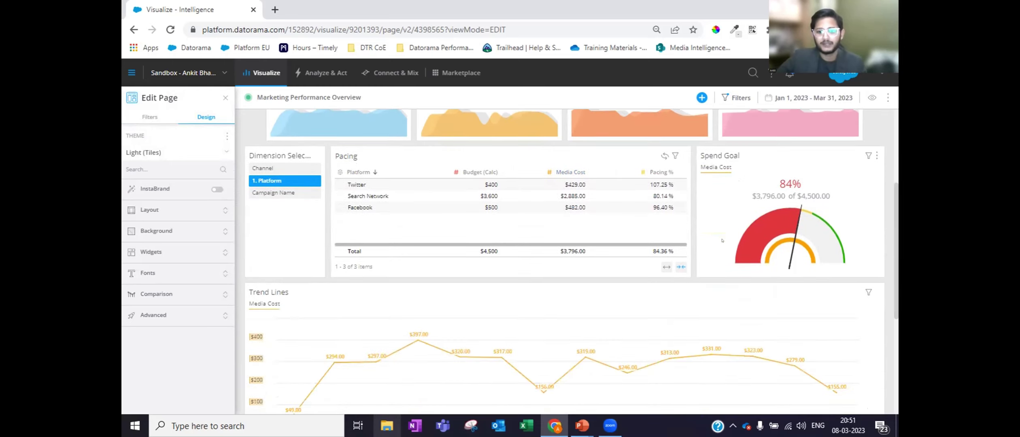
pyautogui.scroll(2, 744, 205)
pyautogui.click(752, 205)
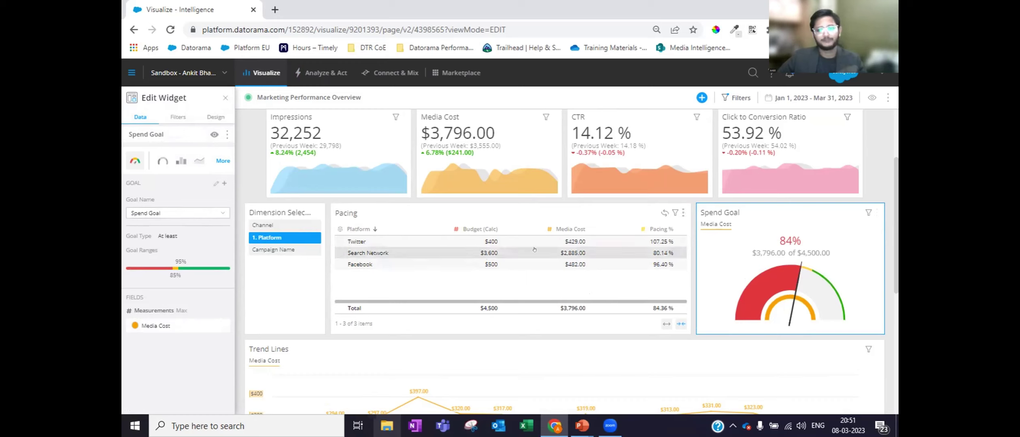
# Inspect the Pacing table's widget settings and open its Media Cost measurement for editing
pyautogui.click(516, 204)
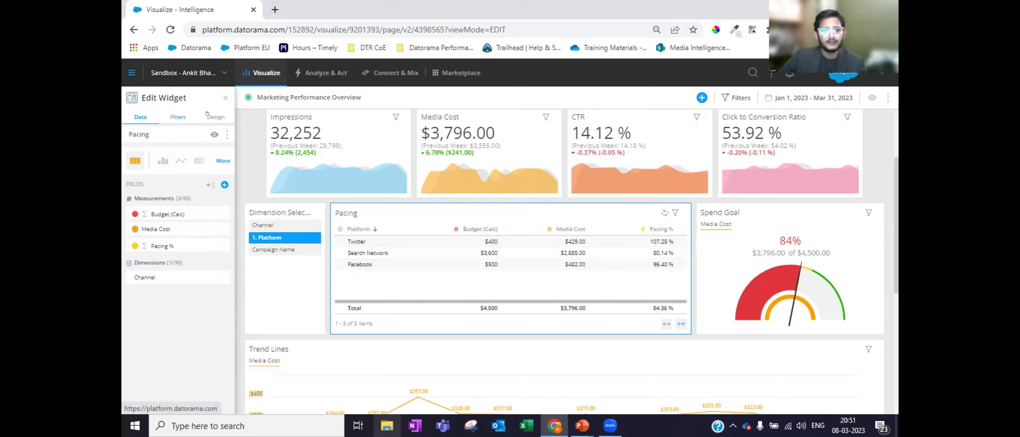
pyautogui.click(168, 120)
pyautogui.click(134, 118)
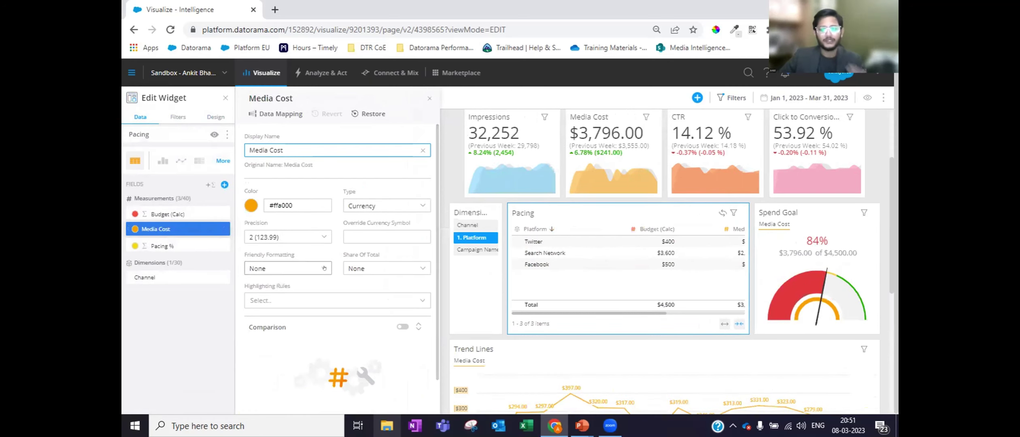
# Examine the Media Cost measurement's Share Of Total options and expanded Comparison settings, and close them without changes
pyautogui.scroll(-1, 328, 271)
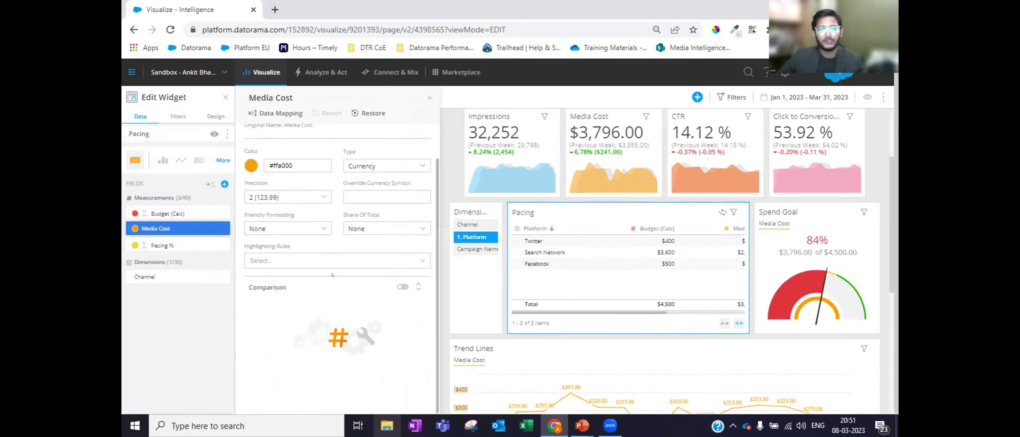
pyautogui.click(390, 229)
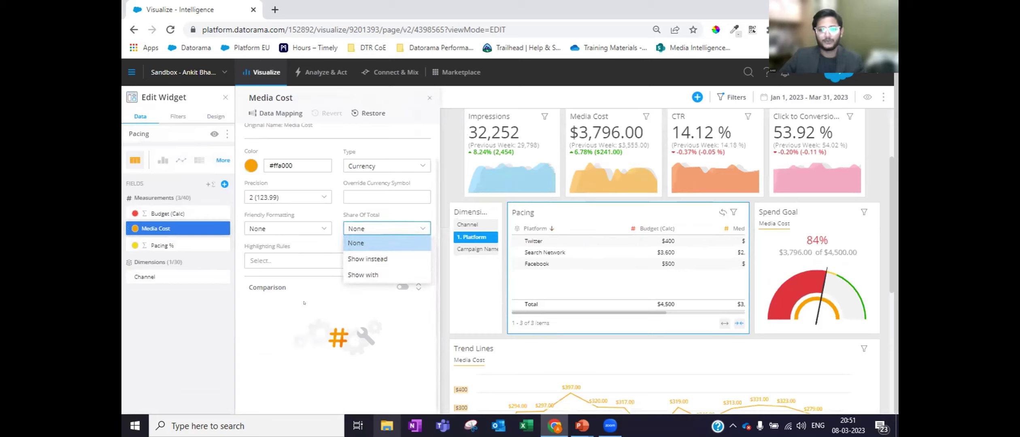
pyautogui.click(277, 294)
pyautogui.click(278, 292)
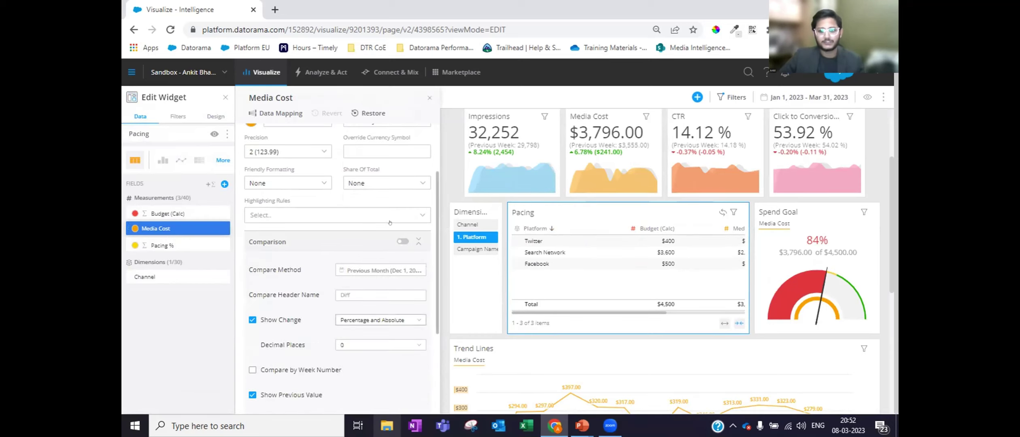
pyautogui.click(471, 206)
pyautogui.scroll(-2, 397, 267)
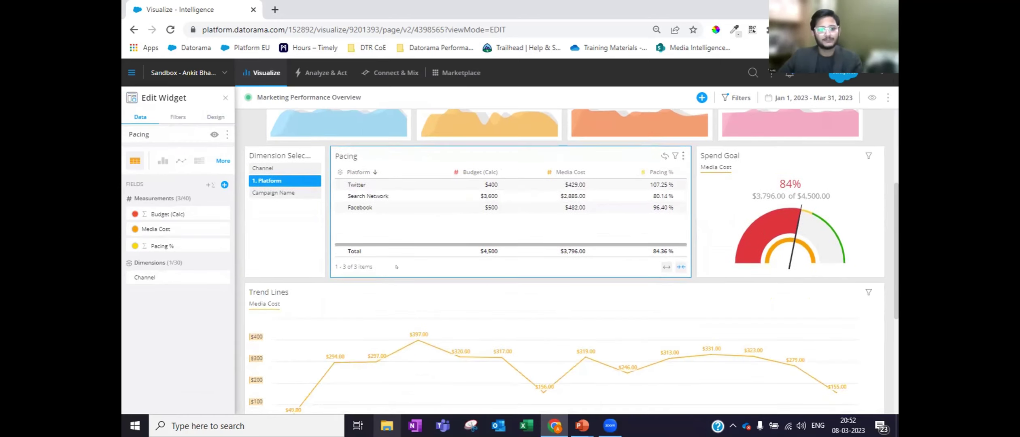
pyautogui.scroll(-2, 295, 267)
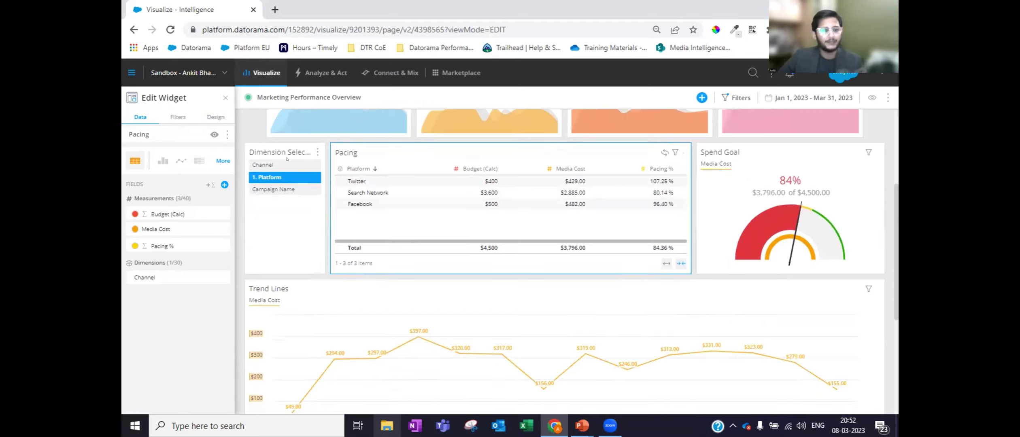
# Inspect the Dimension Selector widget's data settings, including the list of specific widgets it can apply to
pyautogui.scroll(-4, 295, 266)
pyautogui.scroll(6, 290, 285)
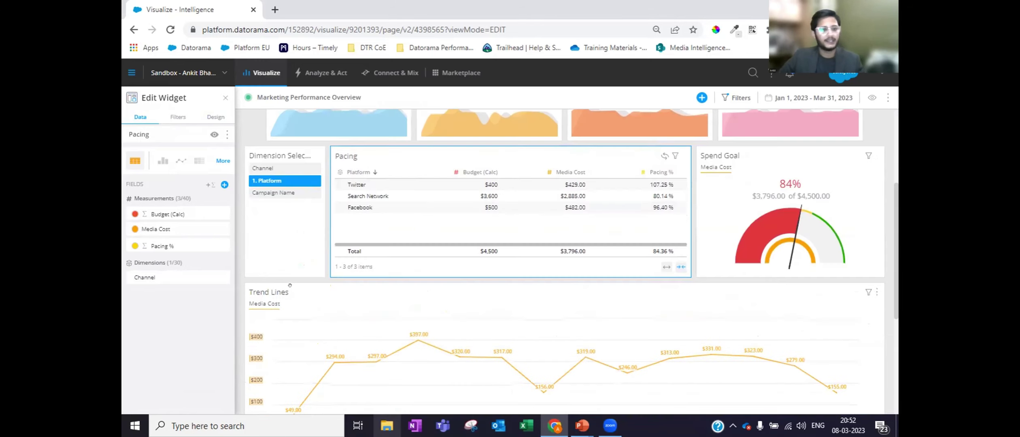
pyautogui.scroll(2, 290, 285)
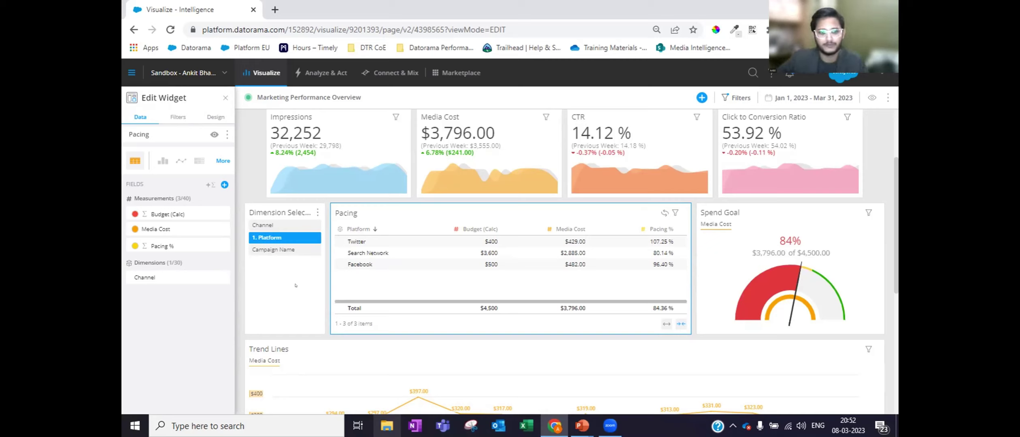
pyautogui.scroll(-3, 287, 258)
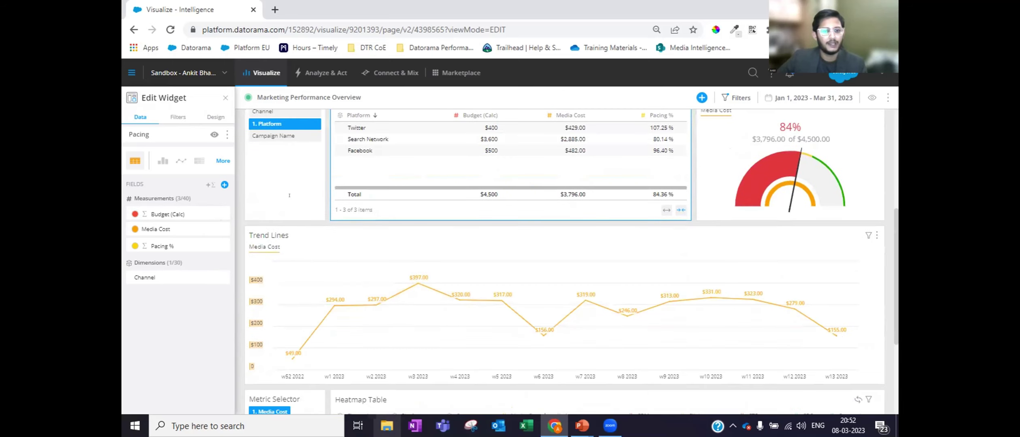
pyautogui.scroll(5, 287, 258)
pyautogui.click(286, 267)
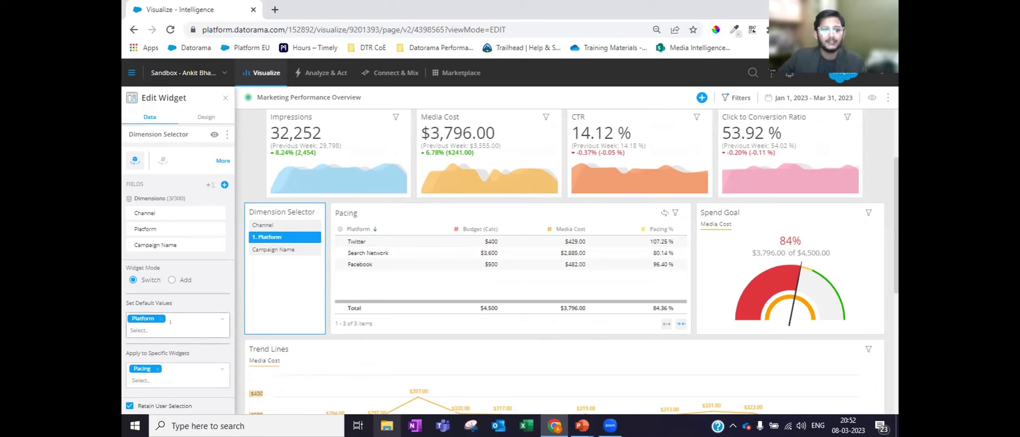
pyautogui.click(171, 376)
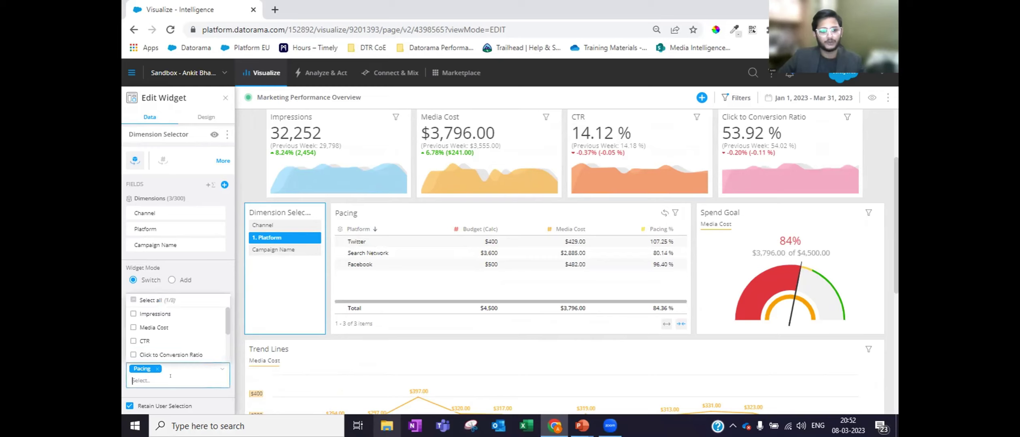
pyautogui.click(186, 184)
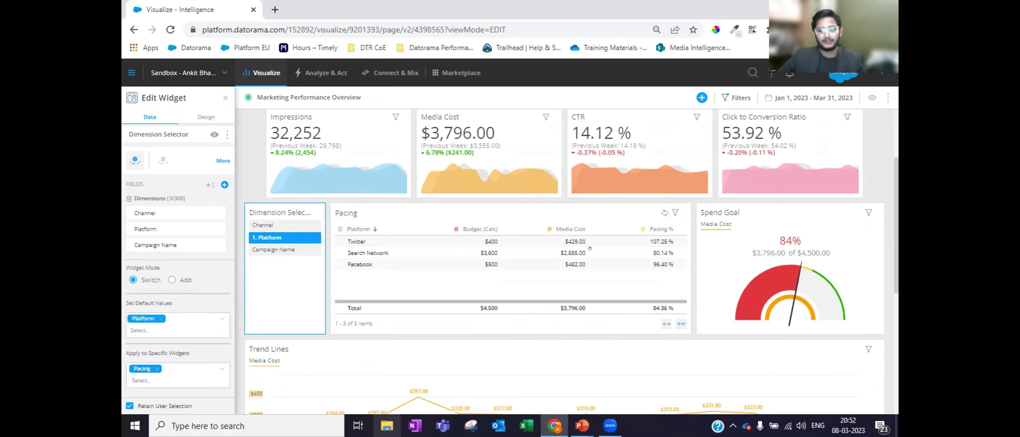
# Open the Media Cost measurement of the Trend Lines widget and review its display, axis and label options
pyautogui.scroll(-3, 787, 222)
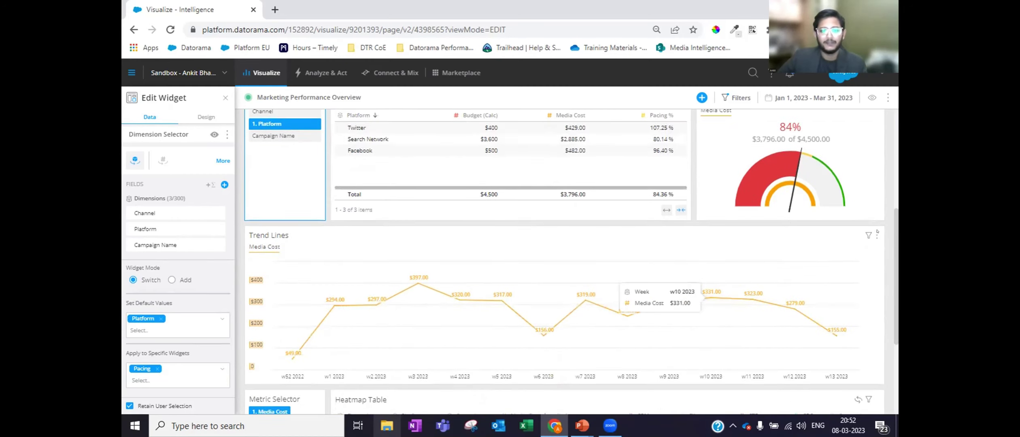
pyautogui.scroll(-3, 733, 223)
pyautogui.scroll(2, 623, 193)
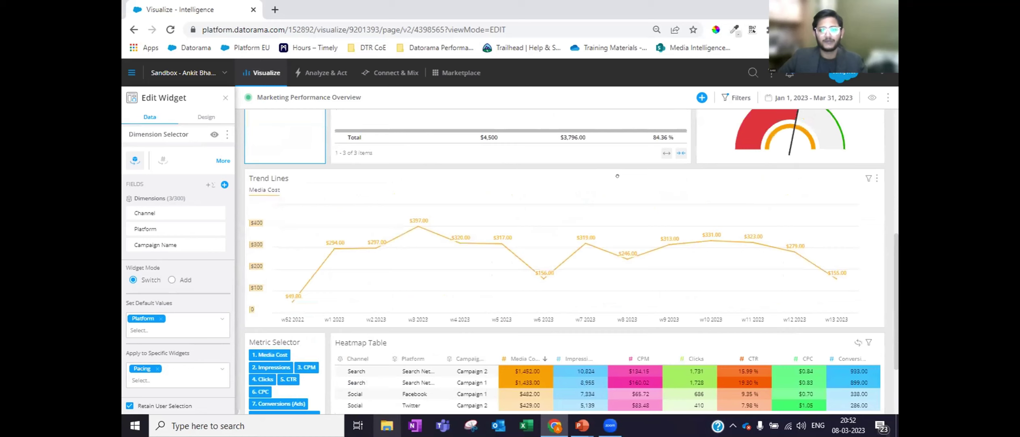
pyautogui.click(618, 176)
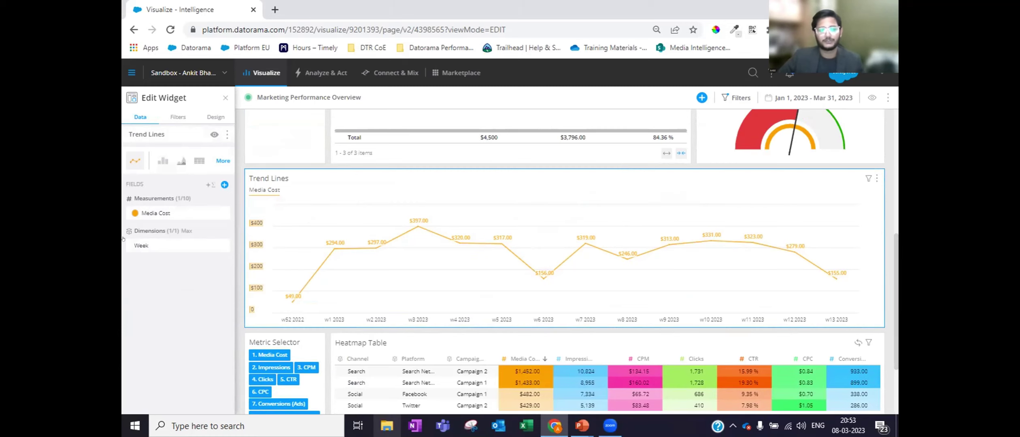
pyautogui.click(162, 213)
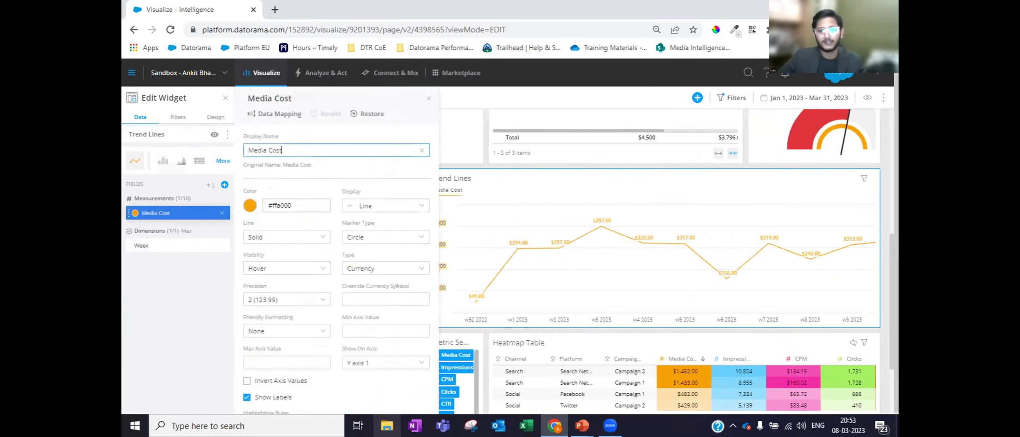
pyautogui.scroll(-1, 359, 230)
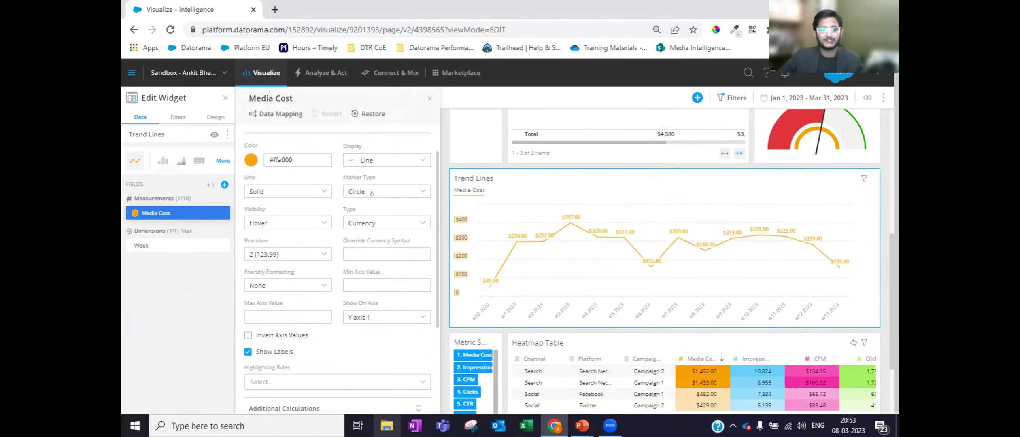
pyautogui.scroll(-2, 378, 321)
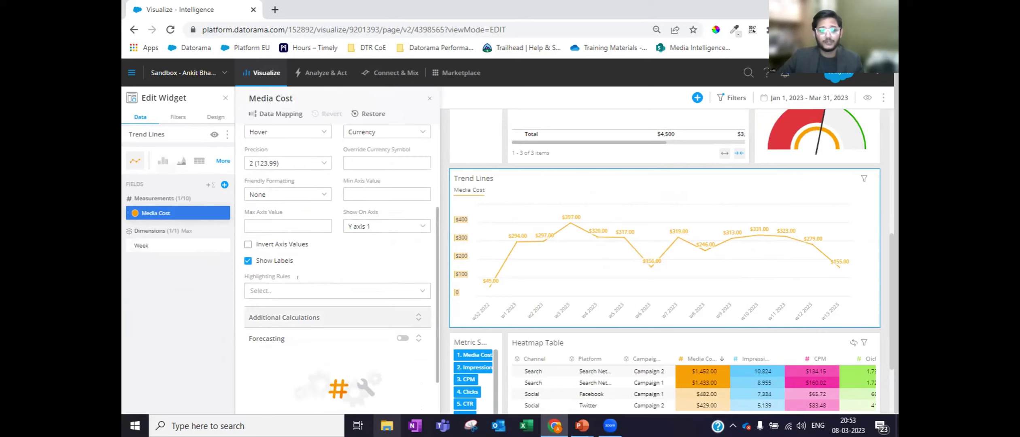
# Try the Average additional calculation on the Trend Lines Media Cost measurement and remove it again
pyautogui.click(288, 322)
pyautogui.scroll(-1, 288, 322)
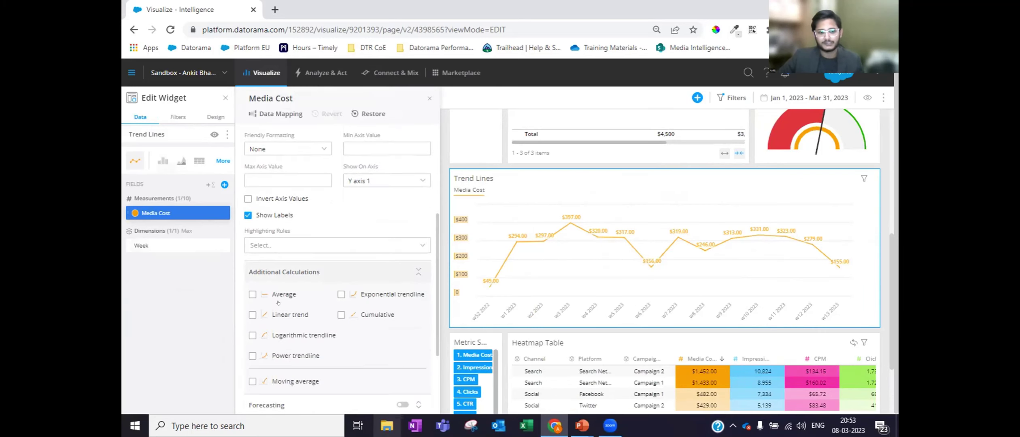
pyautogui.click(283, 295)
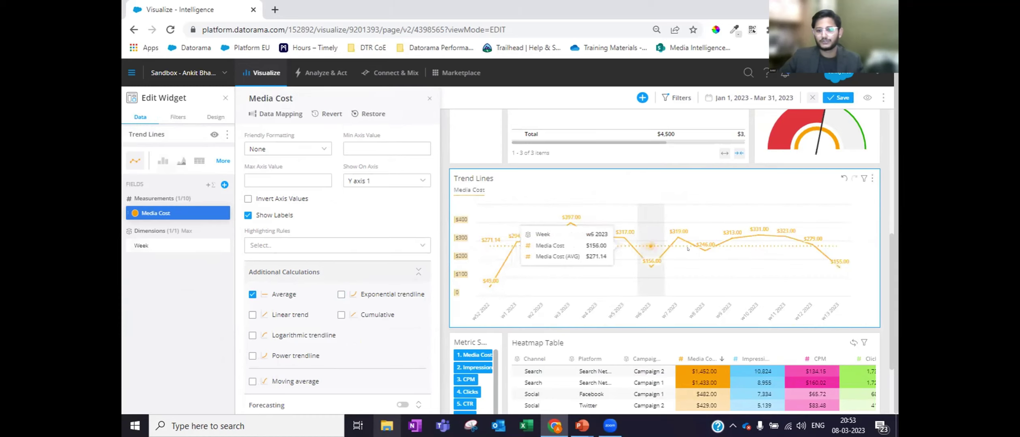
pyautogui.click(253, 295)
# Examine the Media Cost measurement's Forecasting settings and the available Forecast Model options
pyautogui.scroll(-3, 271, 295)
pyautogui.click(272, 295)
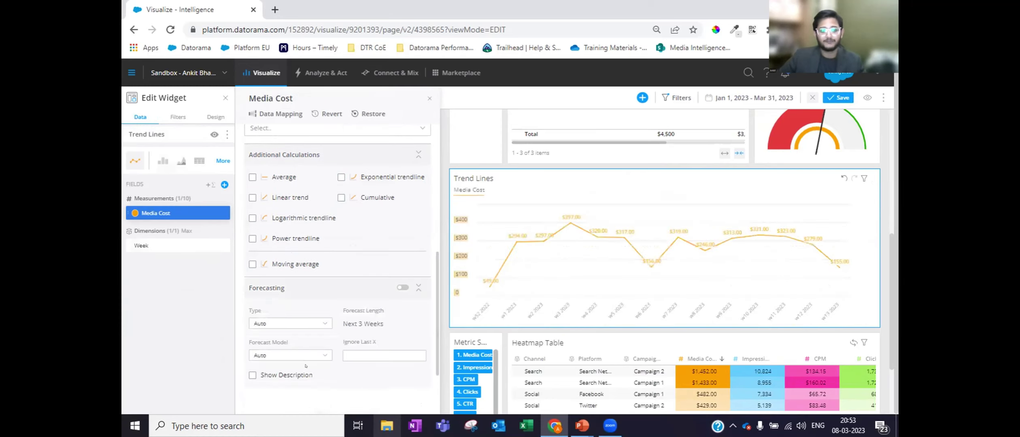
pyautogui.scroll(-1, 283, 324)
pyautogui.click(290, 310)
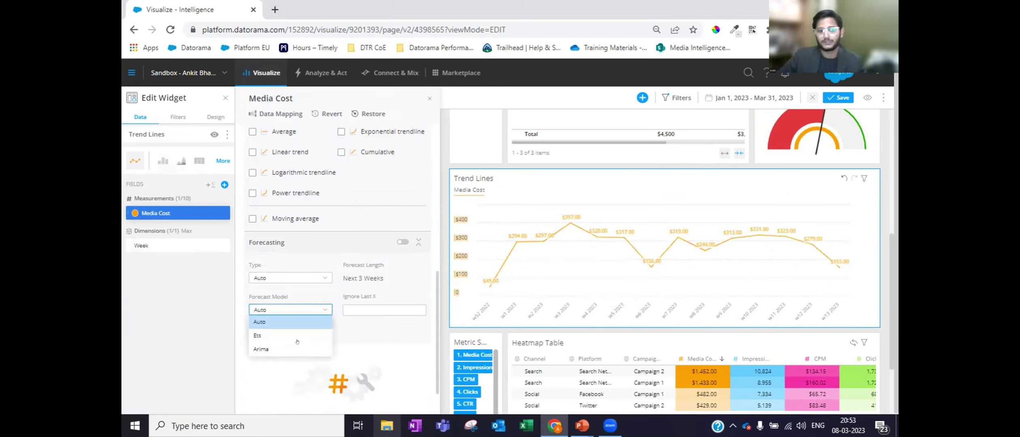
# Add the Impressions measurement to the Trend Lines widget
pyautogui.click(225, 185)
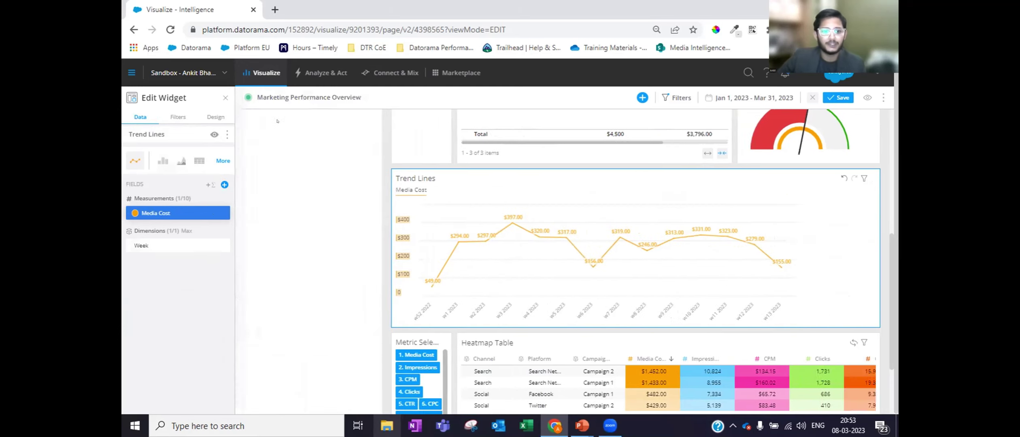
pyautogui.click(278, 133)
pyautogui.write('impre')
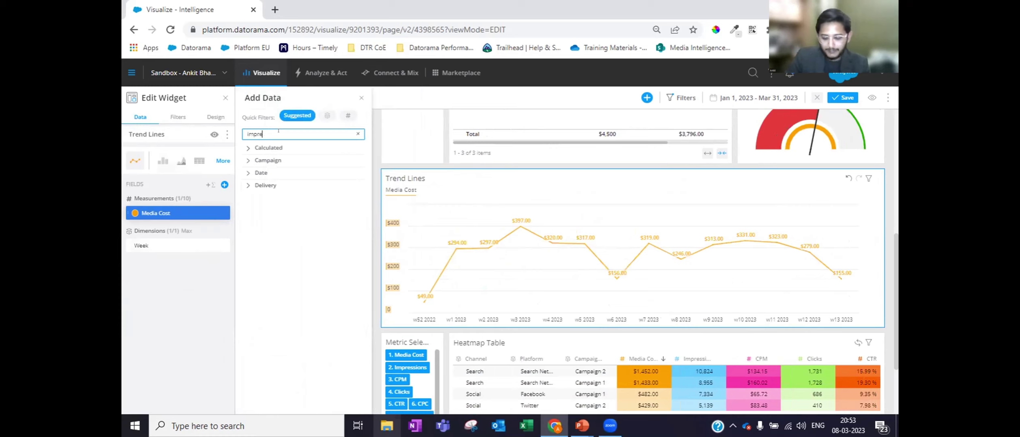
pyautogui.write('si')
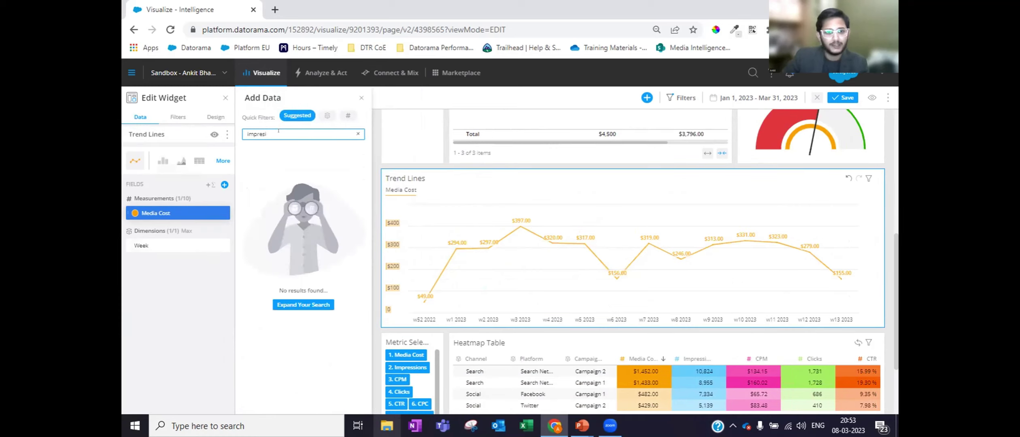
pyautogui.click(257, 160)
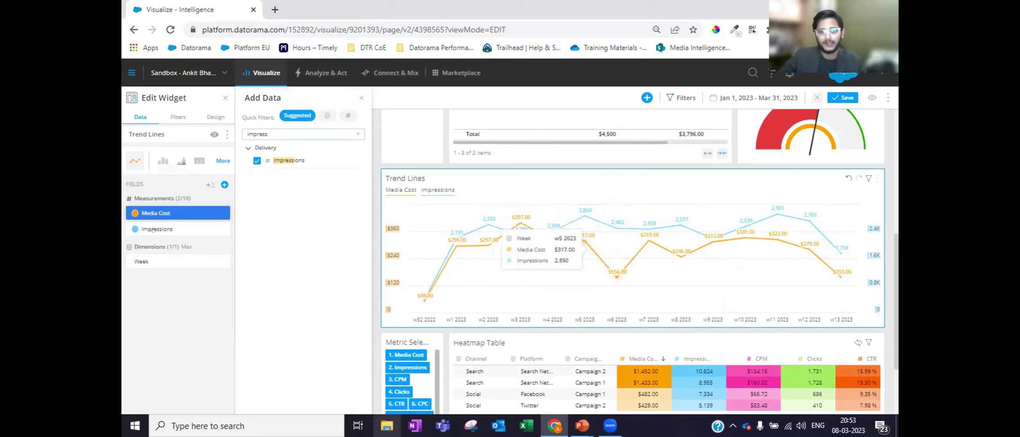
# Compare the axis settings of Media Cost and Impressions, and show Impressions on Y axis 1
pyautogui.click(178, 213)
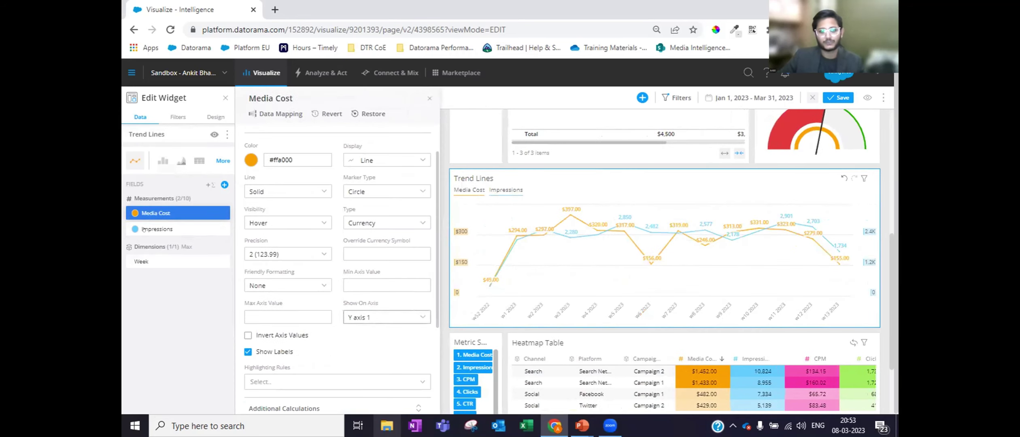
pyautogui.click(157, 229)
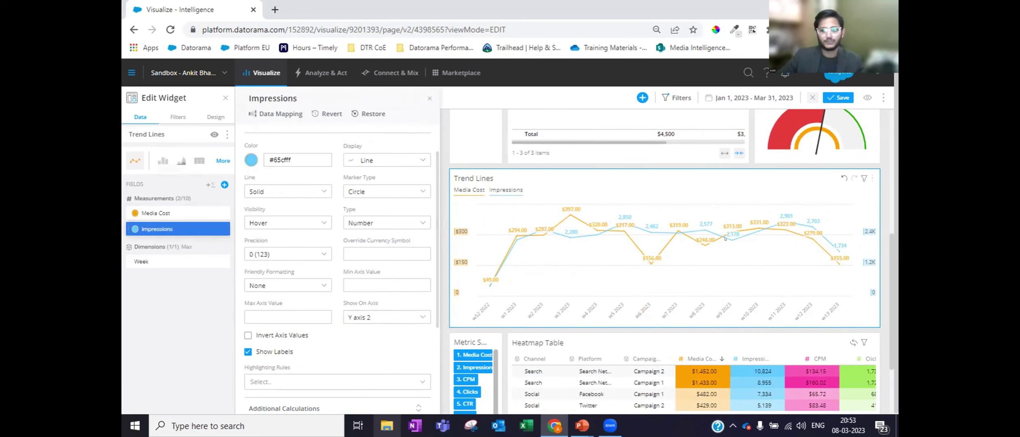
pyautogui.click(384, 317)
pyautogui.click(364, 332)
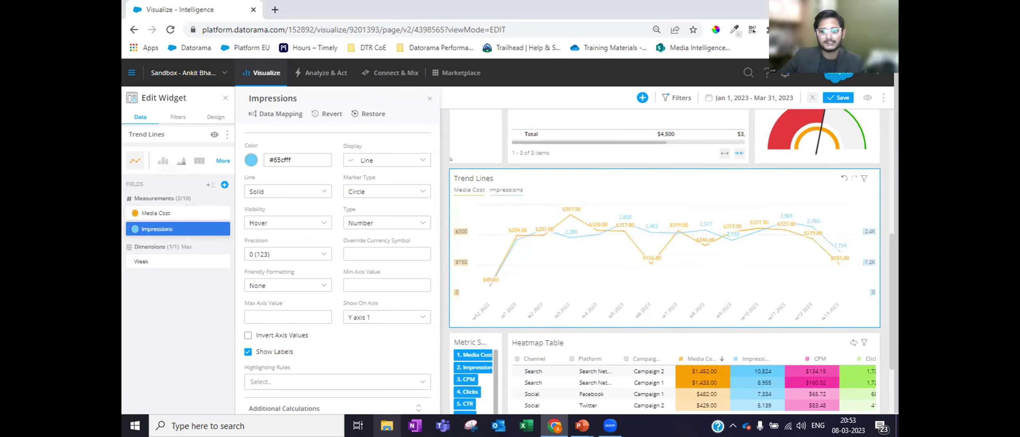
pyautogui.click(429, 99)
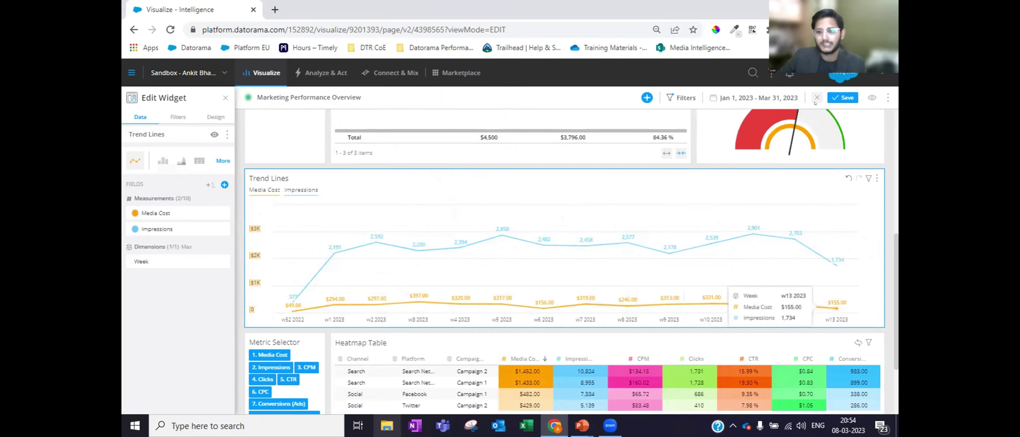
# Discard all unsaved changes made to the page
pyautogui.click(817, 98)
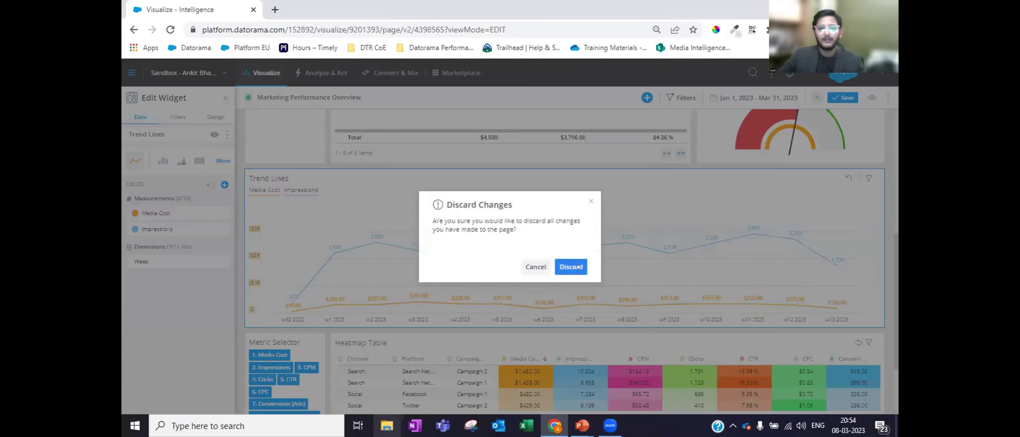
pyautogui.click(570, 269)
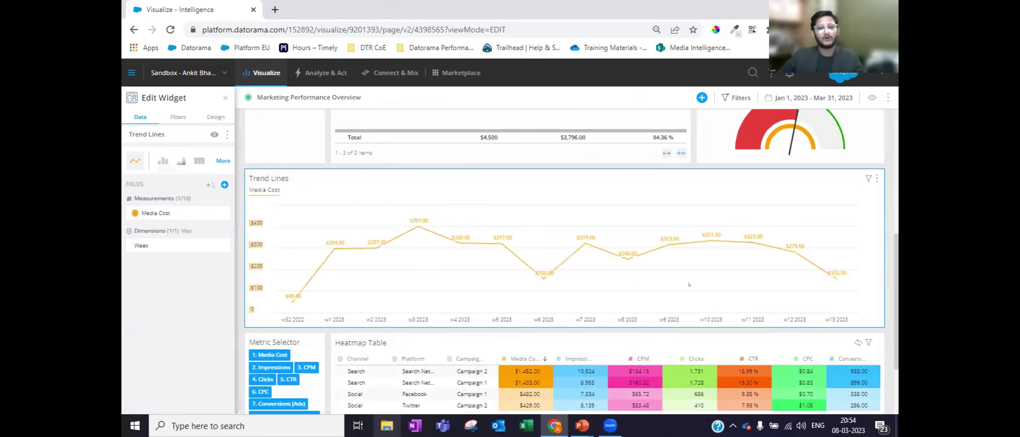
# Close the Trend Lines widget settings and exit the page's edit mode
pyautogui.scroll(7, 842, 245)
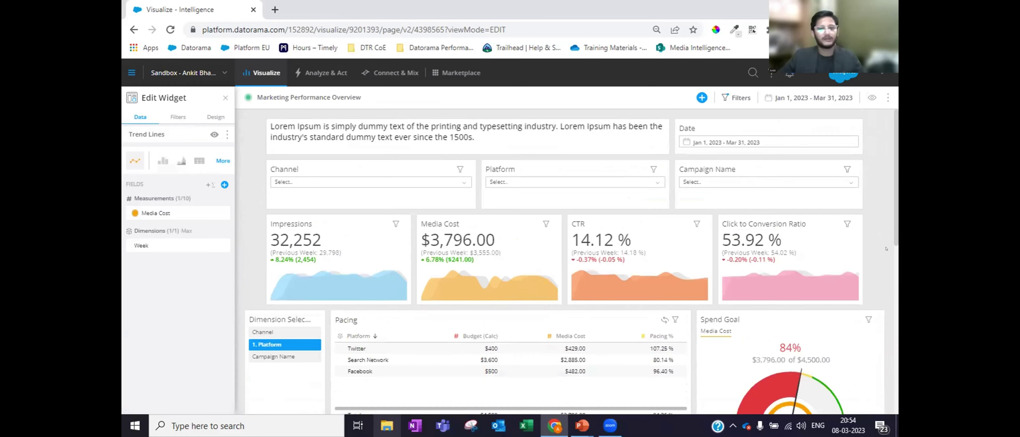
pyautogui.scroll(-4, 883, 249)
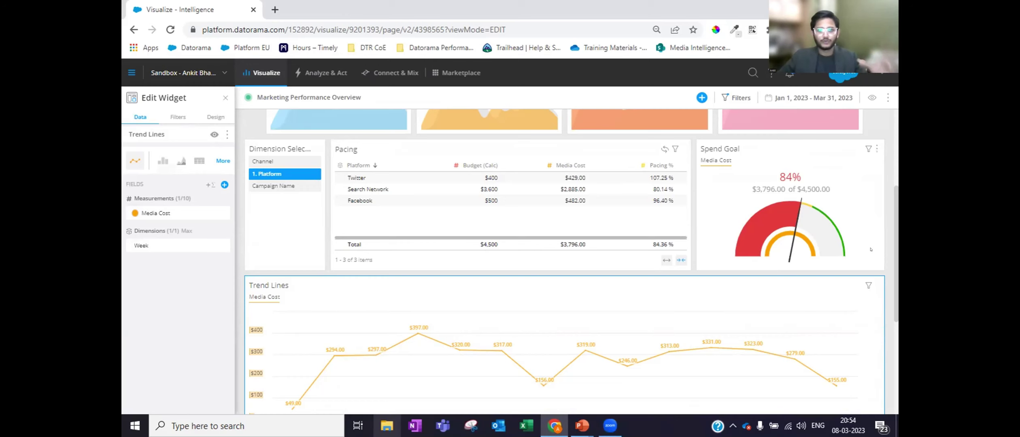
pyautogui.scroll(4, 871, 249)
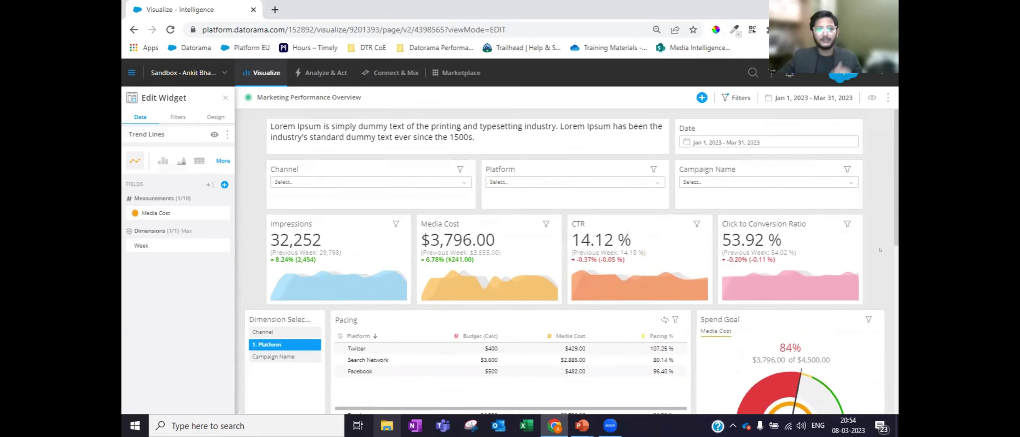
pyautogui.scroll(-4, 880, 250)
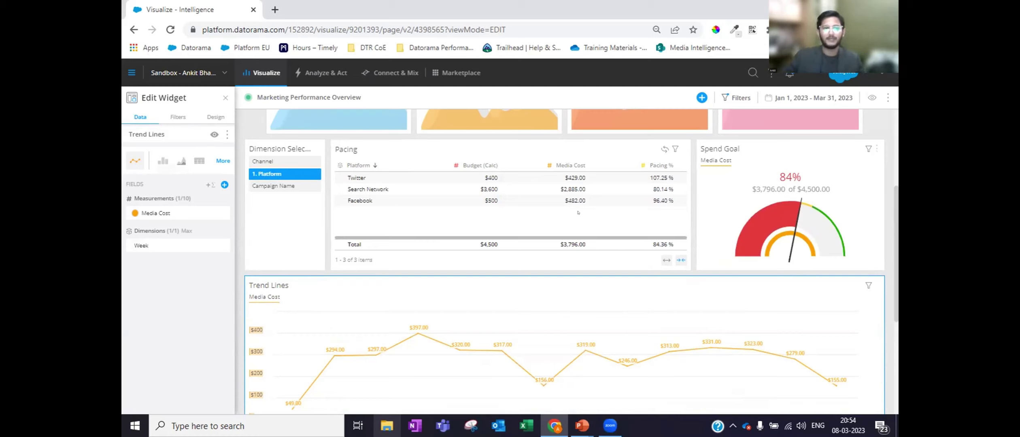
pyautogui.click(225, 98)
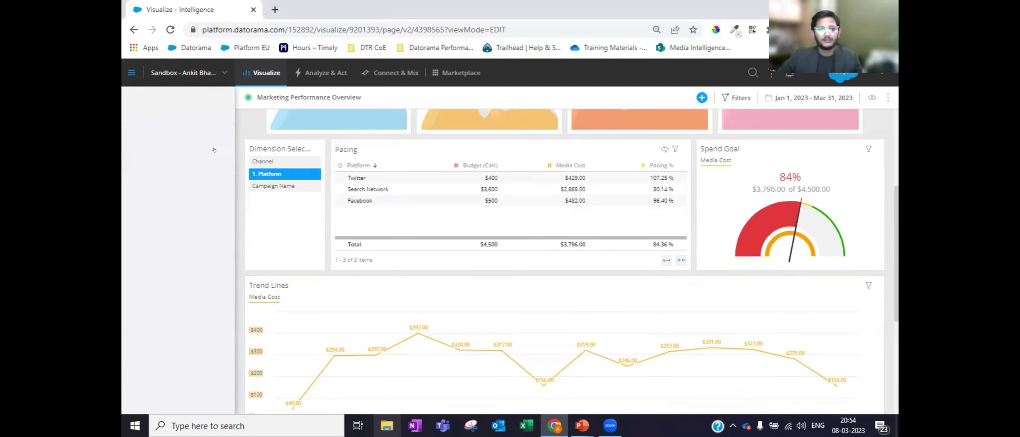
pyautogui.click(224, 100)
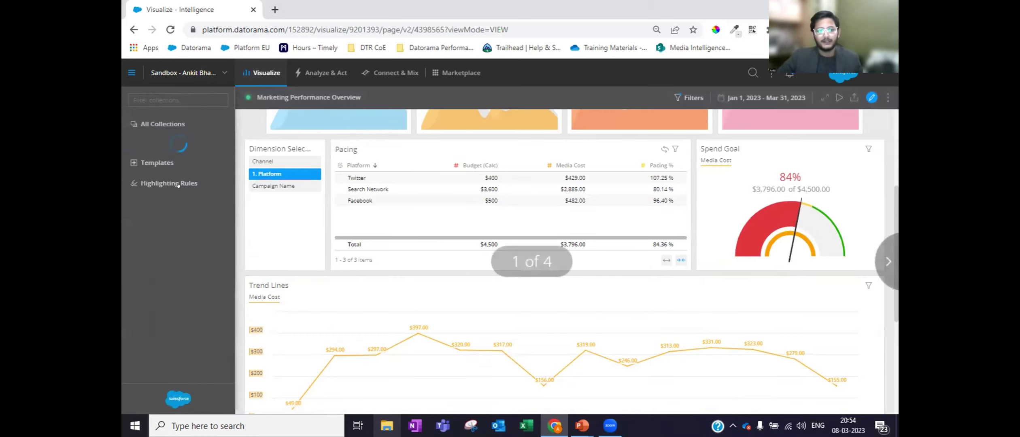
# Open the [Design] Marketing Performance page in the DTR Fundamentals collection and look through its overview, pacing and temporal sections
pyautogui.click(170, 178)
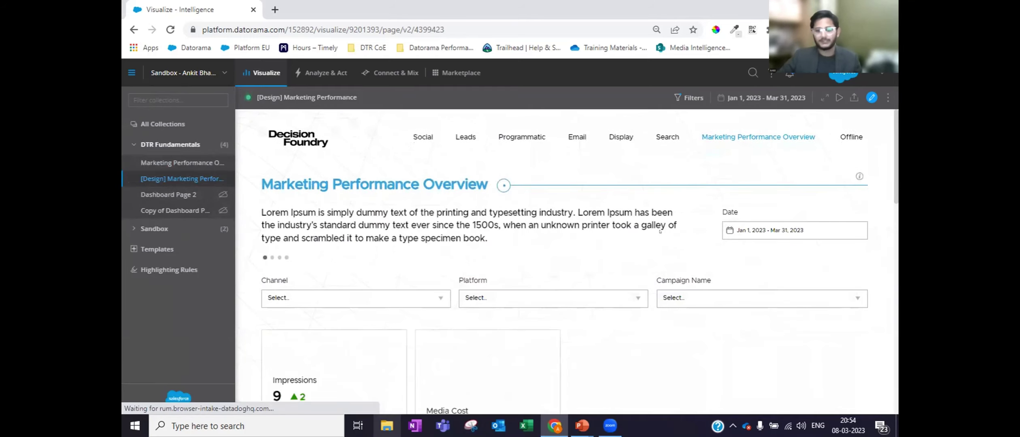
pyautogui.scroll(-2, 807, 223)
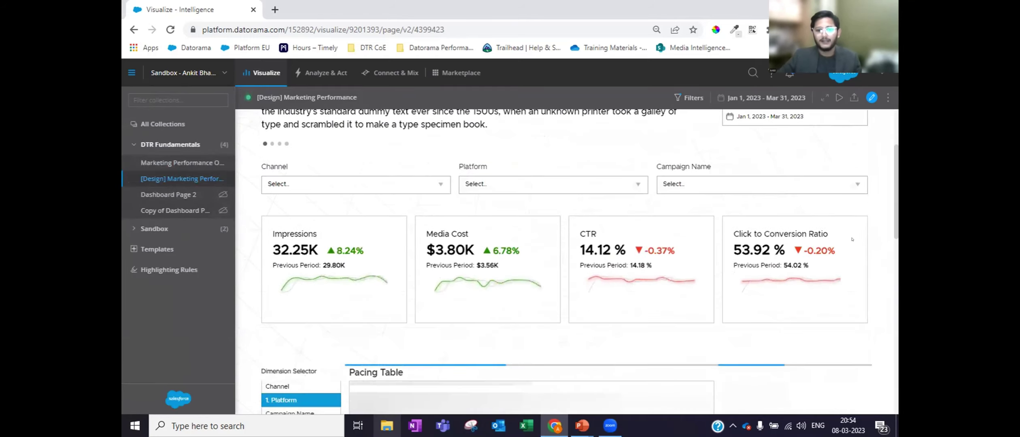
pyautogui.scroll(-3, 827, 235)
pyautogui.scroll(-2, 844, 248)
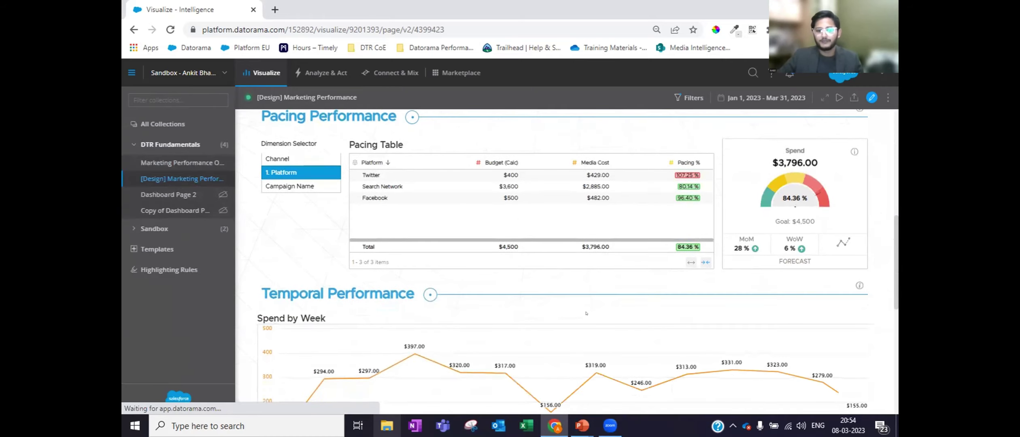
# Look through the designed page's Temporal Performance and Performance Summary sections and its overview from end to end
pyautogui.scroll(-6, 578, 332)
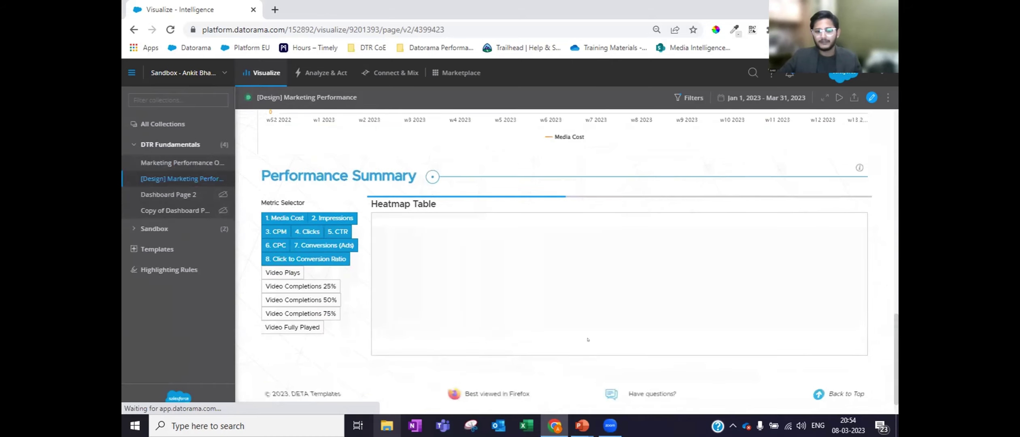
pyautogui.scroll(-1, 642, 323)
pyautogui.scroll(8, 879, 231)
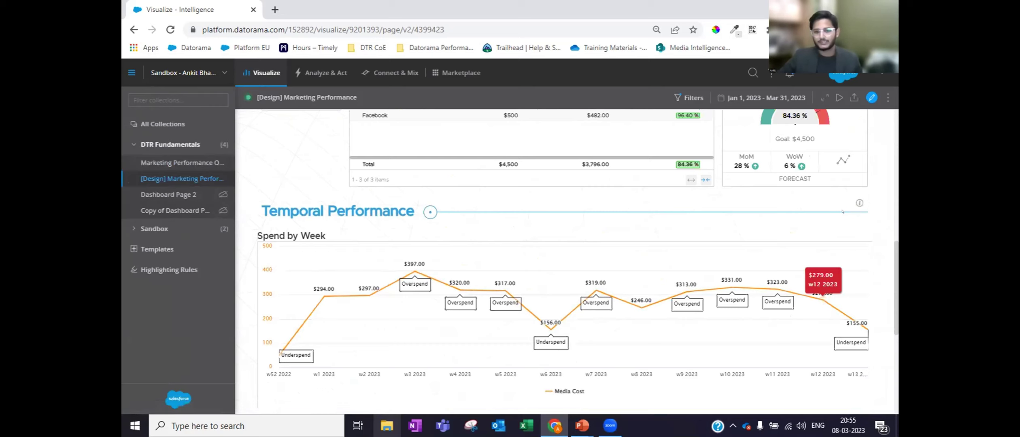
pyautogui.scroll(8, 844, 229)
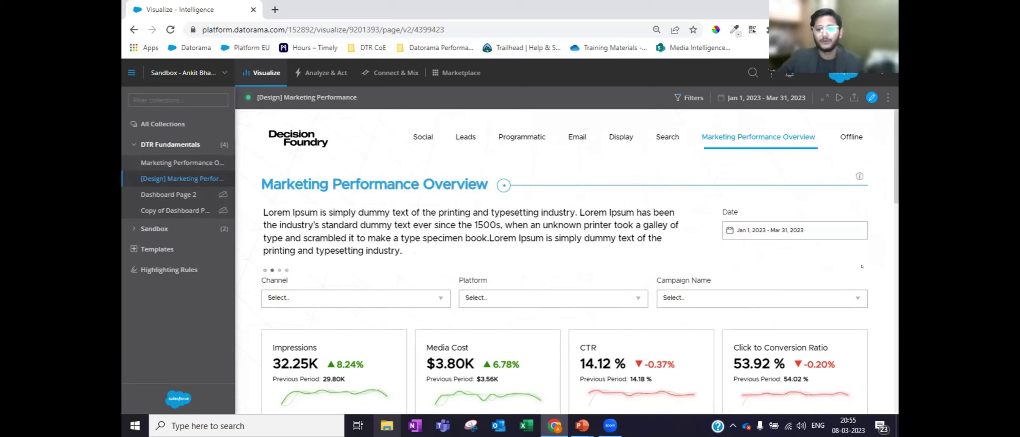
pyautogui.scroll(-10, 860, 257)
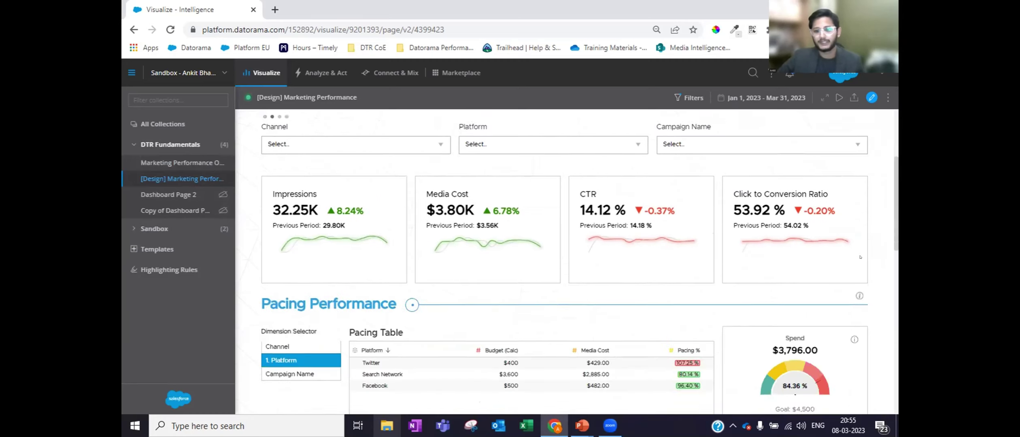
pyautogui.scroll(-4, 869, 265)
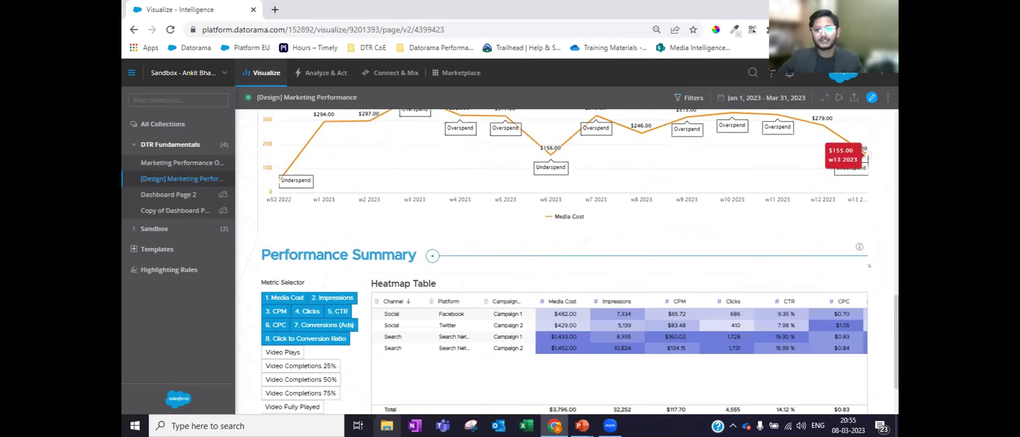
pyautogui.scroll(8, 862, 256)
pyautogui.scroll(6, 860, 248)
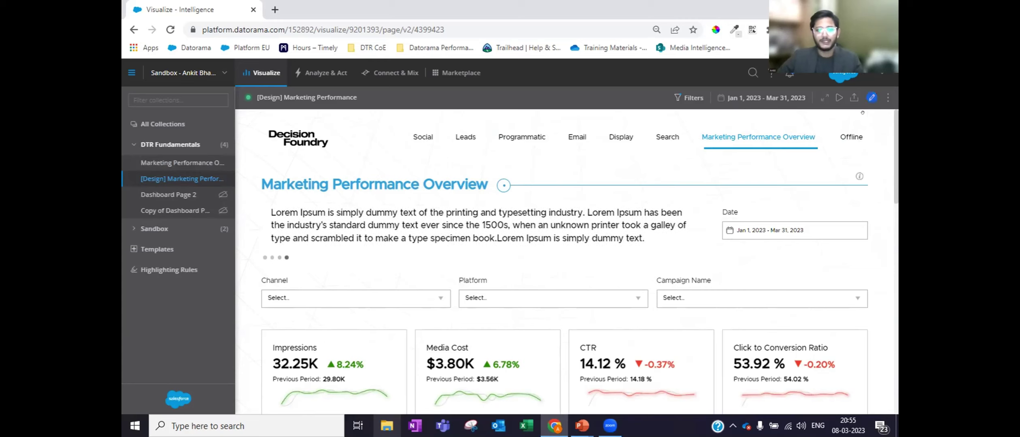
# Put the [Design] Marketing Performance page into edit mode and show its page-level design settings
pyautogui.click(872, 97)
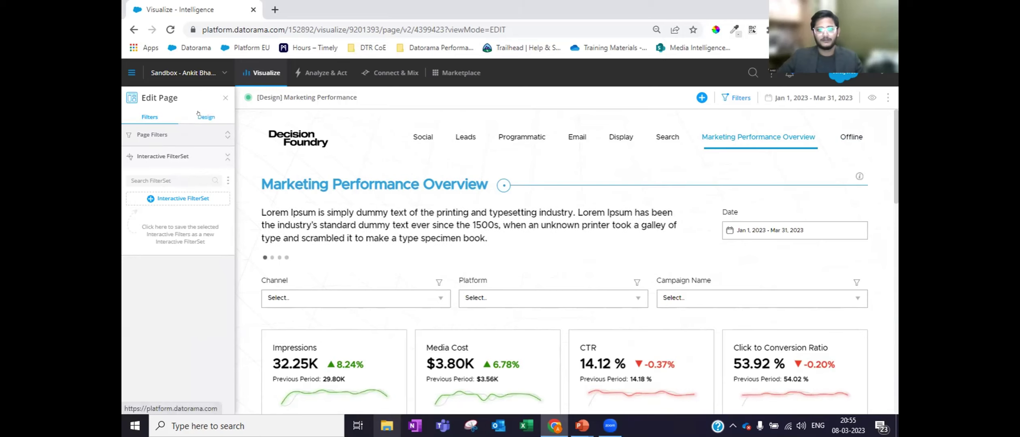
pyautogui.click(205, 118)
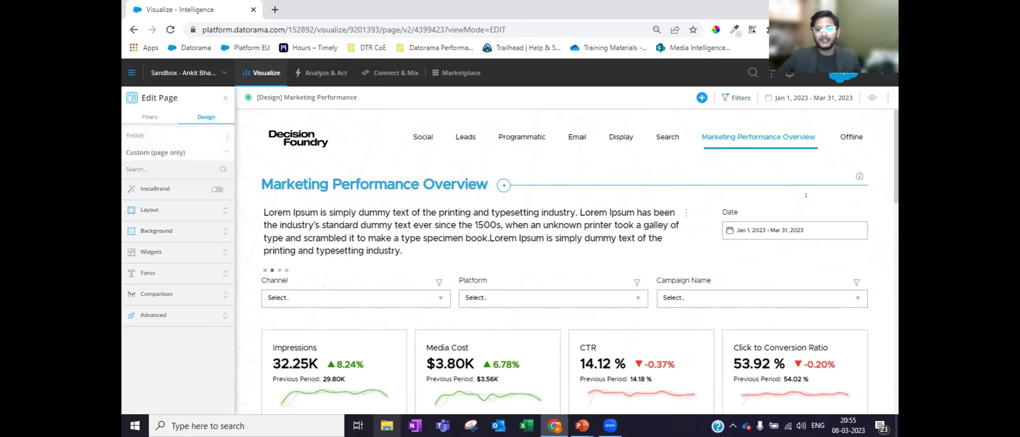
pyautogui.scroll(-15, 825, 212)
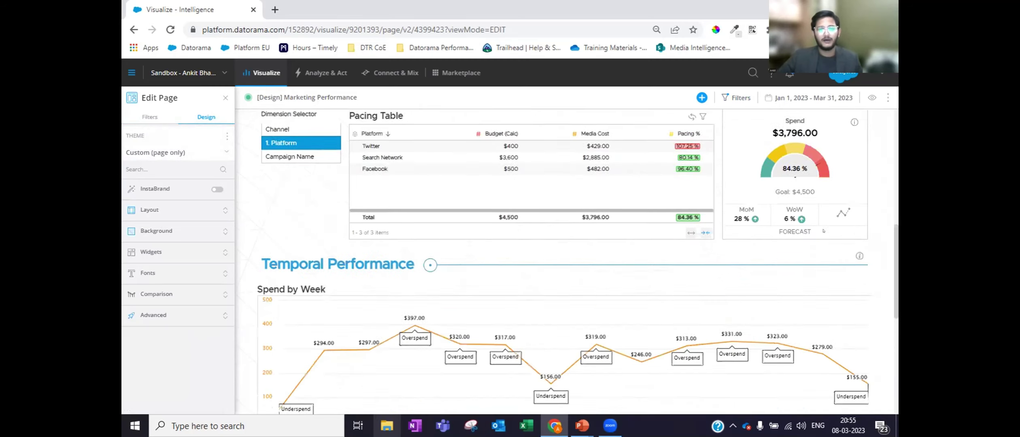
pyautogui.scroll(13, 486, 243)
pyautogui.scroll(3, 810, 251)
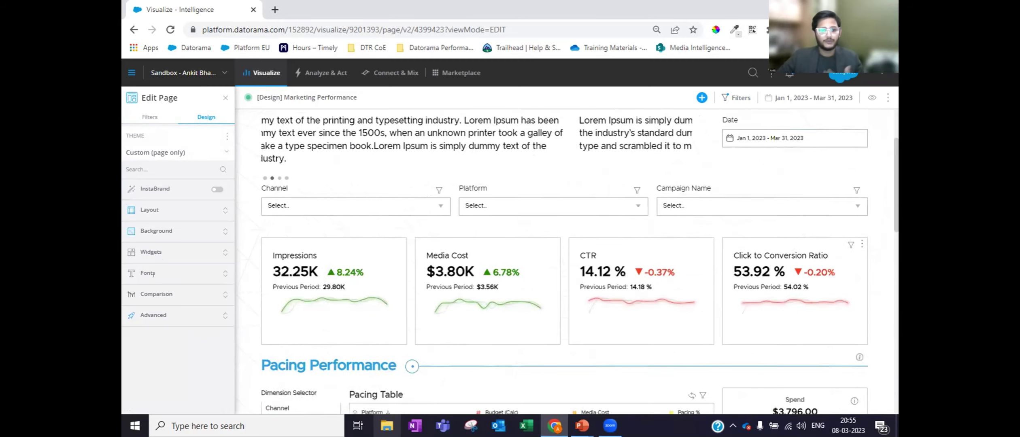
# Review the page theme's background, widget styling (opacity, corner radius, borders, drop shadow) and font settings
pyautogui.click(143, 223)
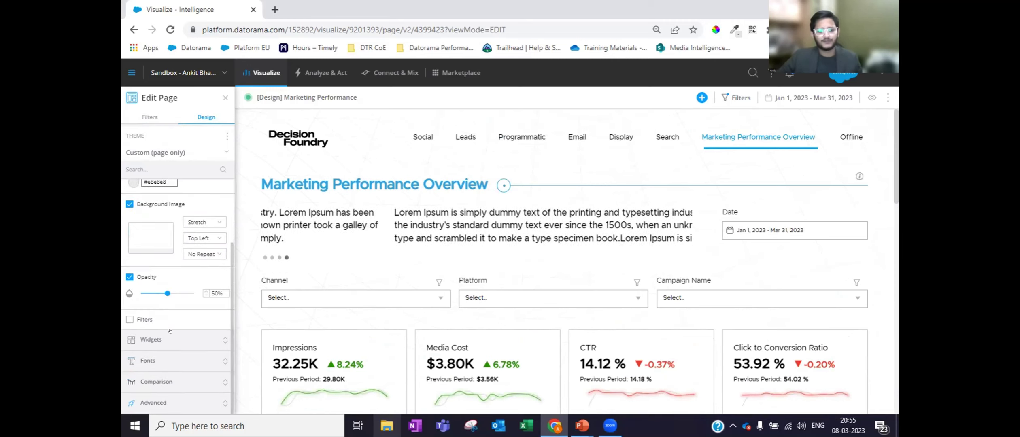
pyautogui.click(168, 339)
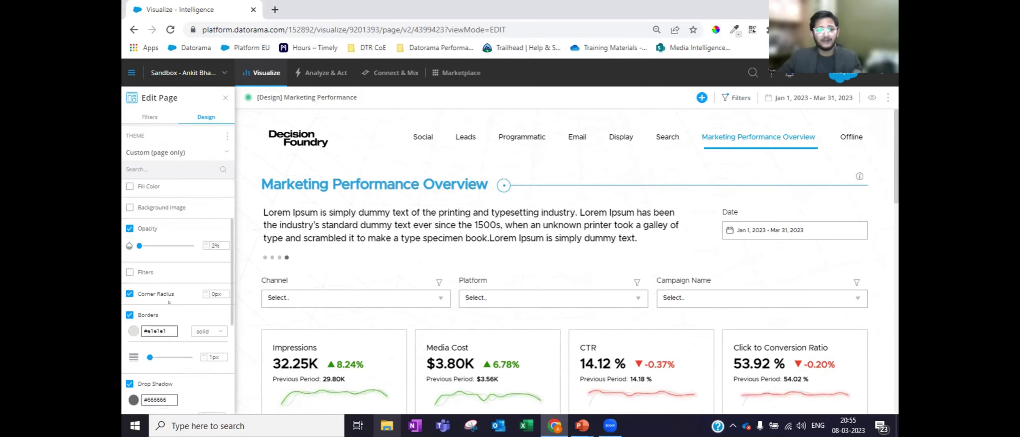
pyautogui.scroll(1, 170, 259)
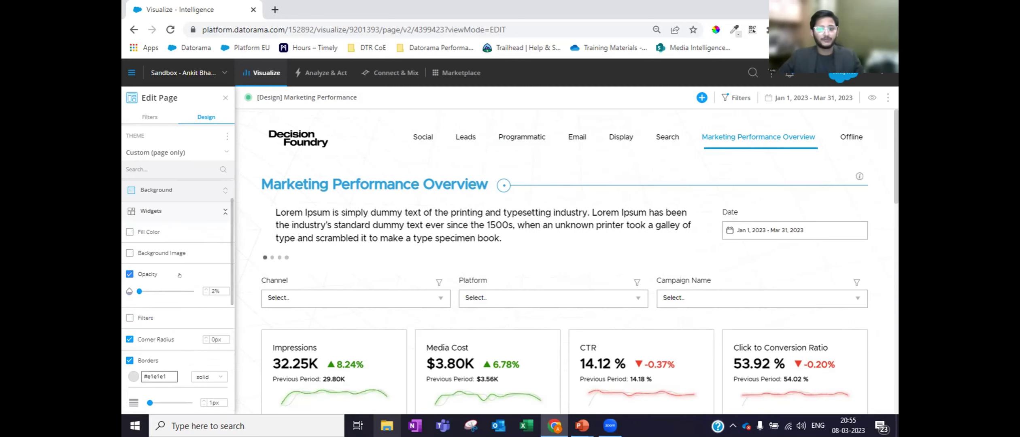
pyautogui.scroll(-2, 183, 275)
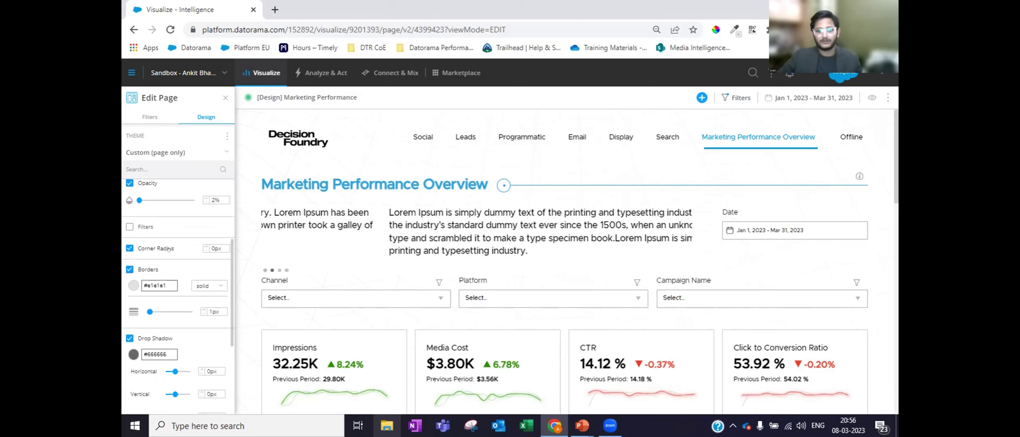
pyautogui.scroll(-1, 177, 250)
pyautogui.scroll(-1, 179, 257)
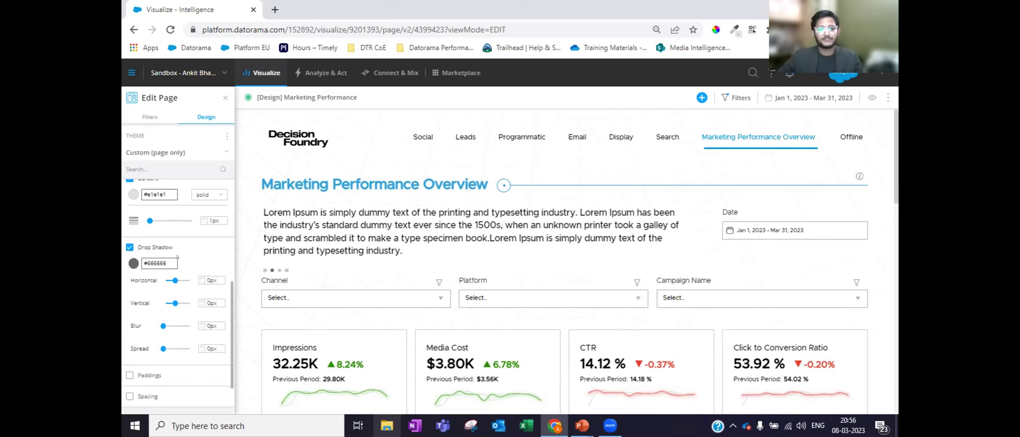
pyautogui.scroll(-1, 160, 377)
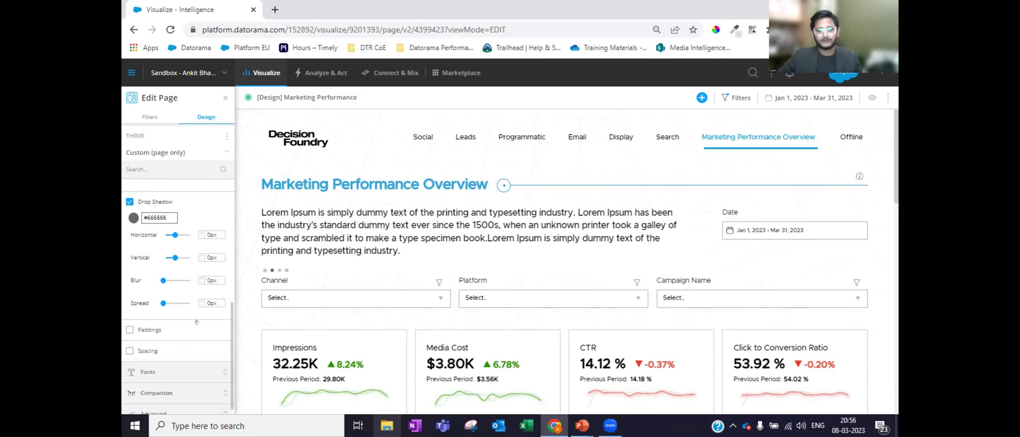
pyautogui.click(153, 371)
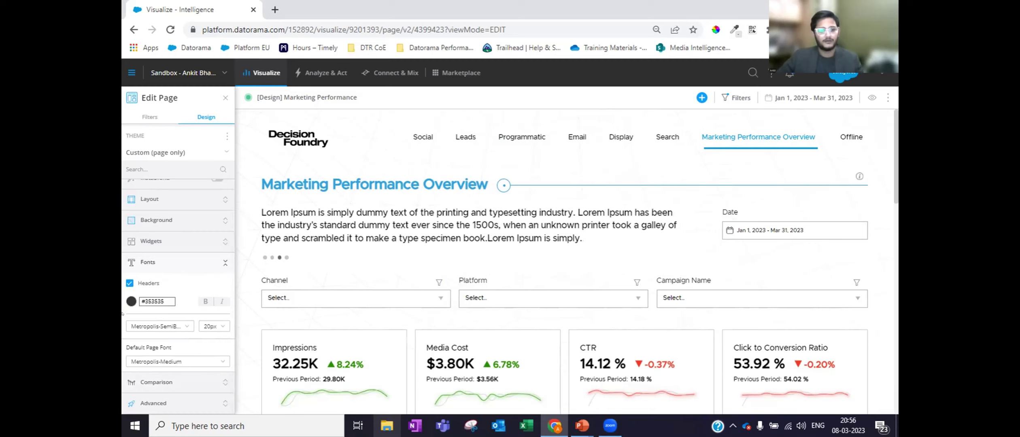
# Open the page's Custom CSS from the advanced design settings, read through its rules, and close the code editor
pyautogui.click(156, 404)
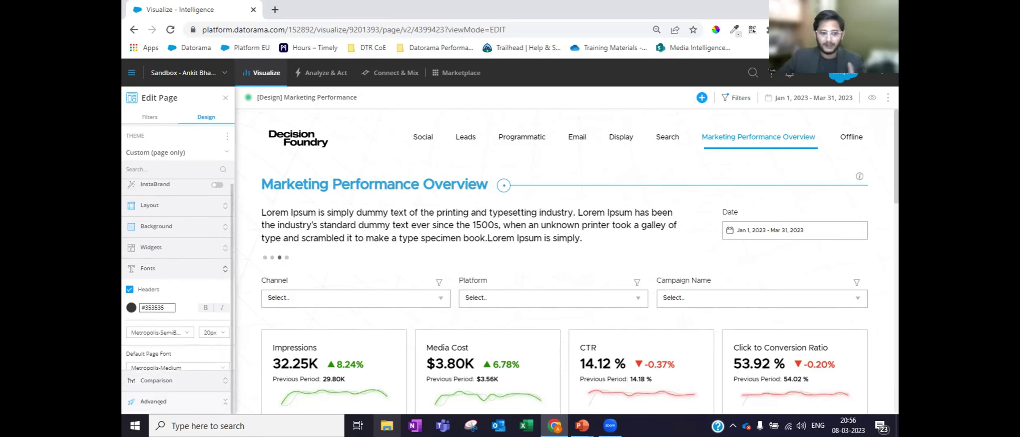
pyautogui.click(159, 337)
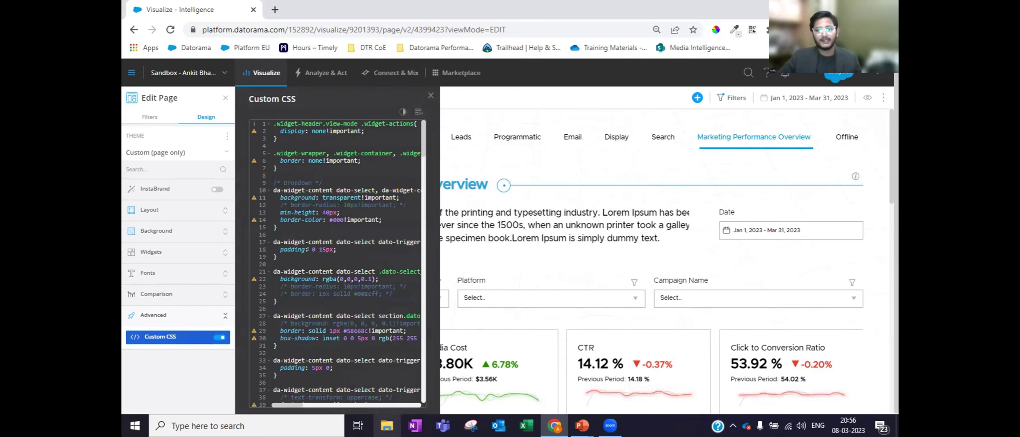
pyautogui.scroll(-8, 323, 266)
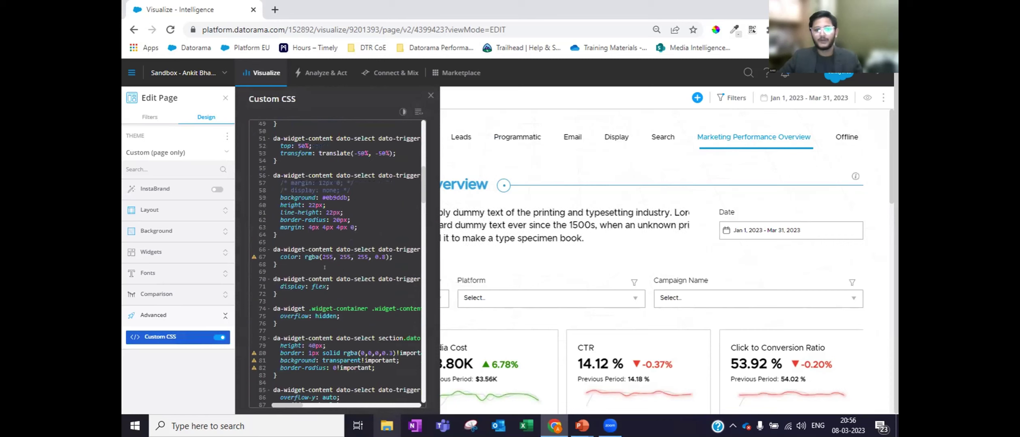
pyautogui.scroll(-3, 325, 267)
pyautogui.scroll(-2, 325, 267)
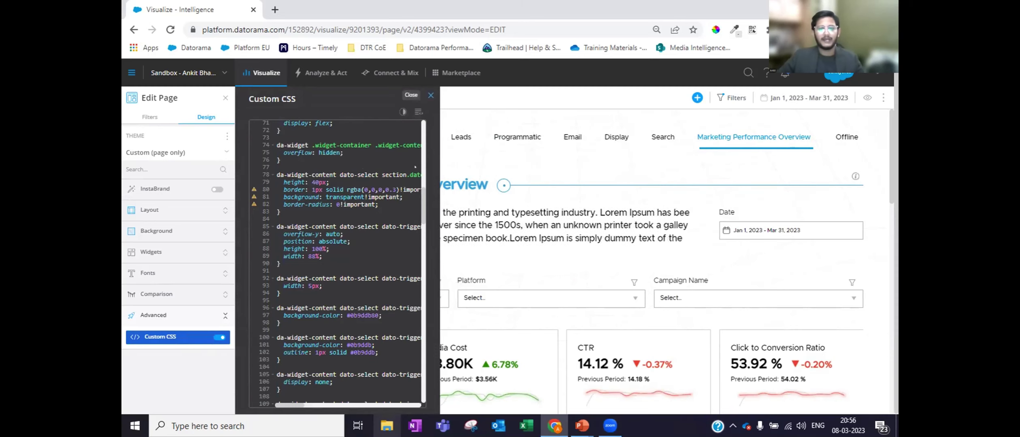
pyautogui.click(431, 95)
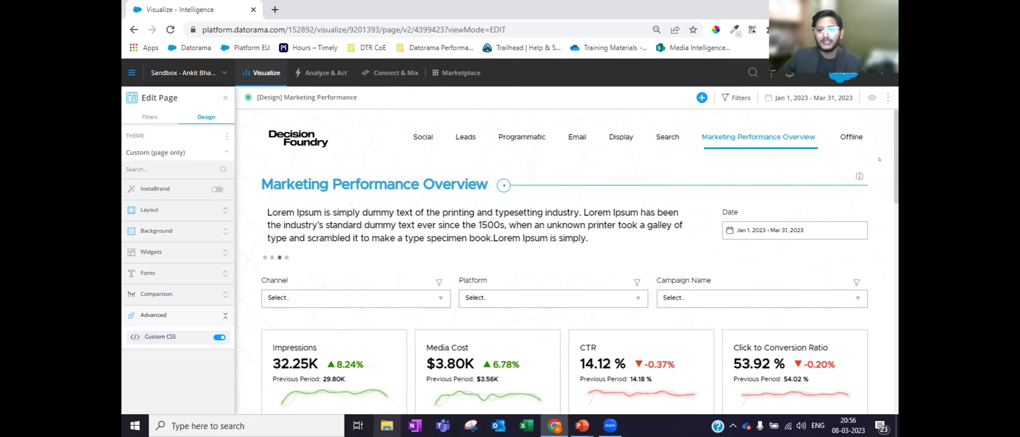
# Examine the styled widgets on the page in edit mode, from the overview metrics to the Performance Summary heatmap table
pyautogui.scroll(-5, 853, 194)
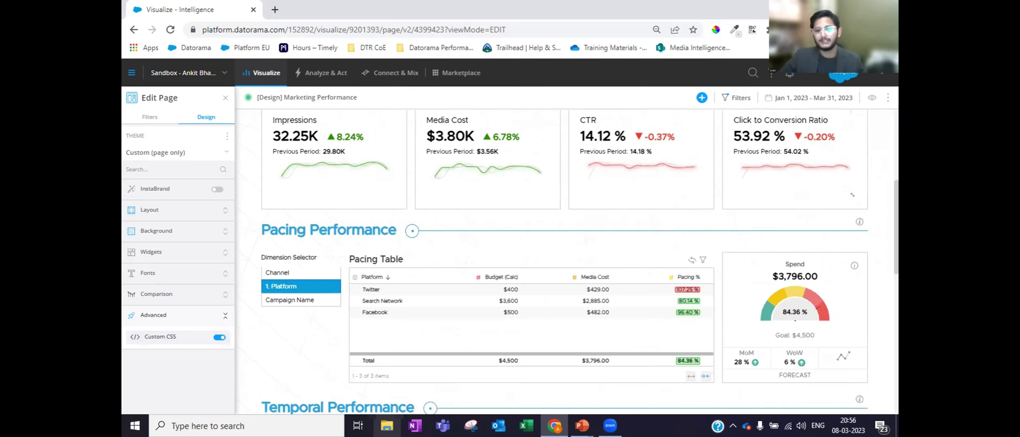
pyautogui.scroll(4, 697, 268)
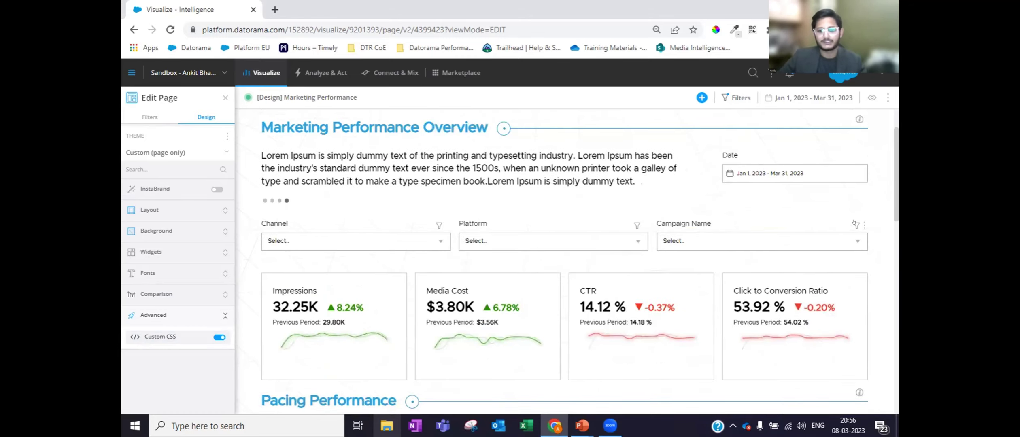
pyautogui.scroll(-4, 724, 331)
pyautogui.scroll(-7, 724, 331)
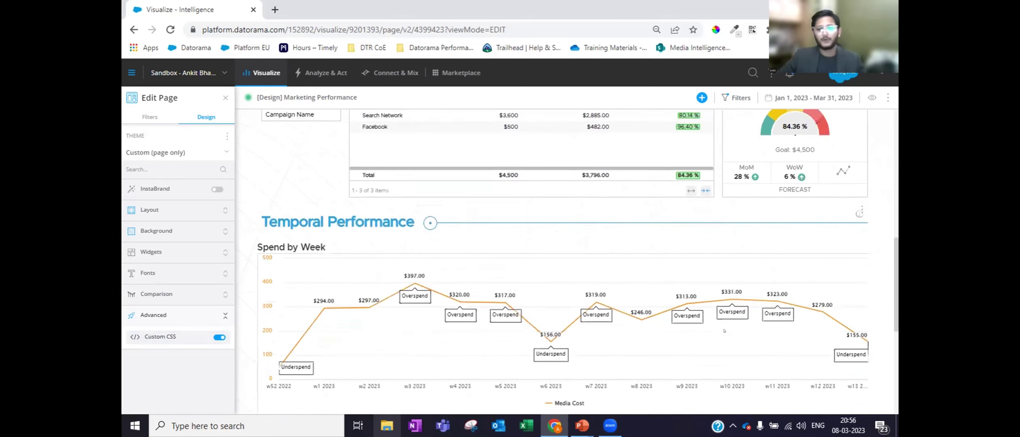
pyautogui.scroll(-3, 724, 331)
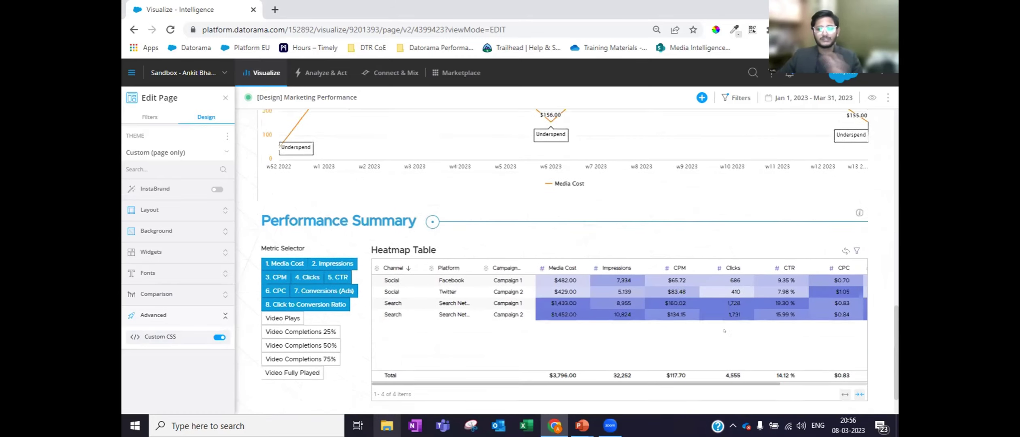
pyautogui.scroll(3, 883, 222)
pyautogui.scroll(-2, 615, 323)
pyautogui.scroll(-1, 615, 324)
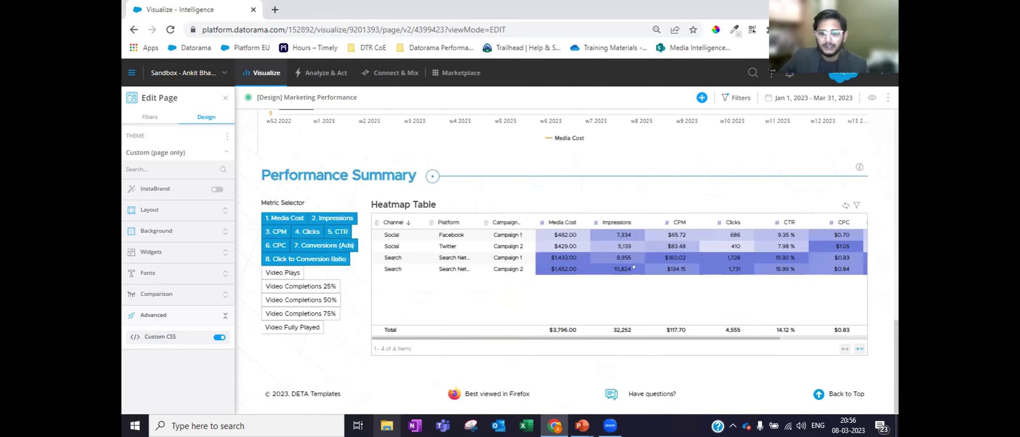
# Open the Heatmap Table widget's design settings and review its table style, heatmap and value calculation mode options
pyautogui.click(527, 203)
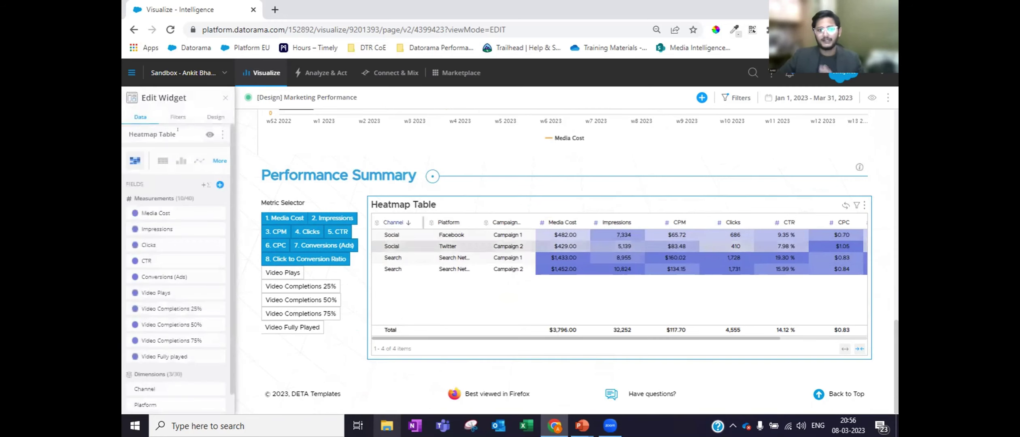
pyautogui.click(216, 117)
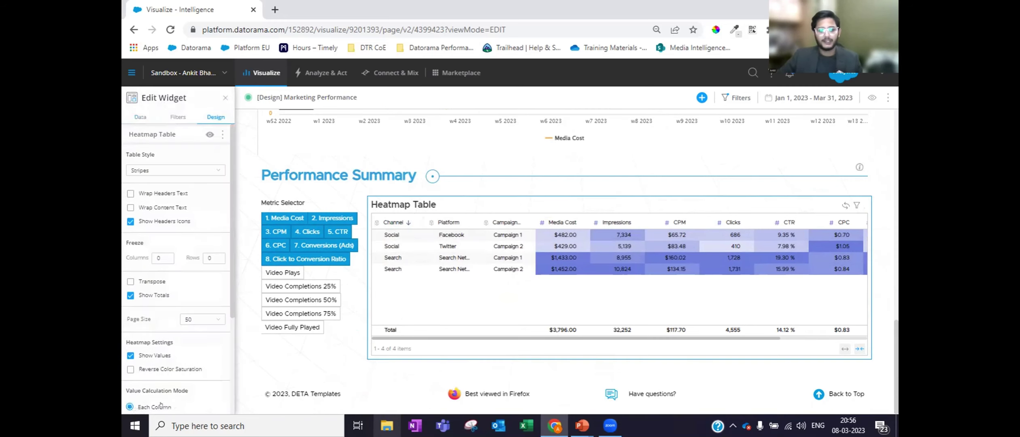
pyautogui.scroll(-5, 160, 404)
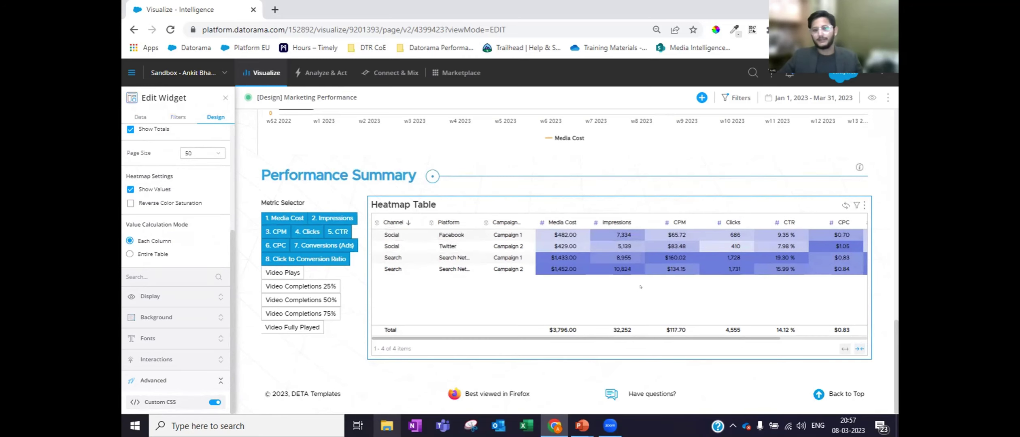
pyautogui.scroll(7, 743, 277)
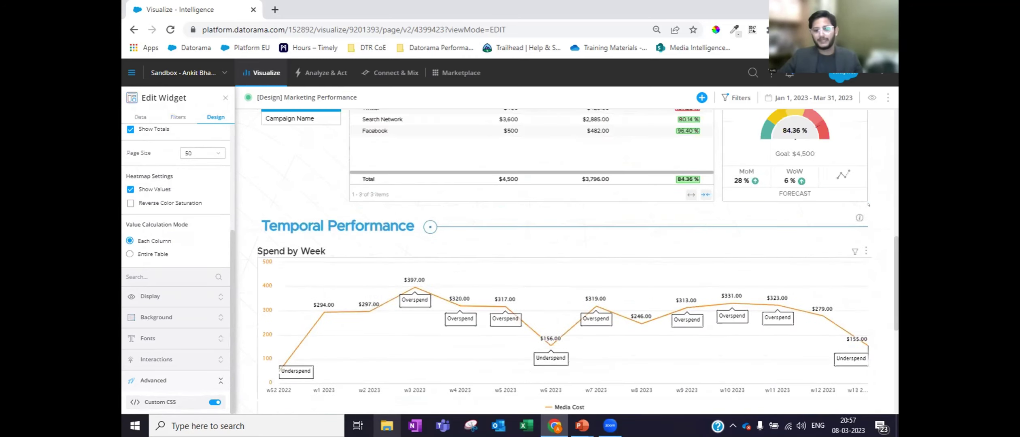
pyautogui.scroll(-1, 863, 293)
pyautogui.scroll(-3, 863, 293)
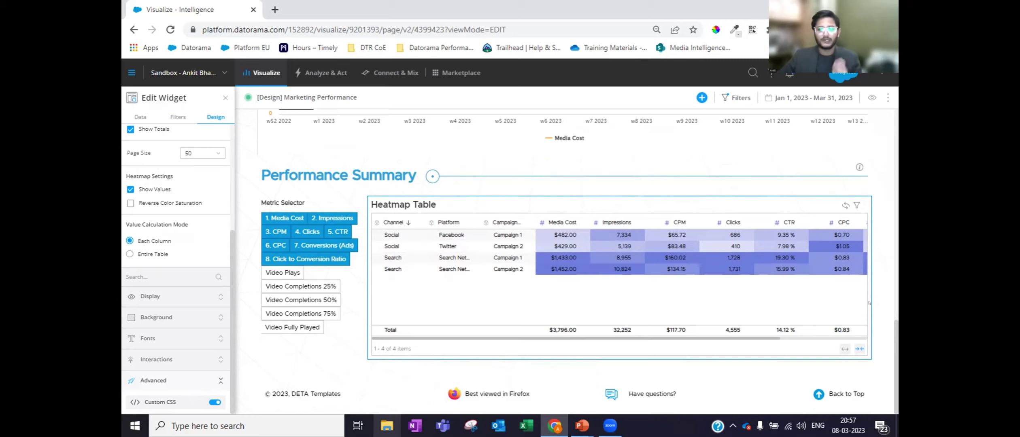
# Show the Metric Selector widget's design settings and compare its list with the Dimension Selector in the Pacing Performance section
pyautogui.click(308, 201)
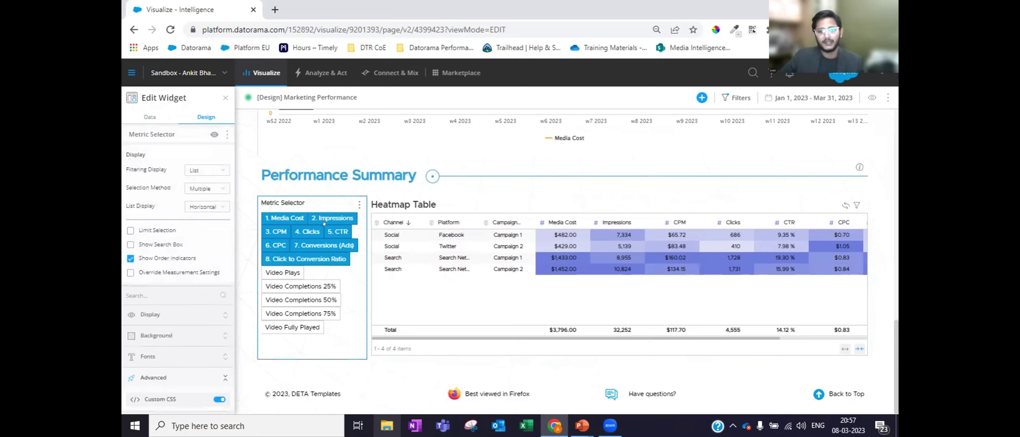
pyautogui.scroll(15, 333, 195)
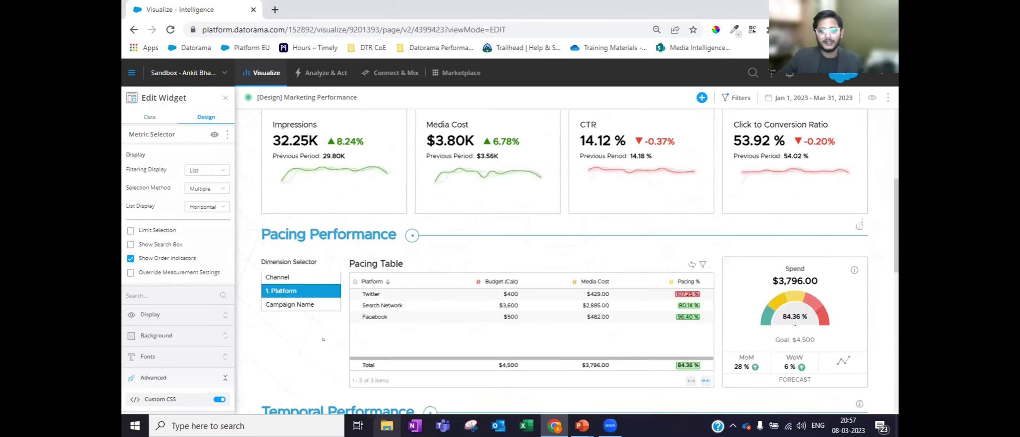
pyautogui.scroll(-15, 322, 332)
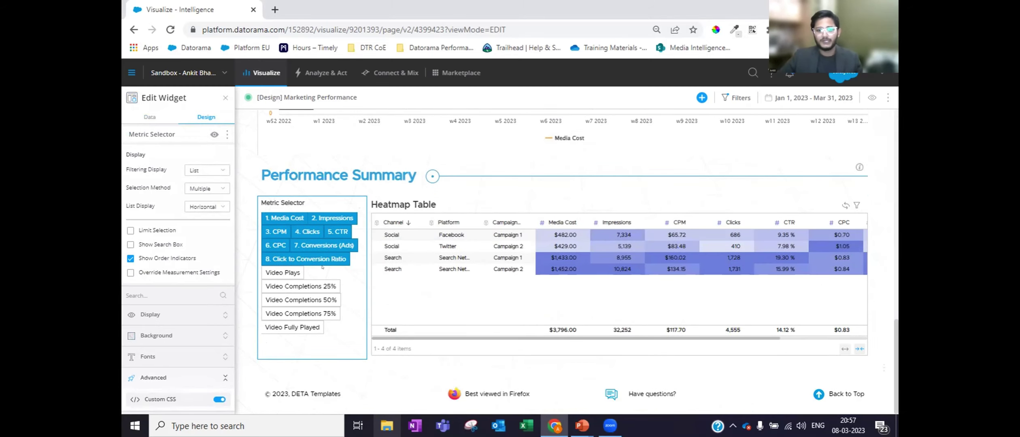
# Select the footer widget and try its Back to Top link, and return to the Performance Summary section
pyautogui.click(301, 300)
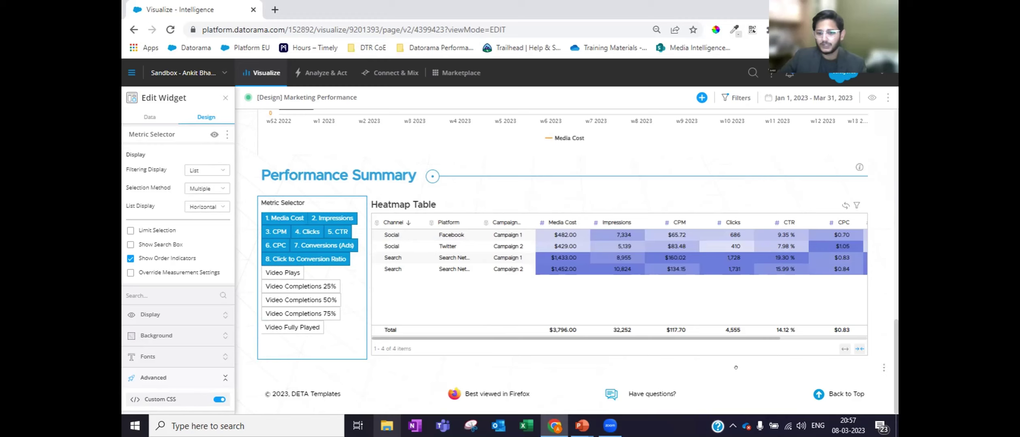
pyautogui.click(742, 377)
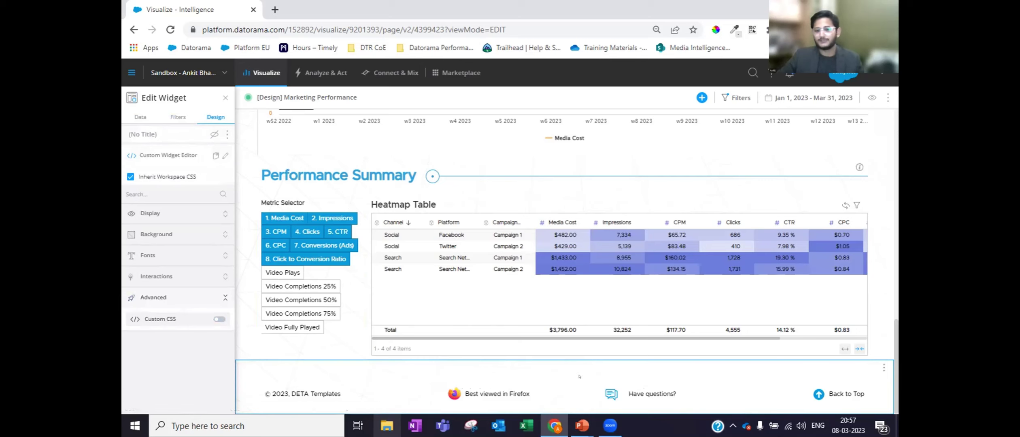
pyautogui.click(844, 394)
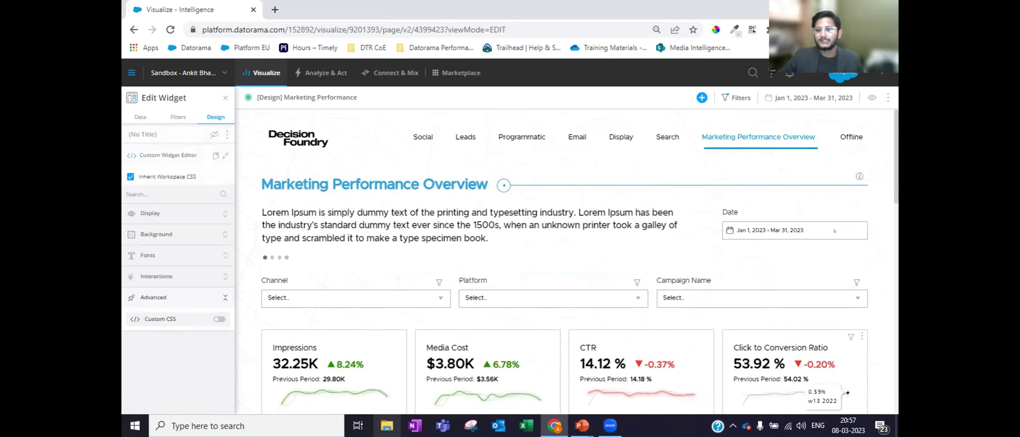
pyautogui.scroll(-10, 816, 349)
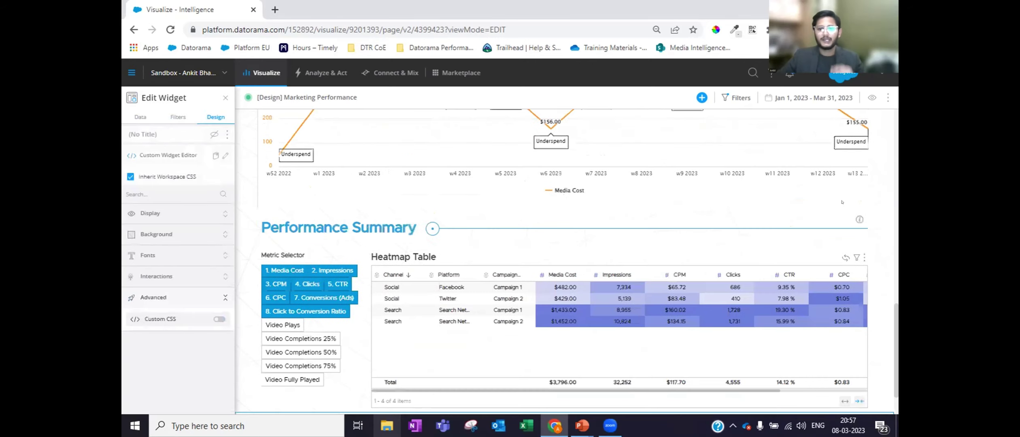
# Select the Spend by Week chart in Temporal Performance and examine its weekly values and Overspend and Underspend annotations
pyautogui.scroll(4, 851, 187)
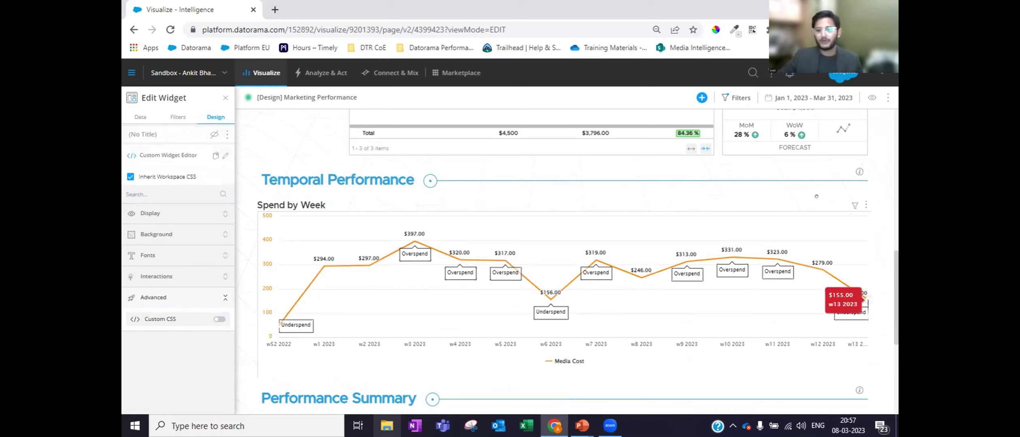
pyautogui.scroll(-3, 603, 296)
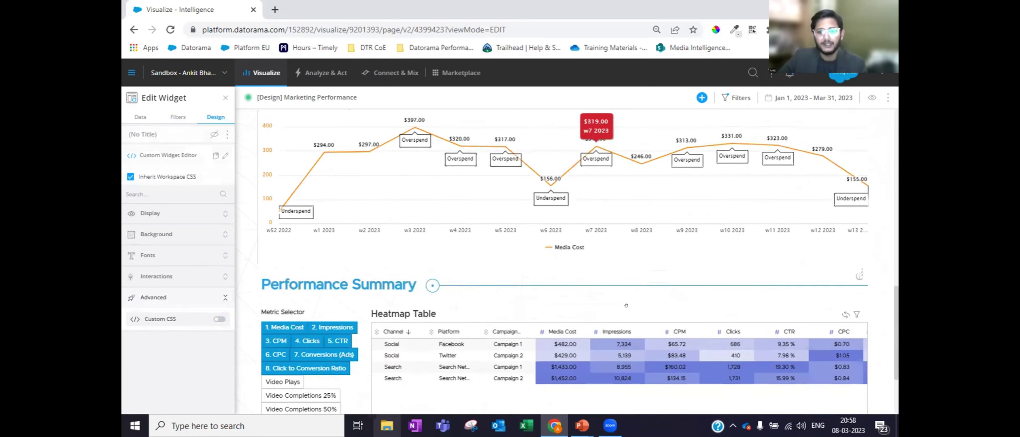
pyautogui.scroll(3, 604, 296)
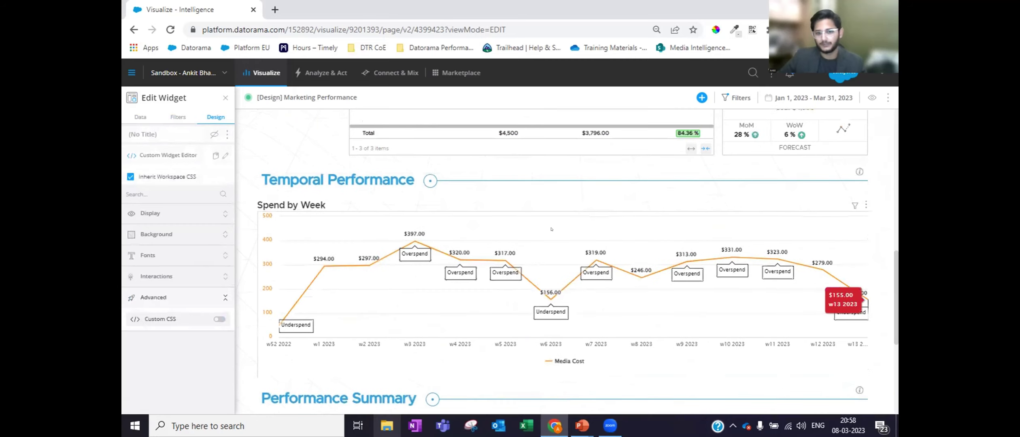
pyautogui.click(571, 196)
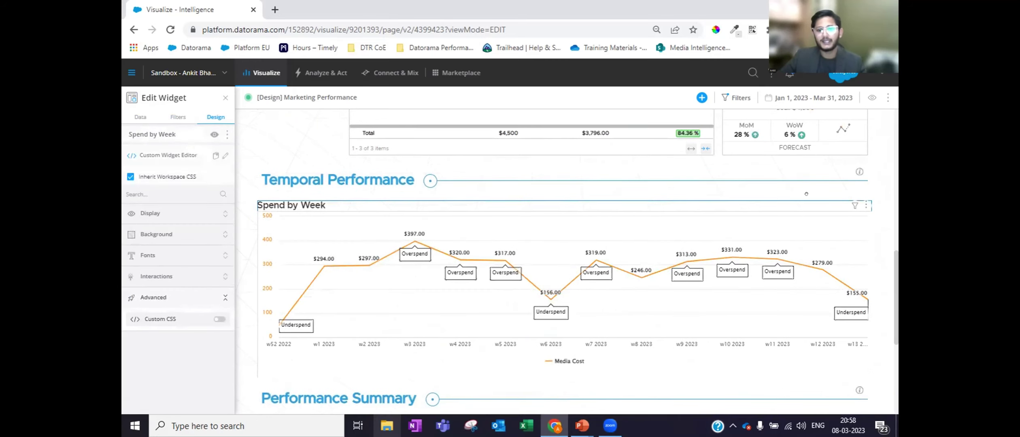
pyautogui.moveTo(835, 241)
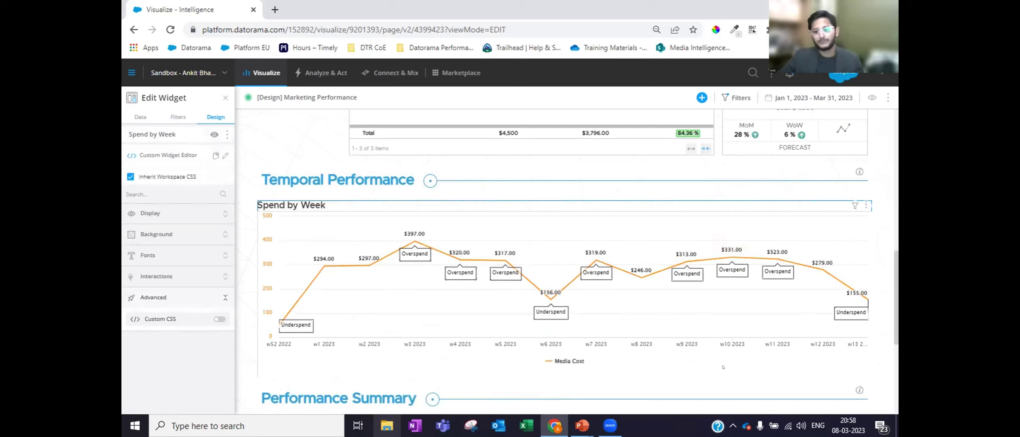
pyautogui.moveTo(652, 366)
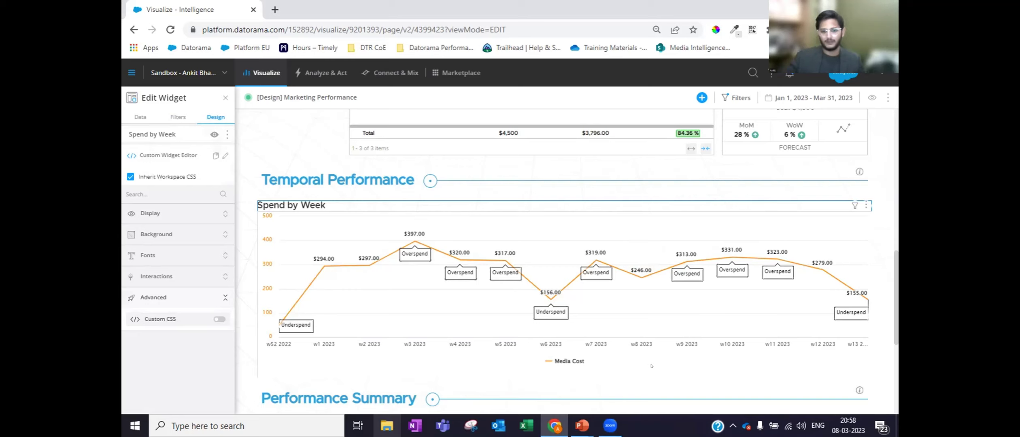
pyautogui.moveTo(469, 250)
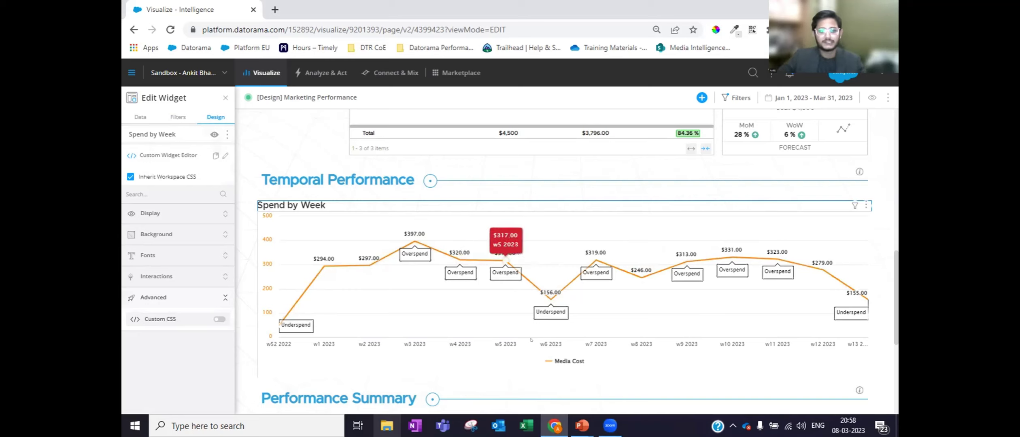
pyautogui.moveTo(534, 331)
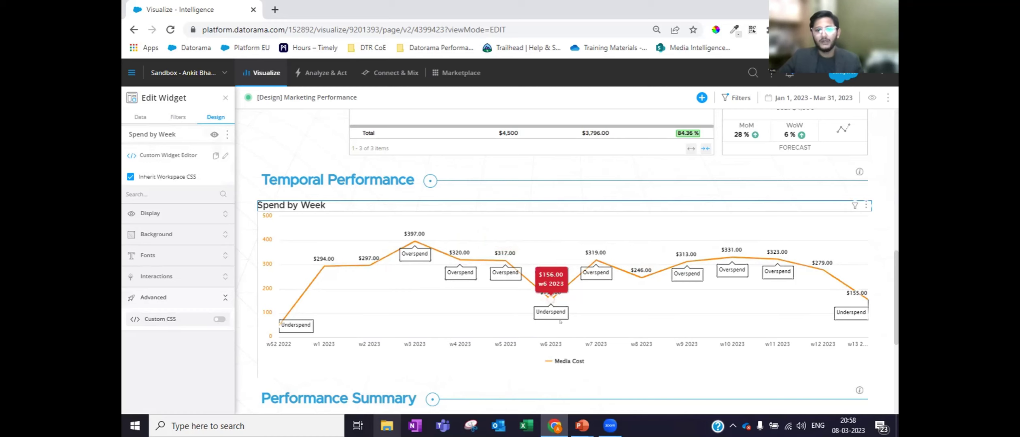
pyautogui.scroll(4, 561, 321)
pyautogui.scroll(-3, 689, 313)
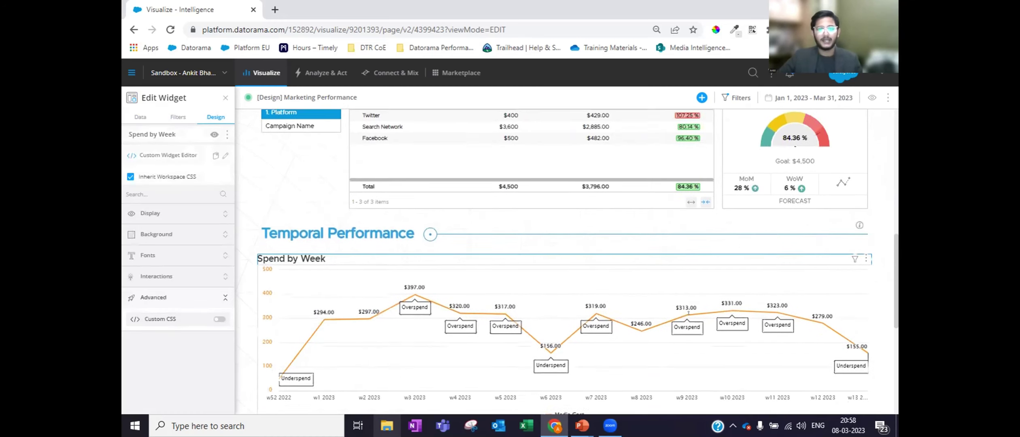
pyautogui.scroll(-4, 689, 313)
pyautogui.scroll(3, 698, 195)
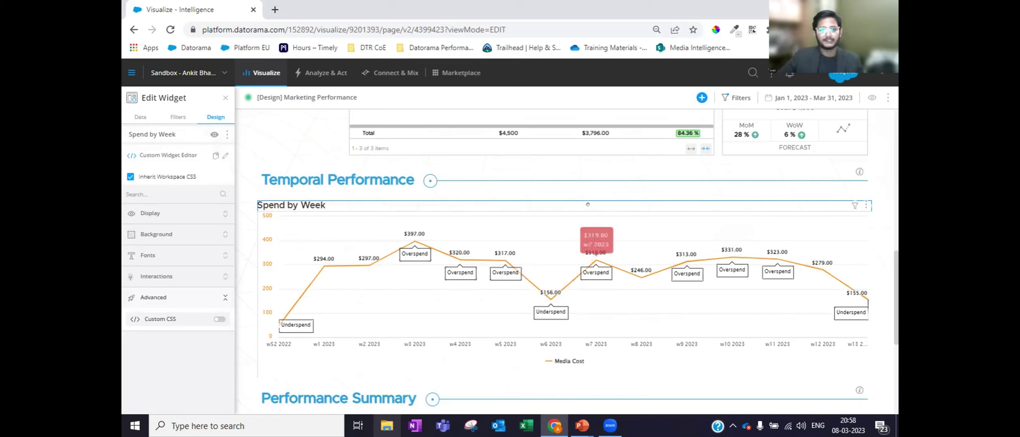
# Show the Spend by Week widget's data fields, review its code and external scripts in the Custom Widget Editor, and close the editor
pyautogui.click(141, 118)
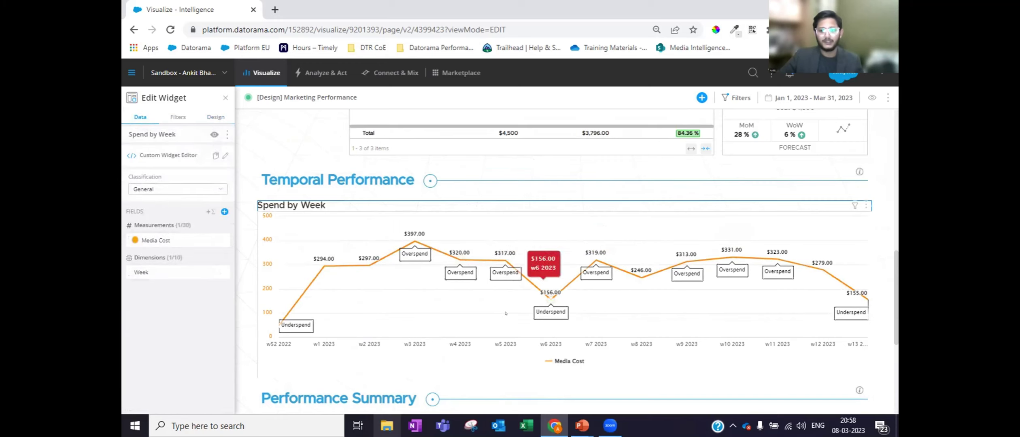
pyautogui.click(225, 156)
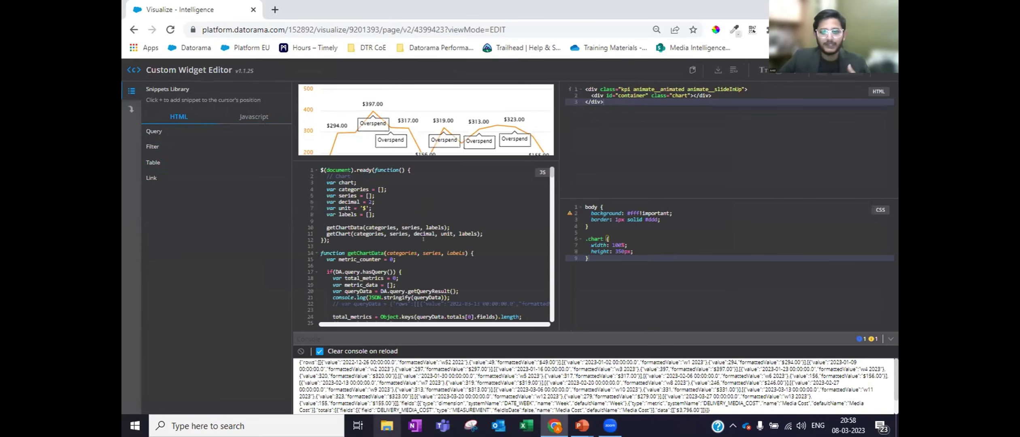
pyautogui.scroll(-4, 425, 230)
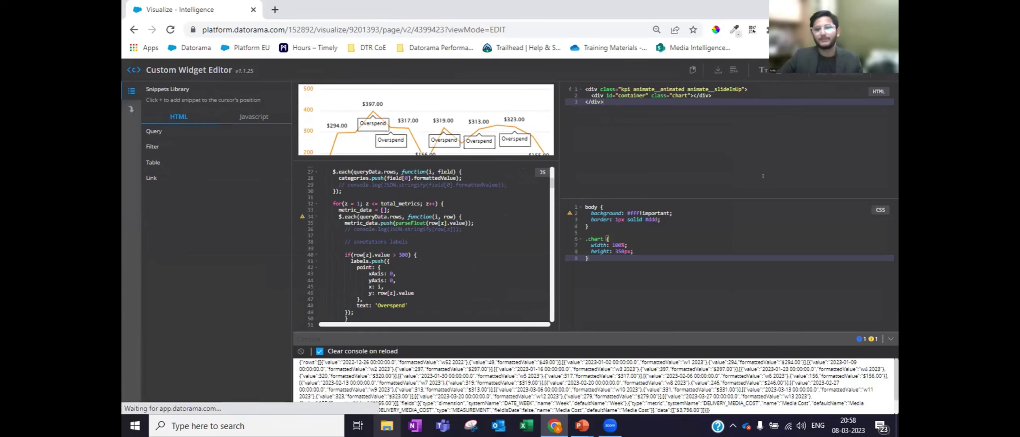
pyautogui.click(132, 107)
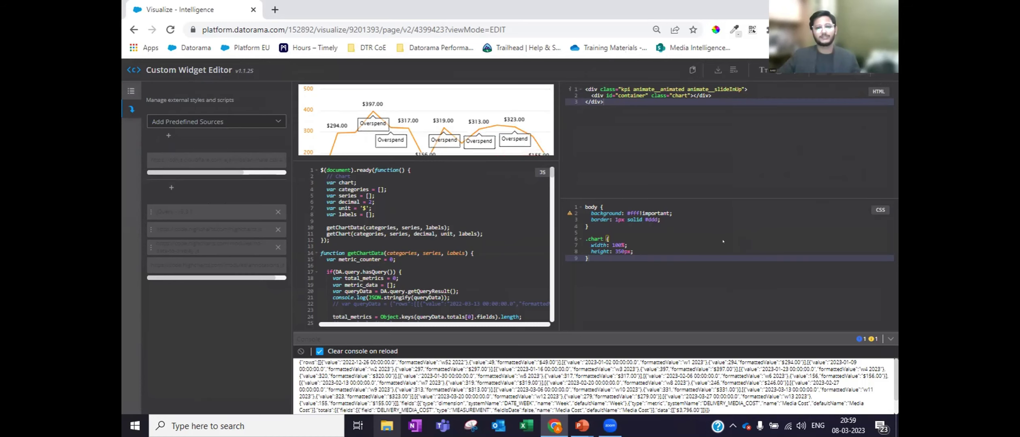
pyautogui.press('Escape')
# Examine the Pacing Performance section's Spend gauge and forecast, and select the Pacing Table to show its highlighted Pacing % column
pyautogui.scroll(3, 889, 212)
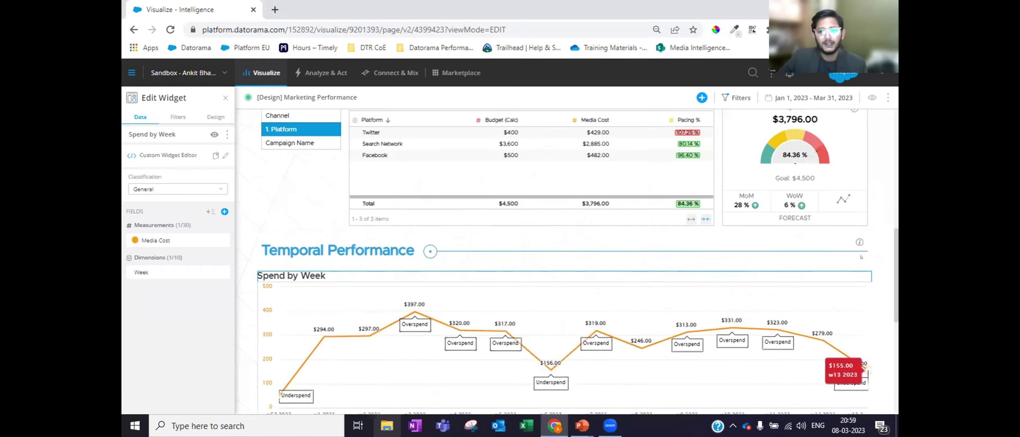
pyautogui.scroll(2, 889, 212)
pyautogui.scroll(-1, 889, 213)
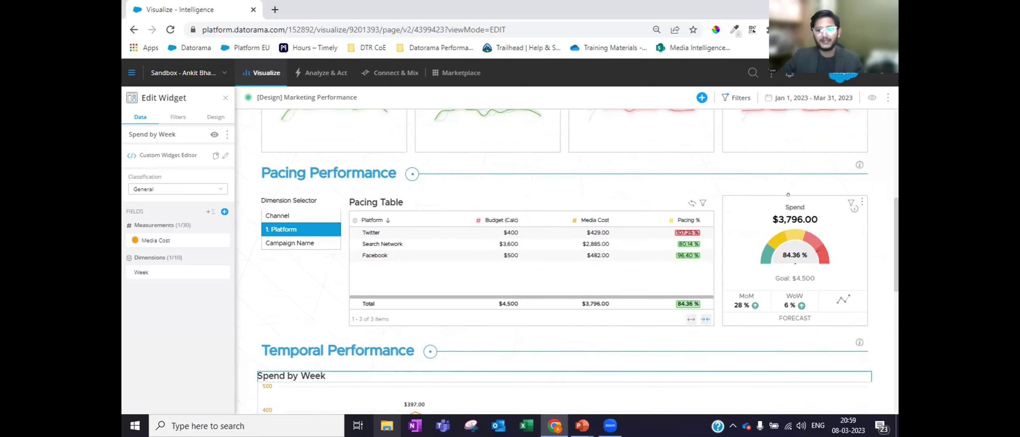
pyautogui.scroll(-1, 807, 197)
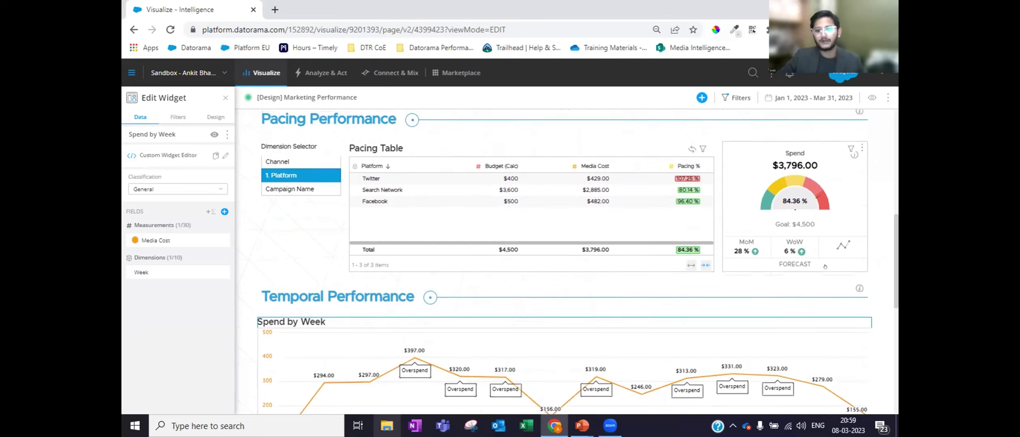
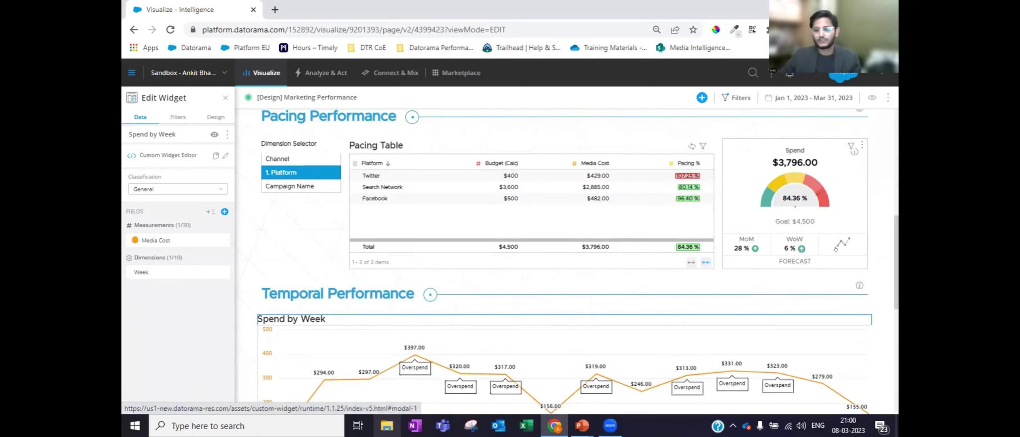
pyautogui.scroll(1, 844, 249)
pyautogui.scroll(-1, 843, 250)
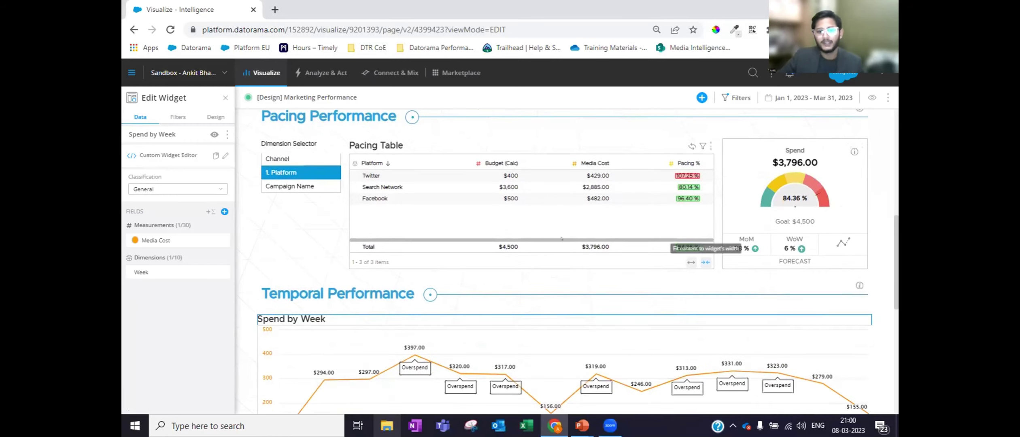
pyautogui.scroll(1, 545, 194)
pyautogui.click(545, 194)
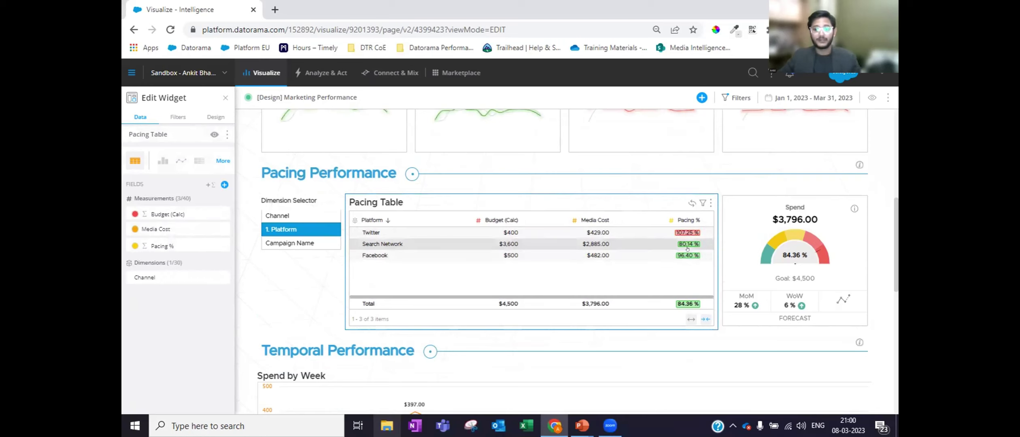
# Leave the page for the workspace's Highlighting Rules and open the Overpacing & Underpacing rule to review its conditions and colors
pyautogui.click(406, 75)
pyautogui.click(262, 75)
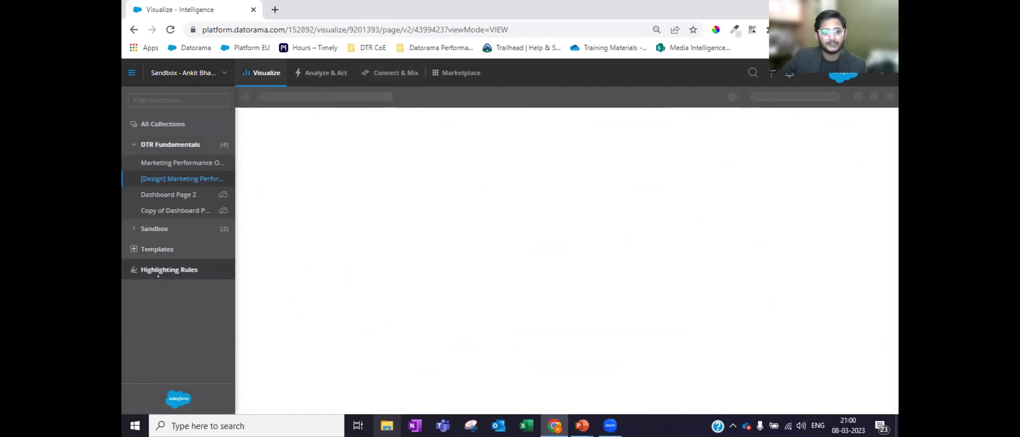
pyautogui.click(158, 272)
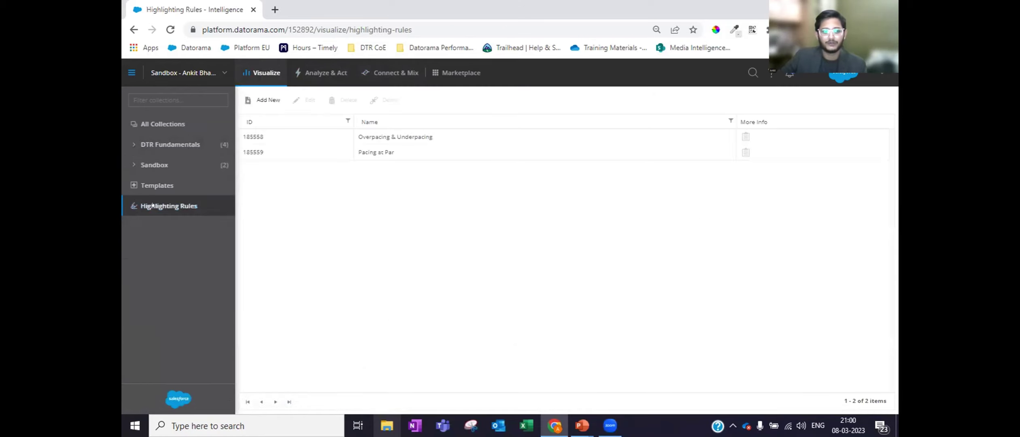
pyautogui.click(406, 151)
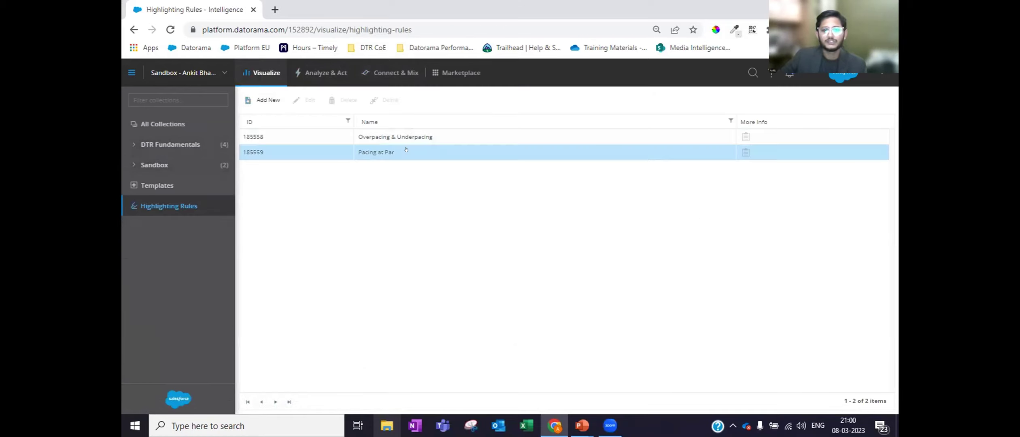
pyautogui.doubleClick(407, 138)
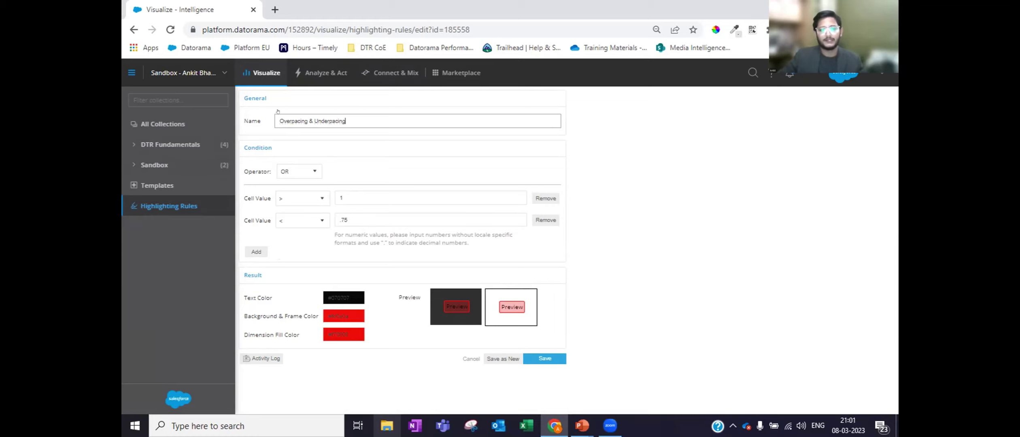
# Reopen the [Design] Marketing Performance page from the DTR Fundamentals collection and switch it to edit mode
pyautogui.click(391, 73)
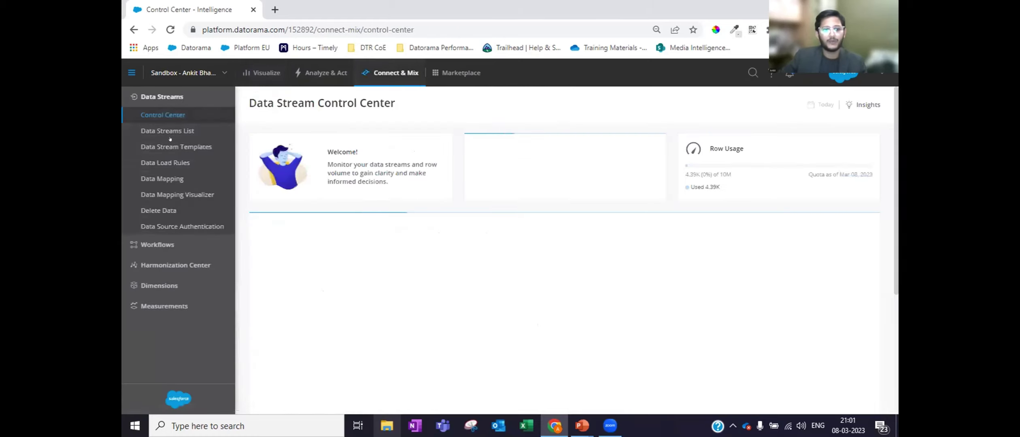
pyautogui.click(262, 74)
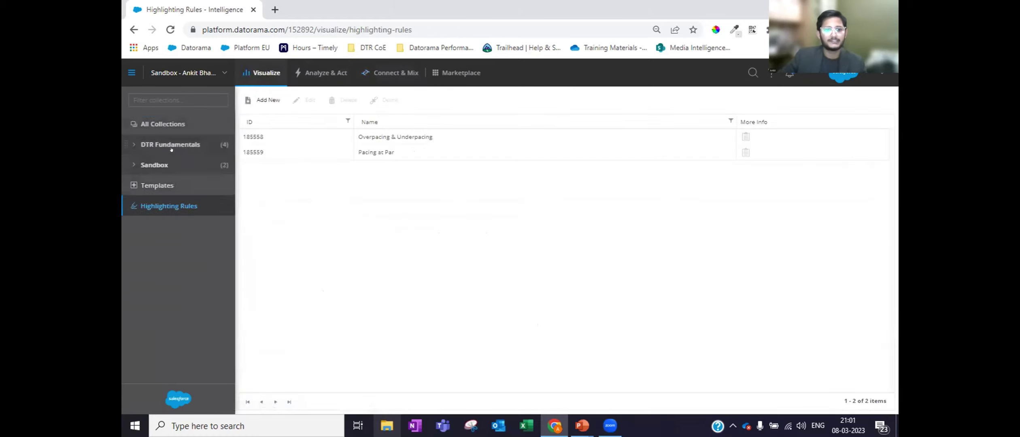
pyautogui.click(171, 149)
pyautogui.click(182, 178)
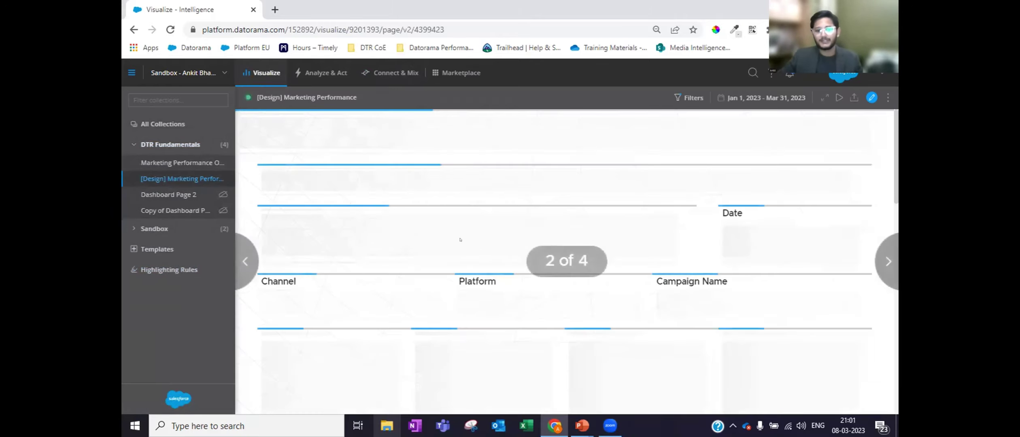
pyautogui.scroll(-3, 648, 182)
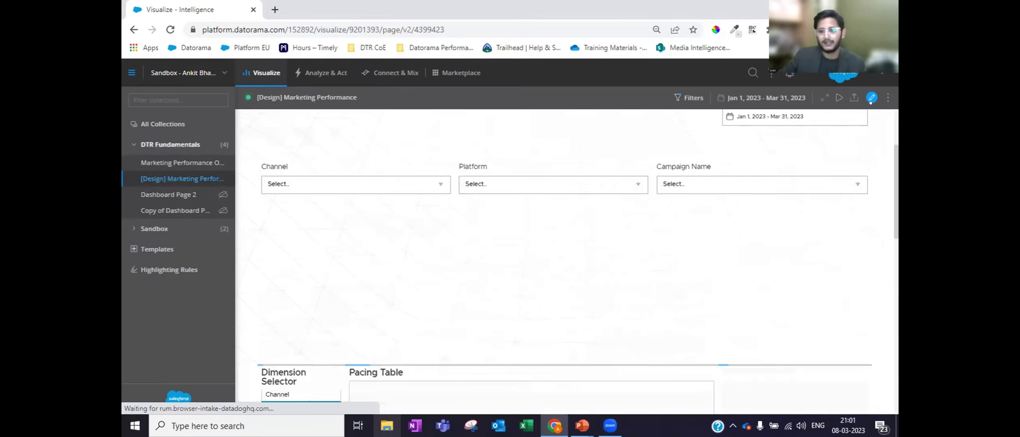
pyautogui.click(871, 99)
# Open the Pacing Table's Pacing % measurement settings to show the applied highlighting rules, and close them
pyautogui.scroll(-2, 508, 285)
pyautogui.click(448, 258)
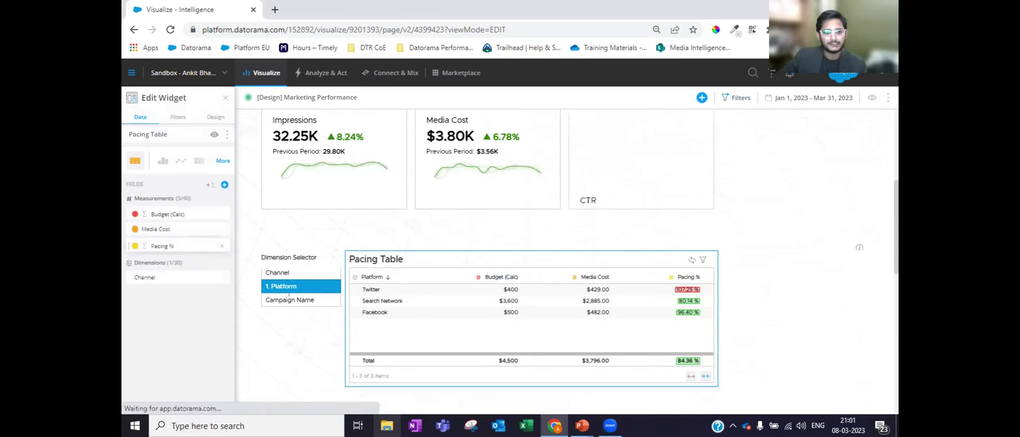
pyautogui.click(162, 246)
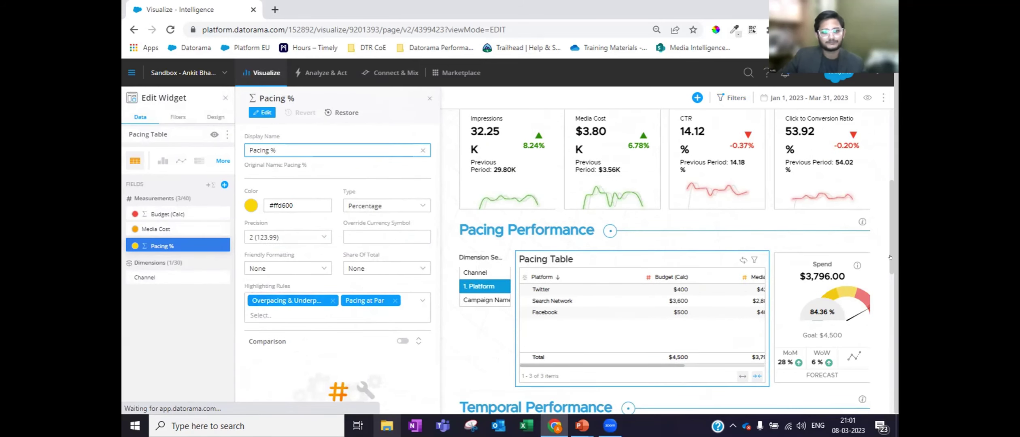
pyautogui.click(430, 98)
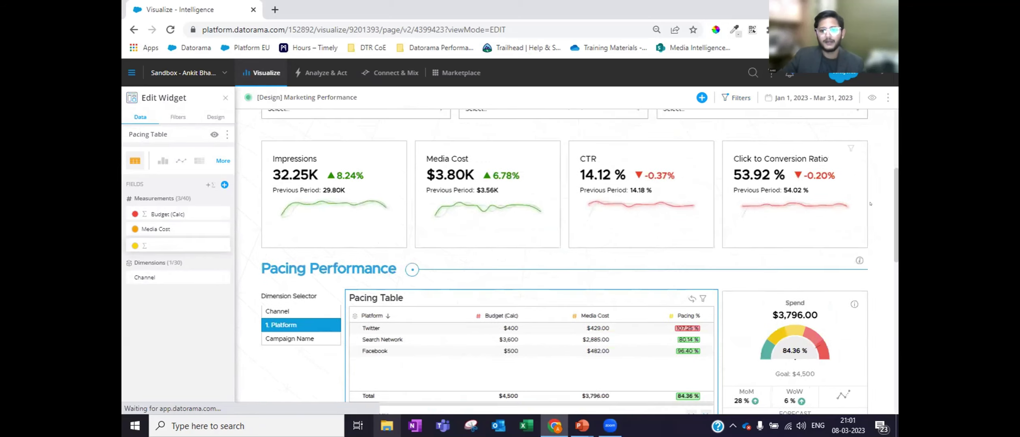
# Select the rotating text widget under Marketing Performance Overview, and the page header widget, to view their Custom Widget Editor and classification settings
pyautogui.scroll(3, 603, 265)
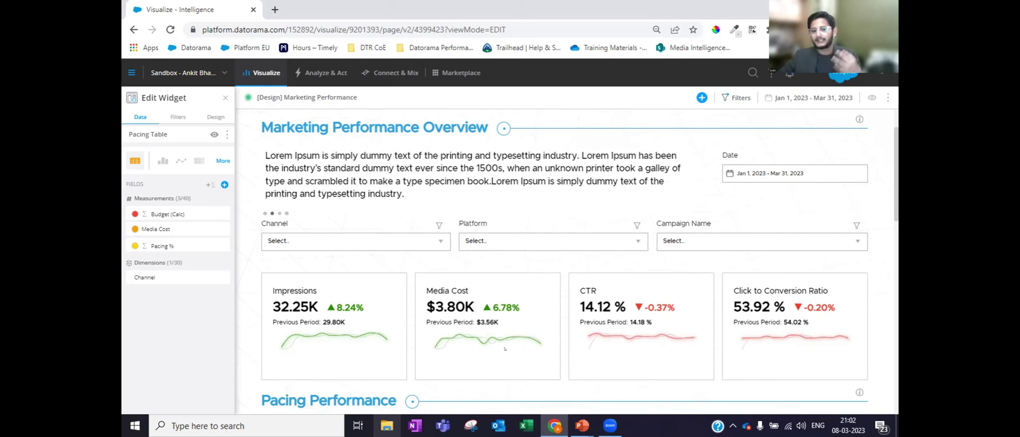
pyautogui.scroll(2, 505, 349)
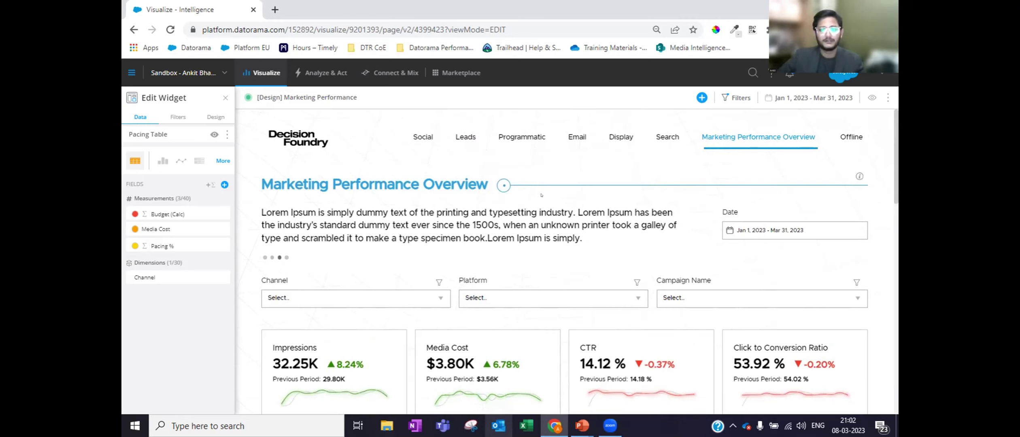
pyautogui.click(536, 204)
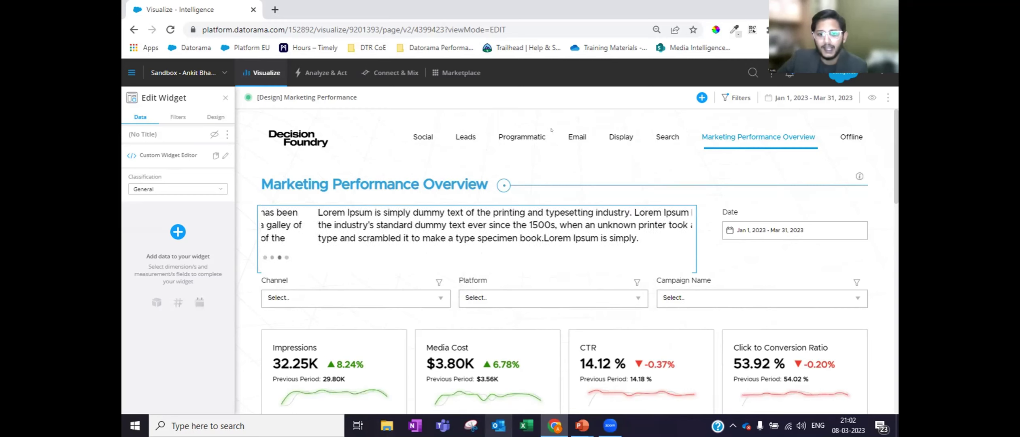
pyautogui.click(577, 149)
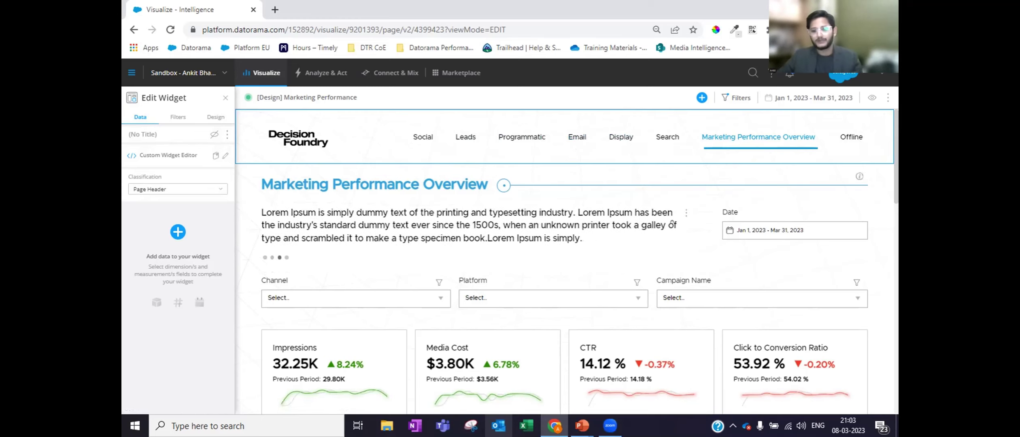
pyautogui.scroll(-1, 672, 223)
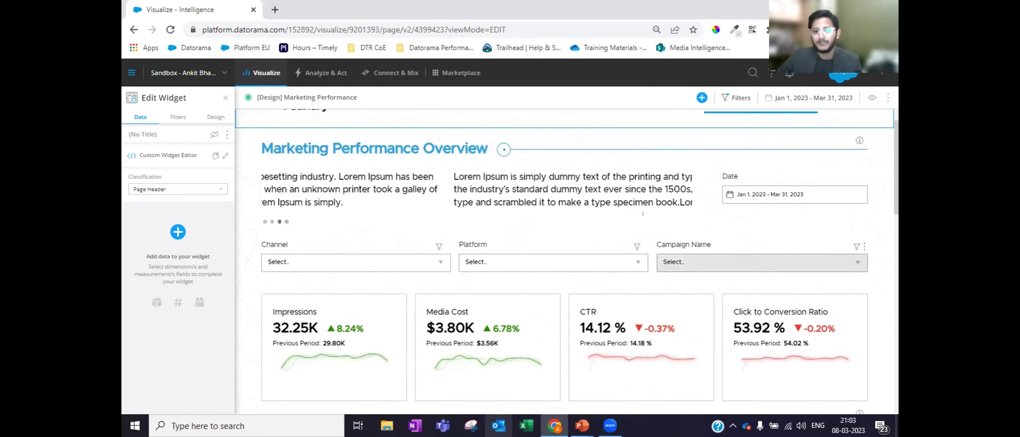
pyautogui.scroll(1, 608, 205)
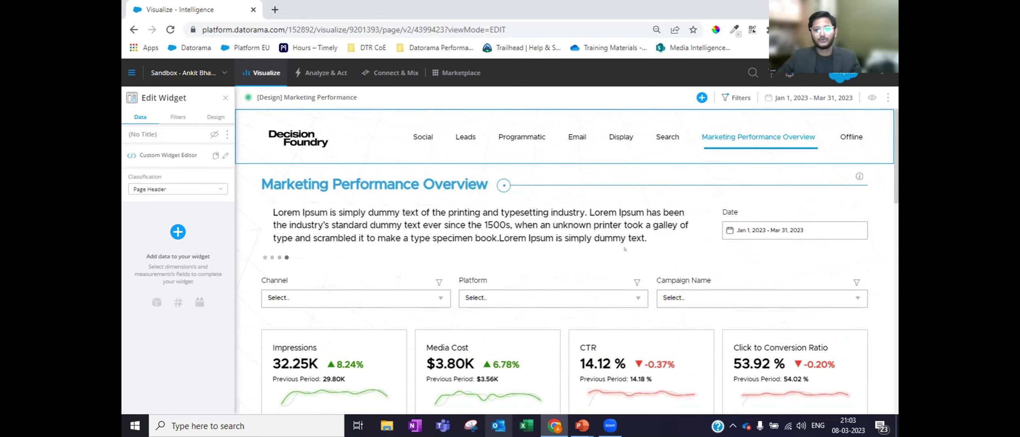
pyautogui.scroll(-3, 625, 249)
pyautogui.scroll(1, 632, 240)
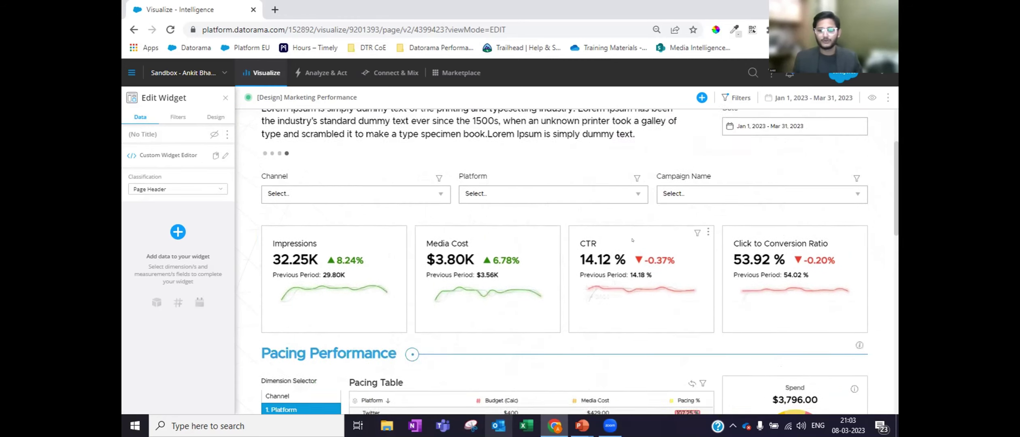
pyautogui.scroll(3, 633, 241)
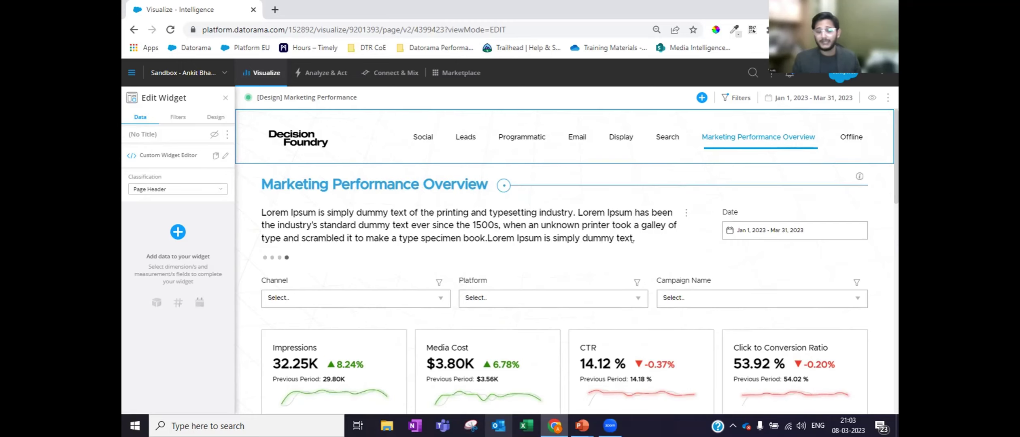
pyautogui.scroll(-3, 496, 367)
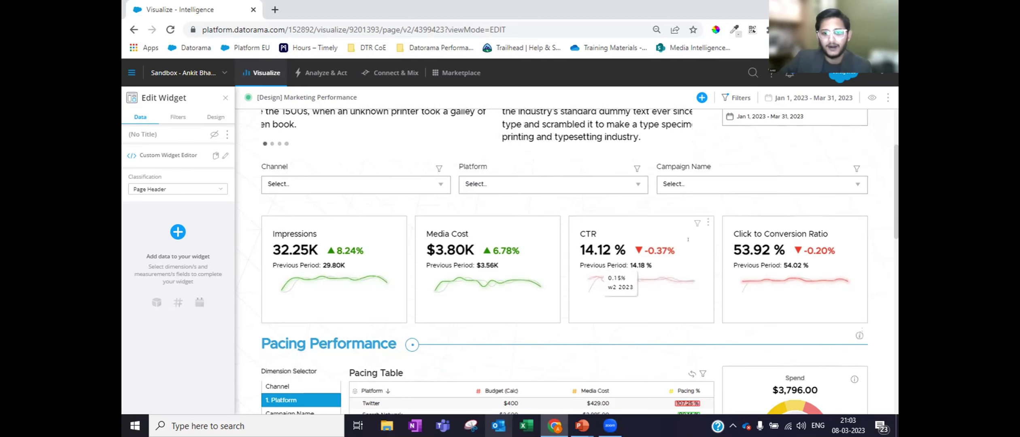
pyautogui.scroll(3, 724, 240)
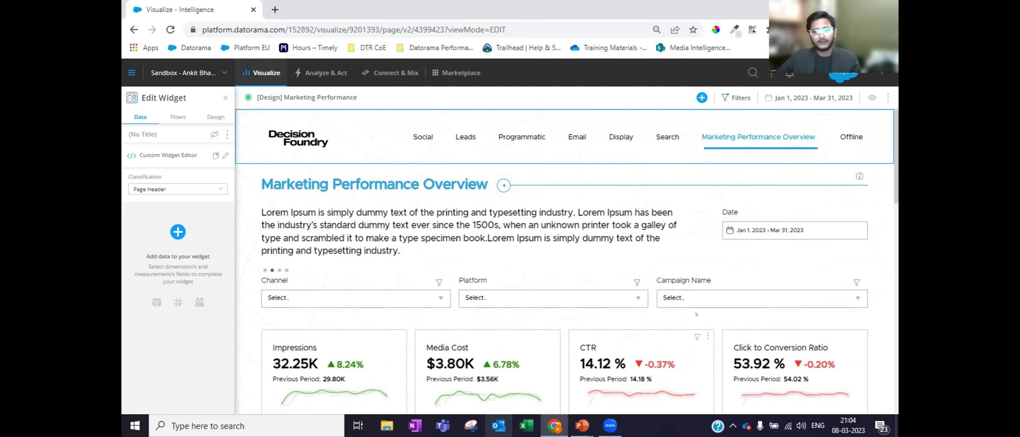
# Switch to the PowerPoint slide show displaying the Reminder slide
pyautogui.hotkey('alt', 'Tab')
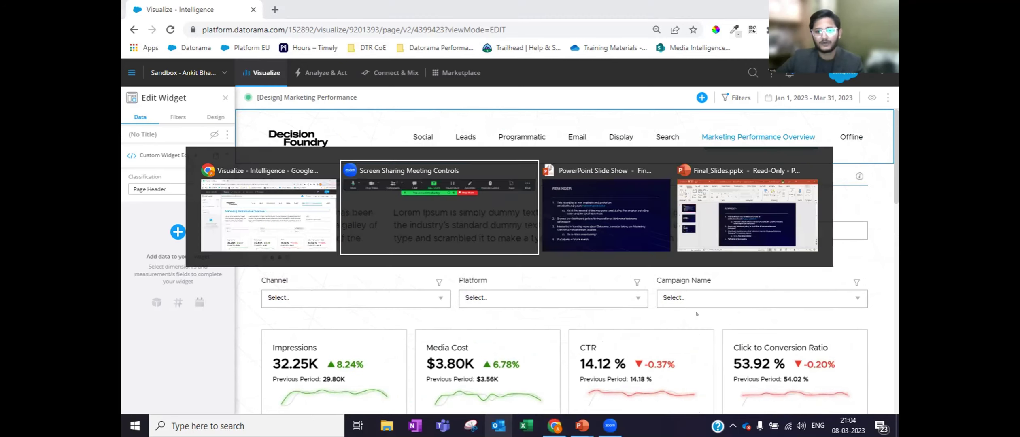
pyautogui.hotkey('alt', 'Tab')
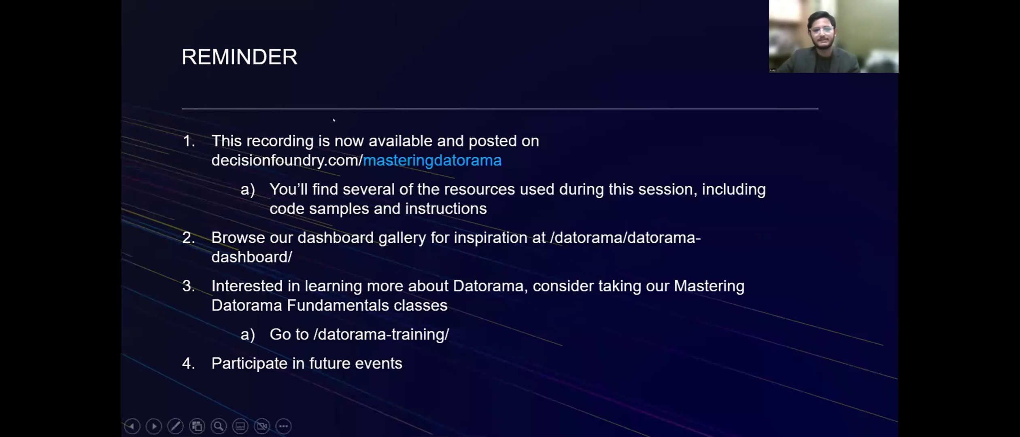